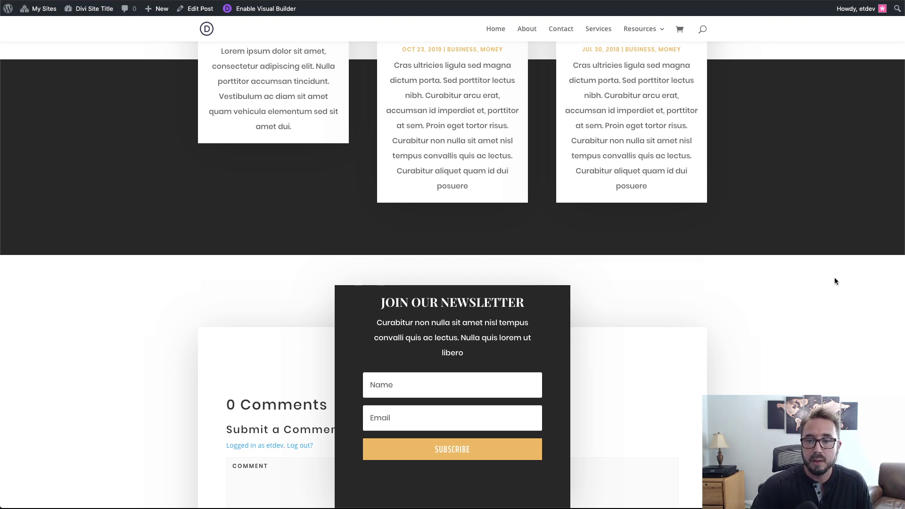
- Examine the blog post from its header through the content and author section to the comments, watching when the sticky newsletter form appears
scroll(835, 279, "up", 8)
scroll(834, 282, "up", 15)
scroll(834, 282, "up", 4)
scroll(834, 282, "down", 3)
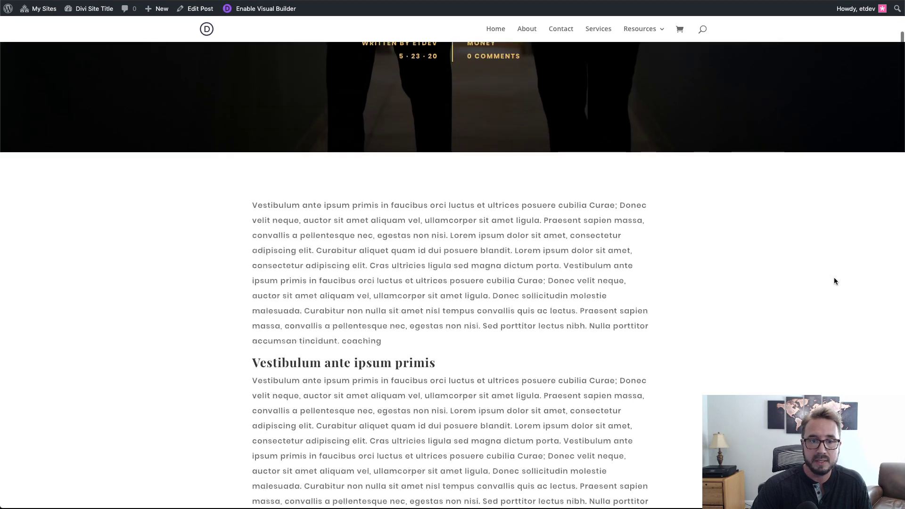
scroll(834, 281, "down", 4)
scroll(834, 281, "down", 4)
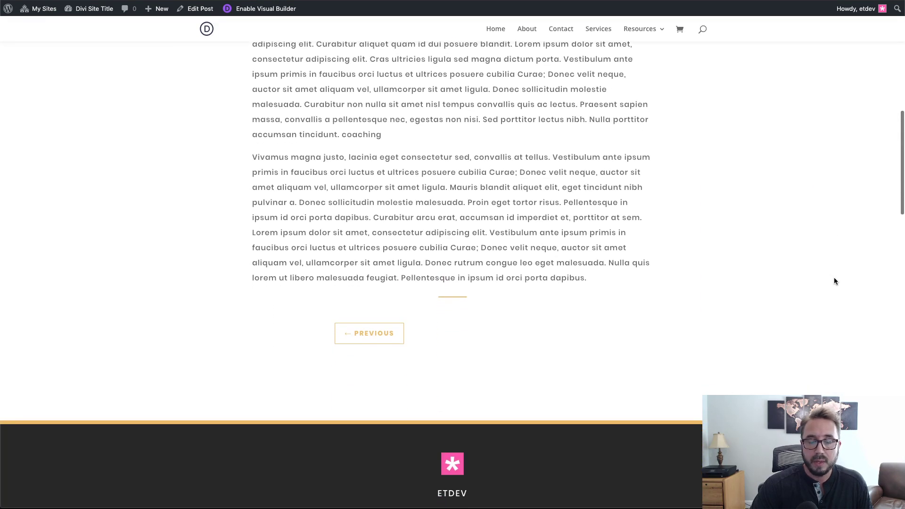
scroll(834, 282, "down", 6)
scroll(834, 282, "down", 5)
scroll(835, 282, "down", 2)
scroll(834, 282, "down", 4)
scroll(834, 281, "down", 6)
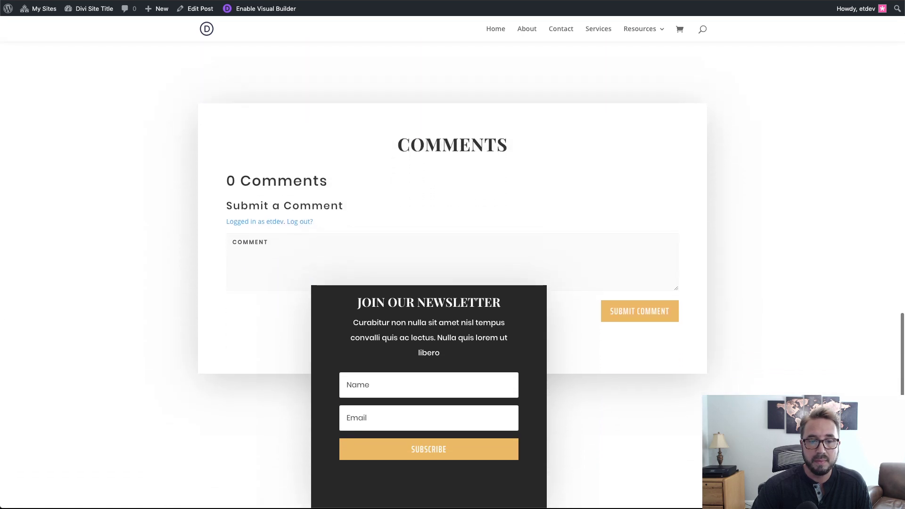
- Examine how the sticky newsletter form behaves between the related posts, the comments and the newsletter section near the page end
scroll(834, 281, "down", 8)
scroll(452, 224, "down", 1)
scroll(669, 300, "down", 1)
scroll(669, 300, "up", 2)
scroll(668, 300, "up", 10)
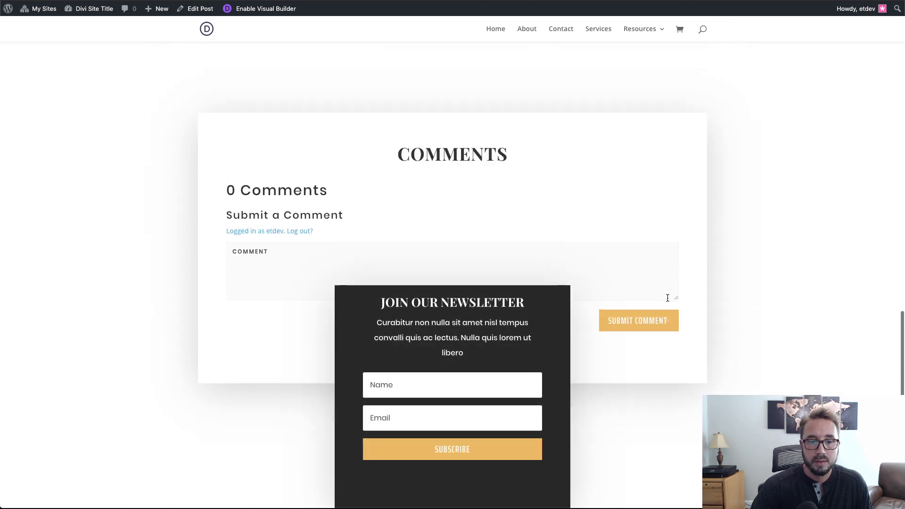
scroll(668, 301, "up", 10)
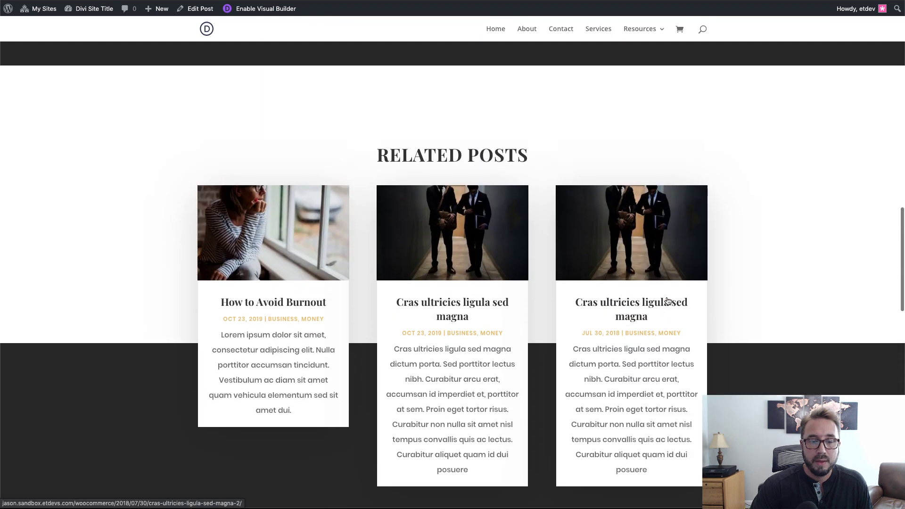
scroll(667, 301, "up", 3)
scroll(667, 301, "down", 12)
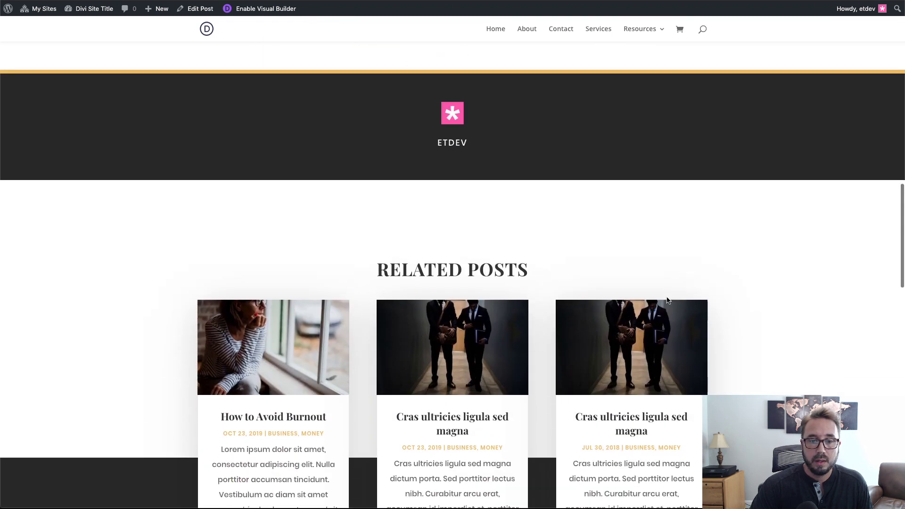
scroll(667, 300, "down", 10)
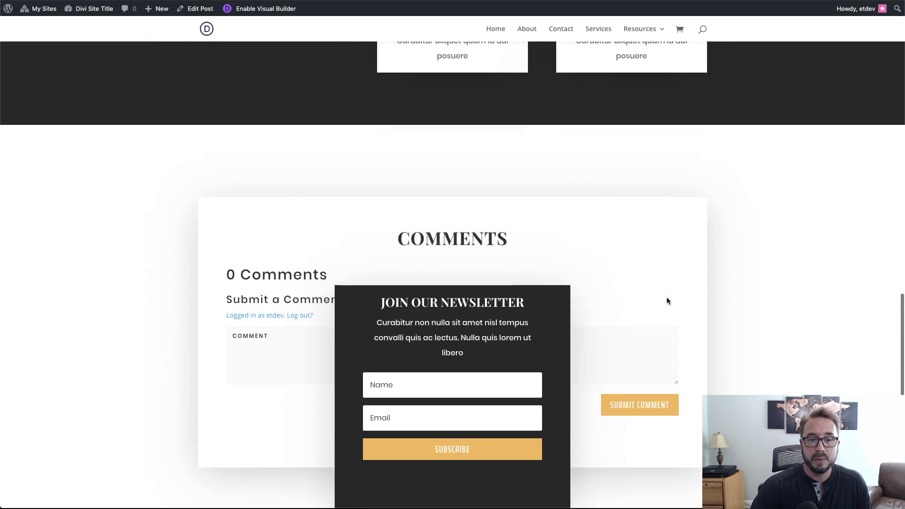
scroll(667, 300, "down", 6)
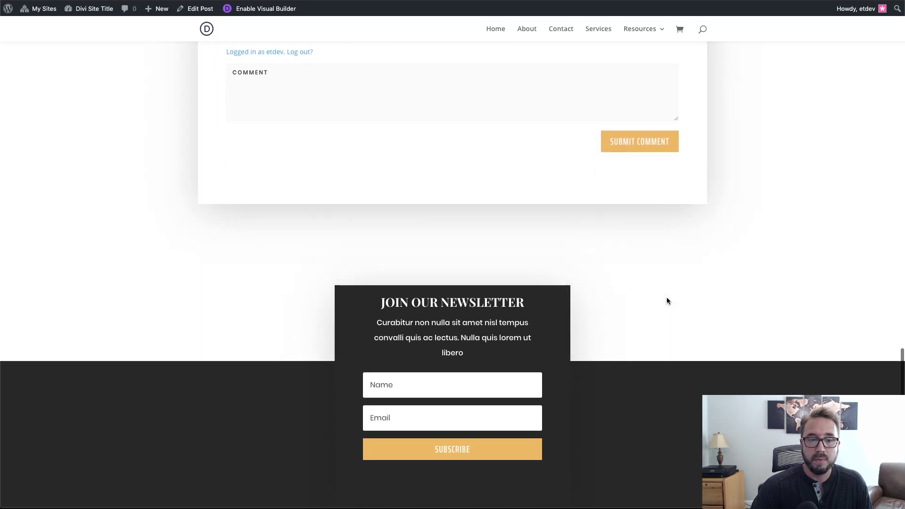
scroll(666, 300, "up", 7)
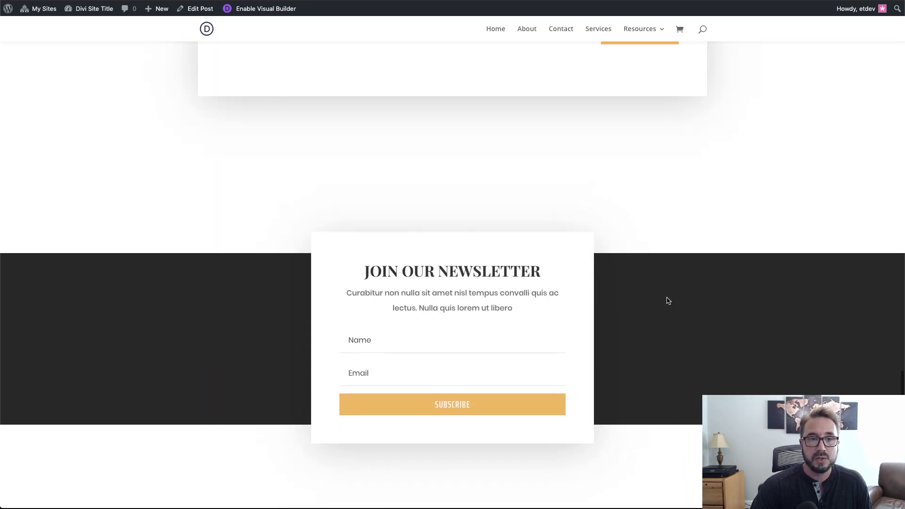
scroll(666, 300, "up", 2)
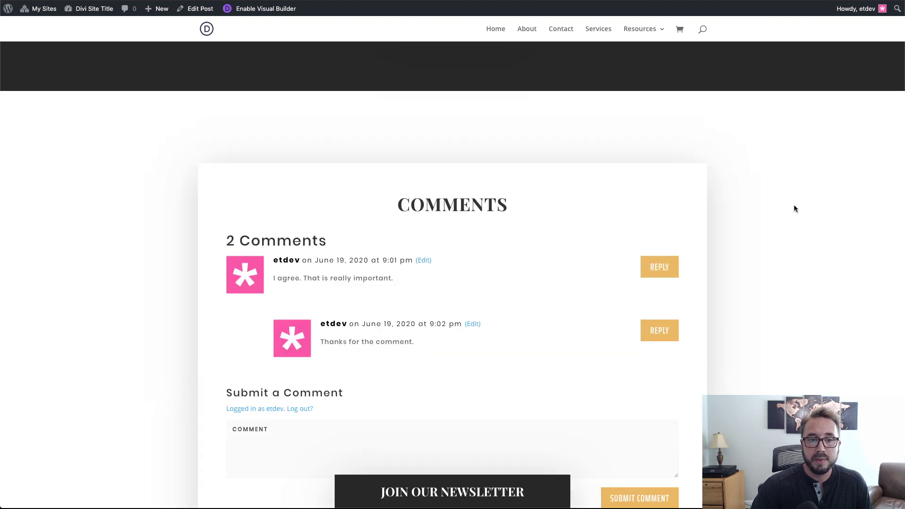
- Examine the collapsed Join Our Newsletter bar on the second post while passing the related posts and comments sections
scroll(795, 209, "up", 8)
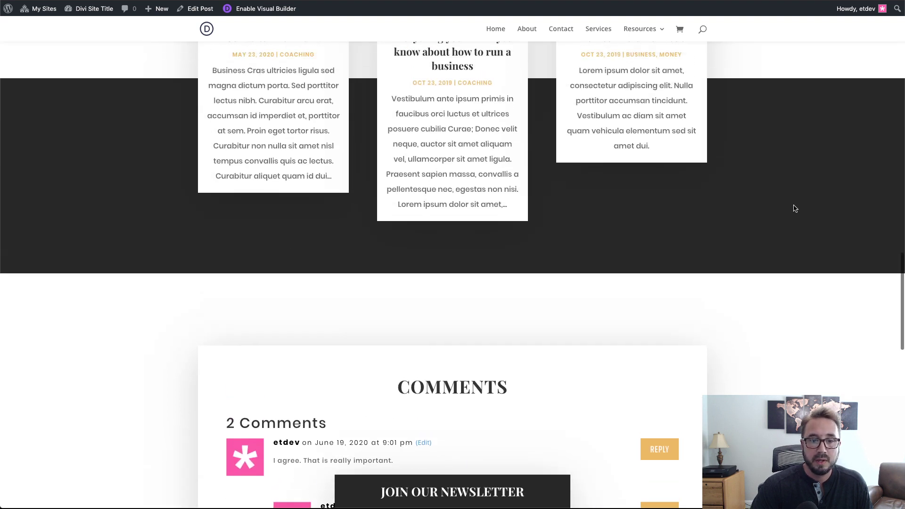
scroll(793, 207, "down", 4)
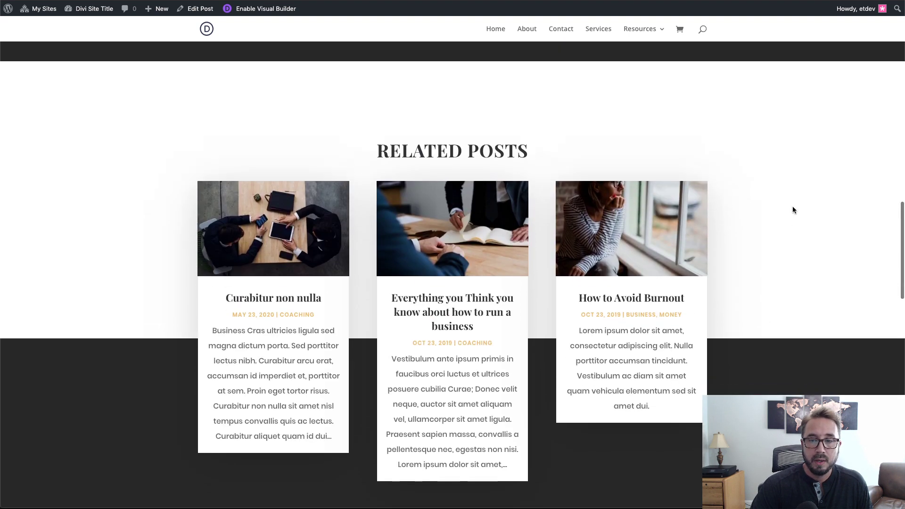
scroll(793, 208, "down", 2)
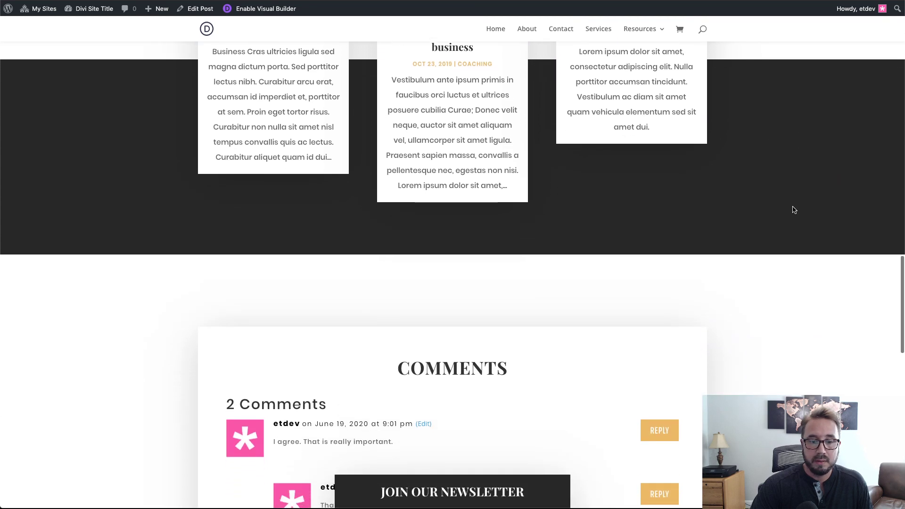
scroll(755, 363, "down", 2)
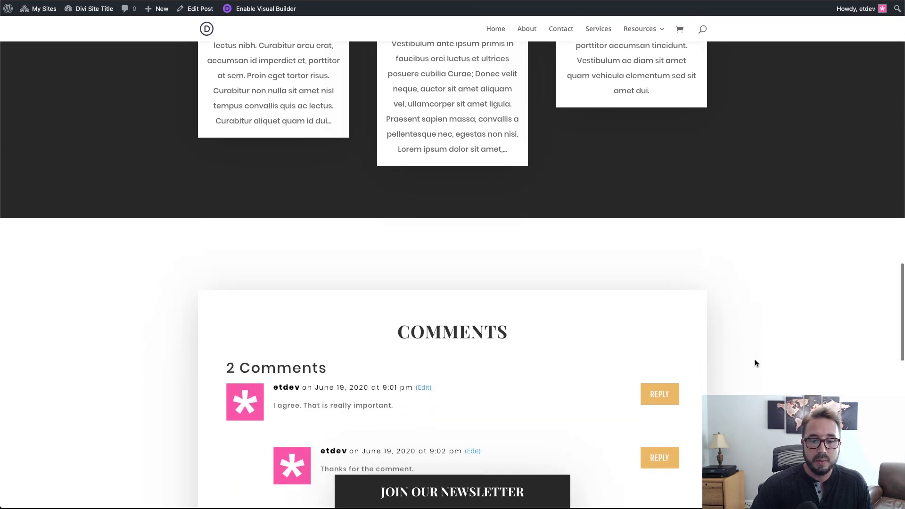
scroll(754, 361, "up", 2)
scroll(753, 361, "down", 3)
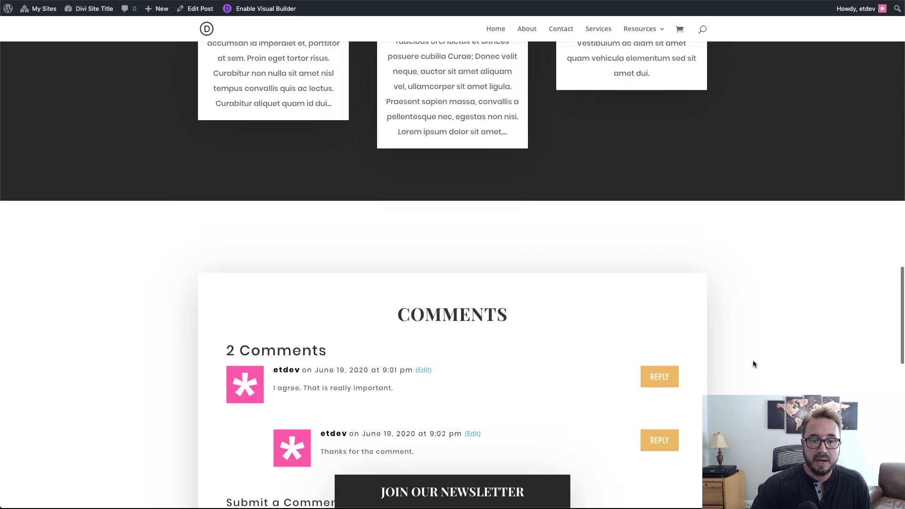
scroll(753, 361, "up", 3)
scroll(753, 361, "down", 1)
scroll(754, 360, "down", 2)
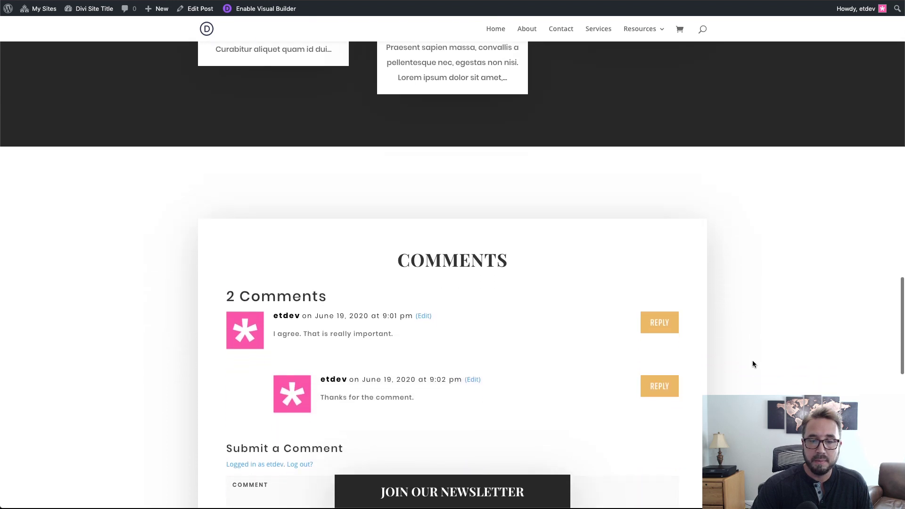
scroll(753, 360, "up", 2)
scroll(753, 361, "down", 2)
scroll(752, 361, "up", 2)
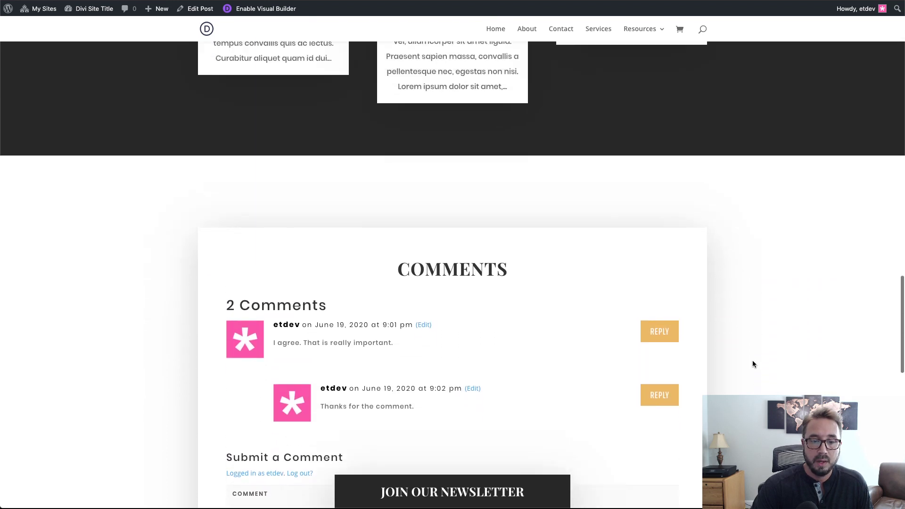
- Expand the collapsed Join Our Newsletter form, try its Name and Email fields, and check how it collapses again
mouse_move(511, 480)
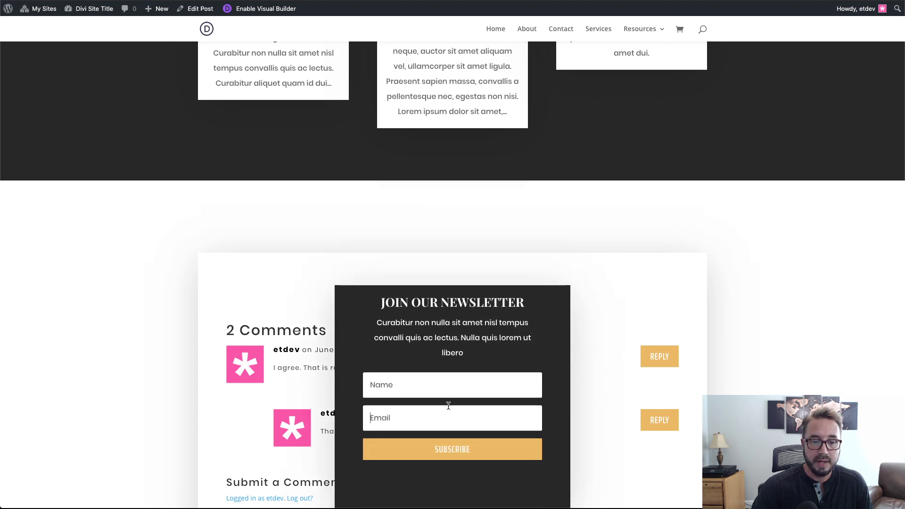
left_click(461, 390)
left_click(461, 413)
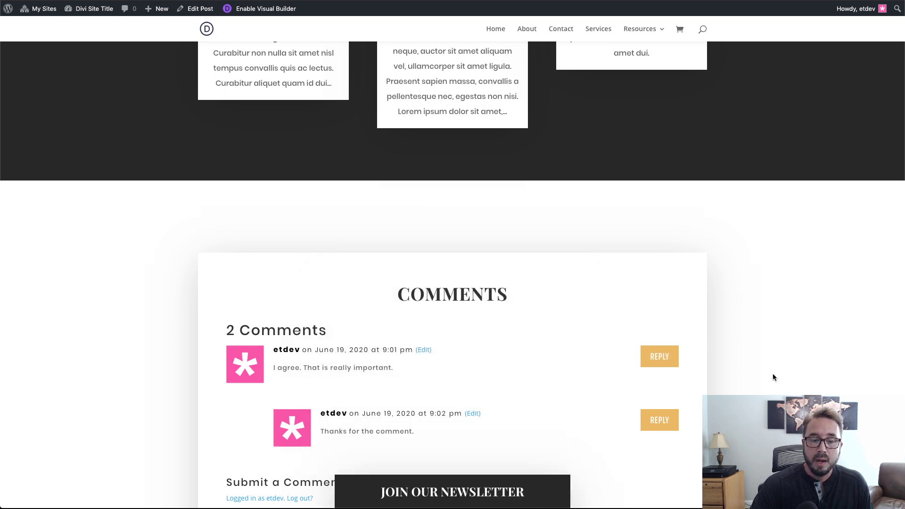
scroll(718, 386, "down", 3)
scroll(719, 387, "up", 4)
scroll(718, 387, "up", 5)
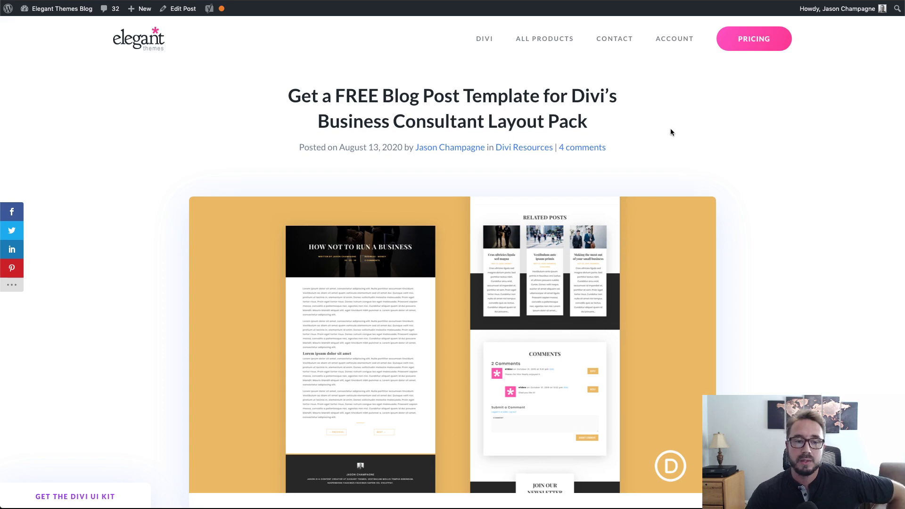
- Find the download section for the free Business Consultant blog post template in the Elegant Themes blog article
scroll(670, 129, "down", 15)
scroll(671, 133, "down", 15)
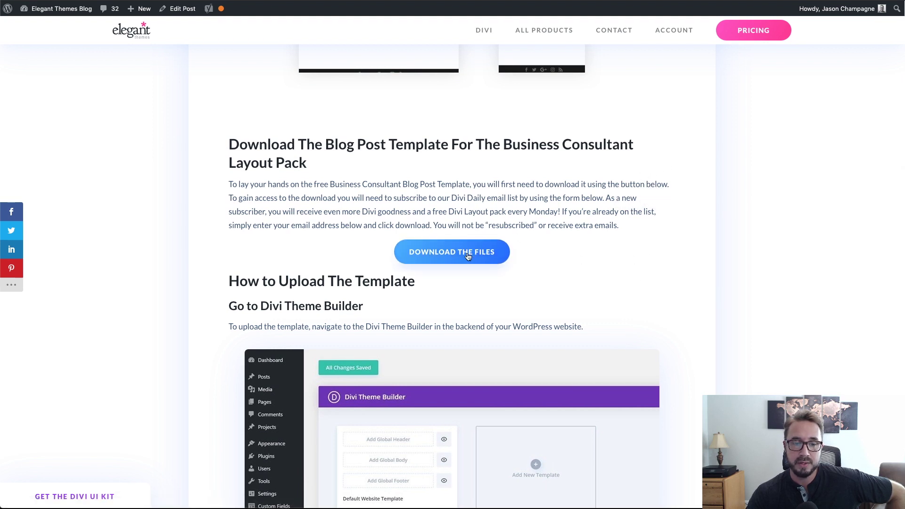
scroll(776, 178, "up", 5)
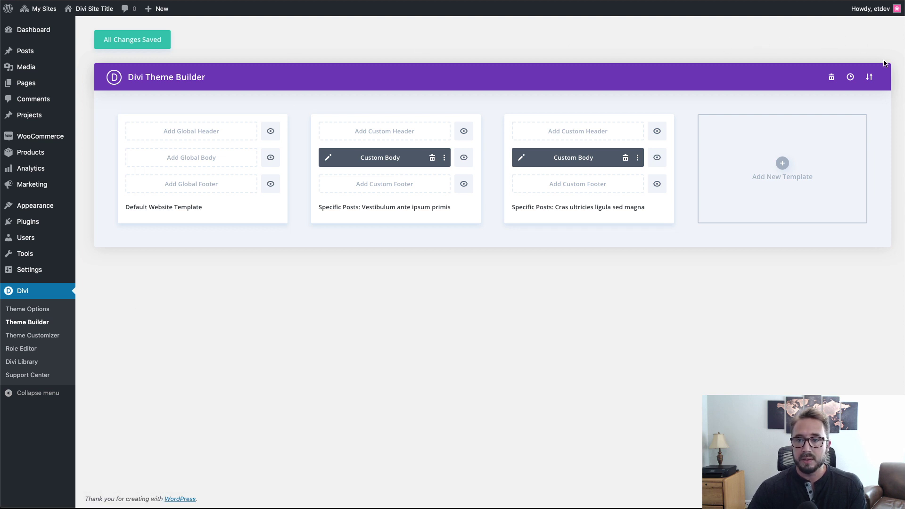
- Import divi-business-consultant-post-template.json into the Divi Theme Builder and save the Theme Builder changes
left_click(871, 78)
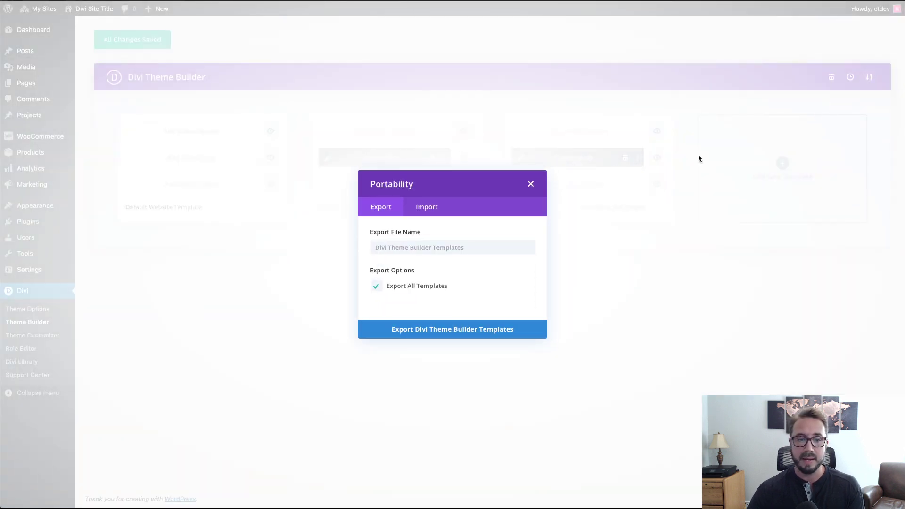
left_click(432, 207)
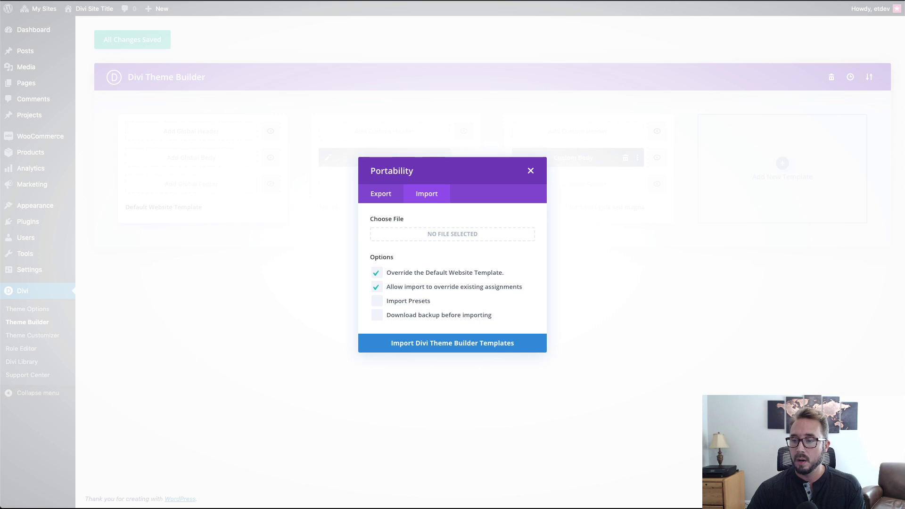
left_click_drag(755, 307, 466, 239)
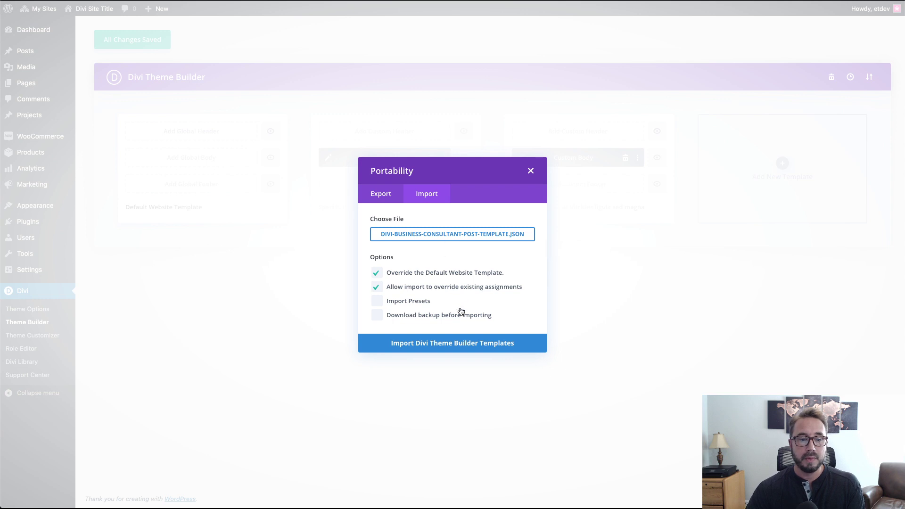
left_click(462, 344)
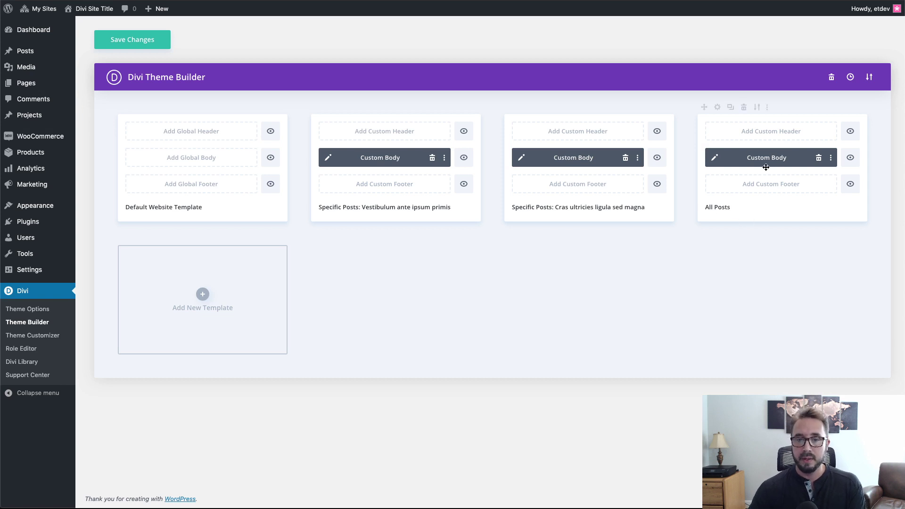
left_click(737, 206)
left_click(848, 284)
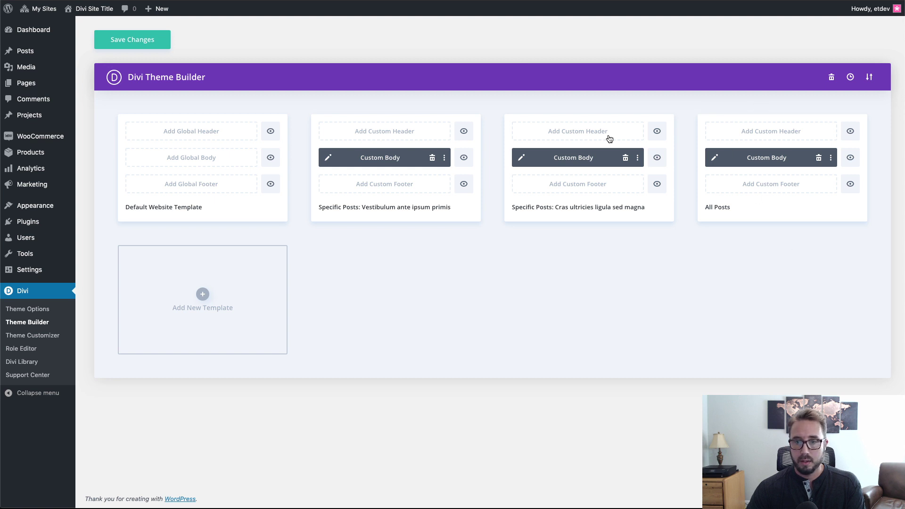
left_click(144, 40)
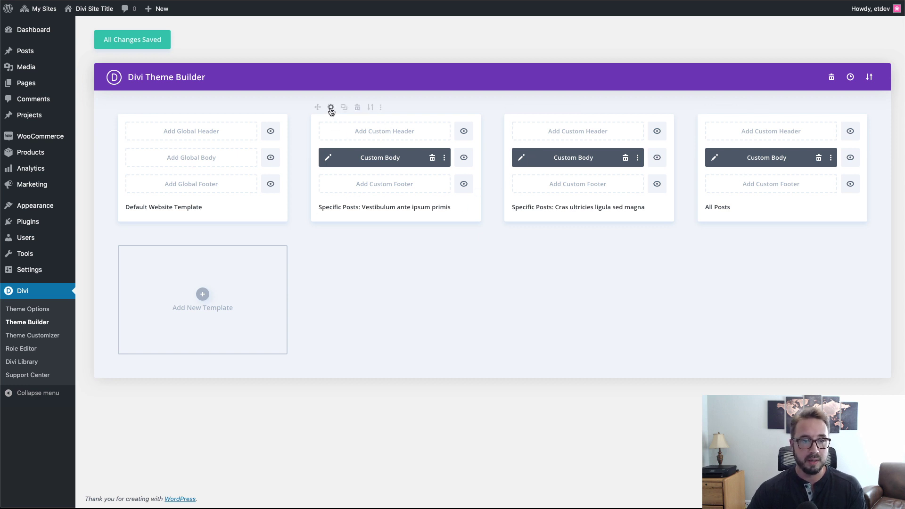
- Remove the Specific Posts assignment from the "Vestibulum ante ipsum primis" template and save its template settings
left_click(331, 108)
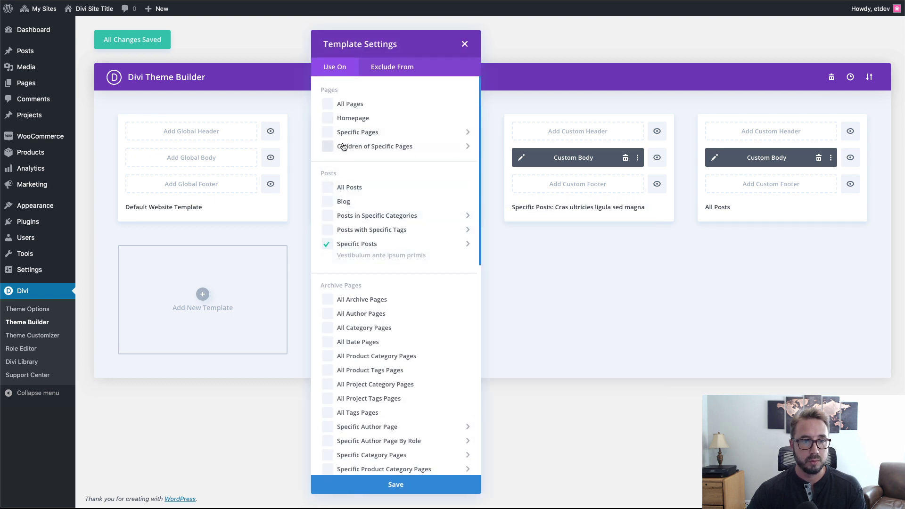
left_click(327, 244)
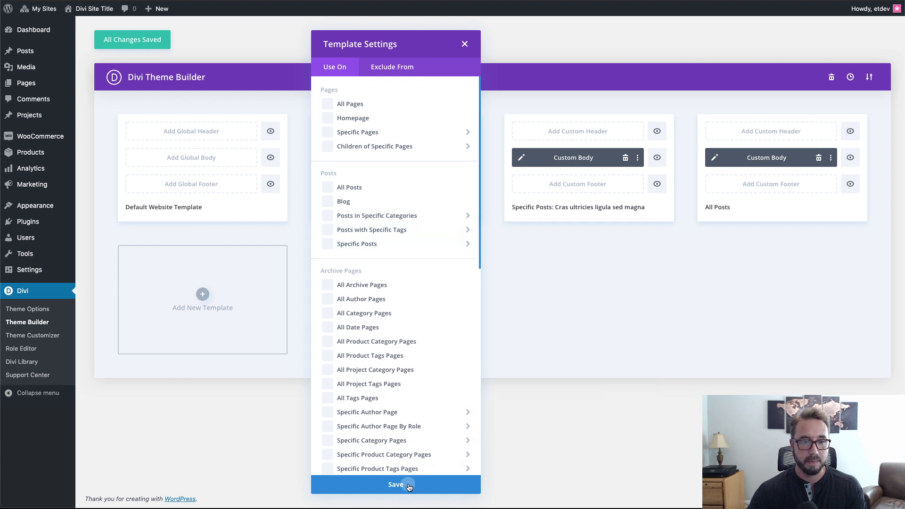
left_click(407, 485)
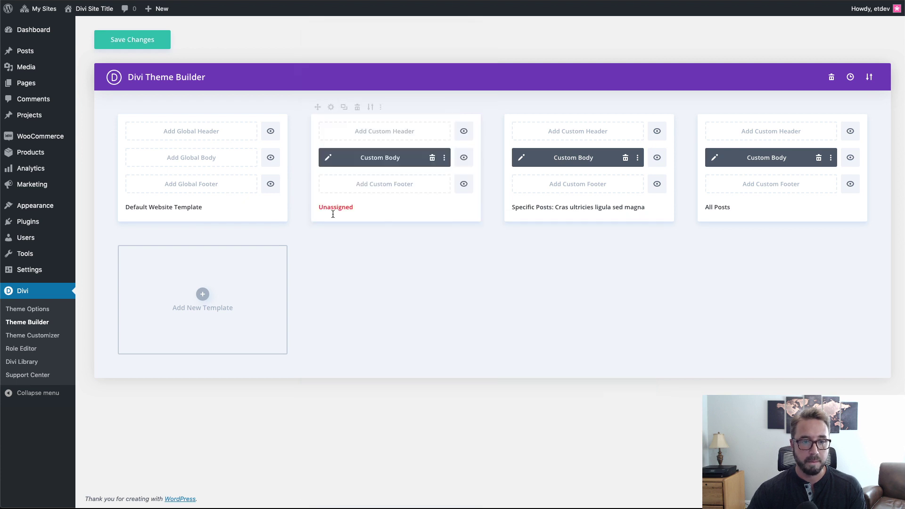
- Open the All Posts template's custom body layout for editing and go to its newsletter section near the page end
left_click(714, 159)
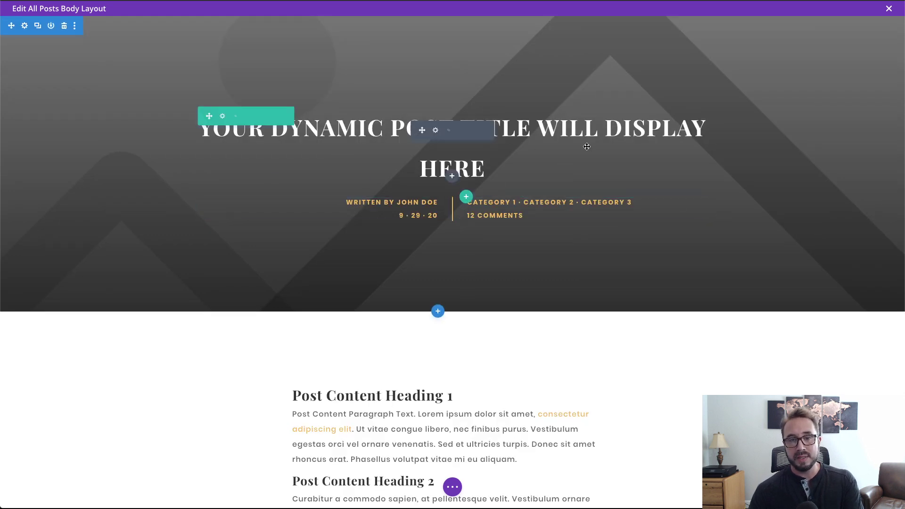
scroll(587, 147, "down", 8)
scroll(587, 147, "down", 14)
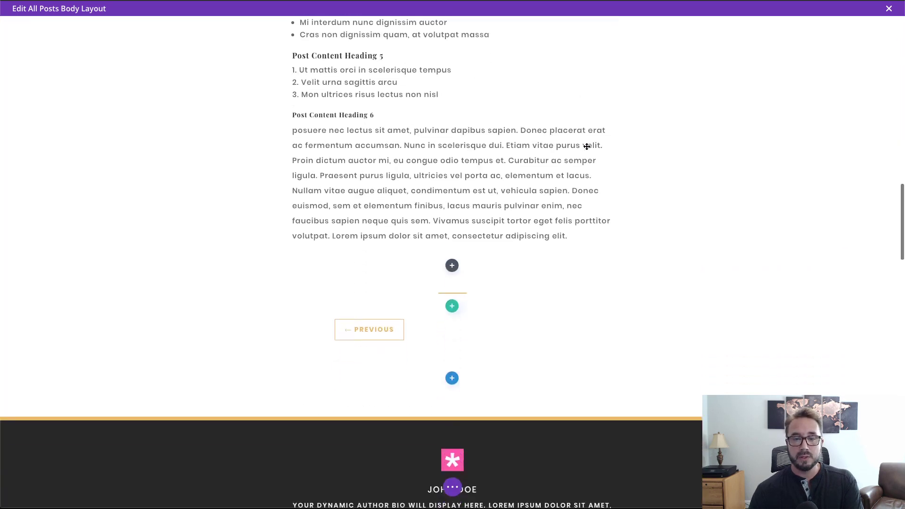
scroll(587, 146, "down", 16)
scroll(587, 147, "down", 14)
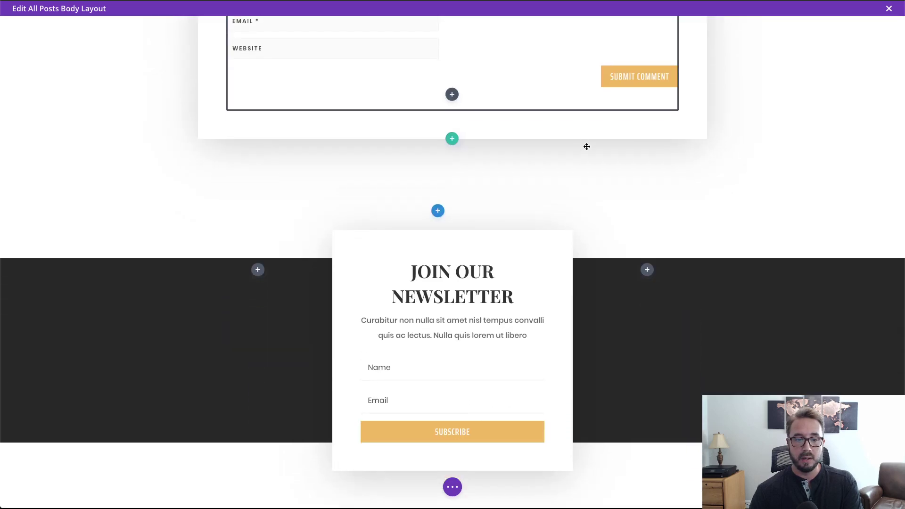
scroll(587, 147, "down", 2)
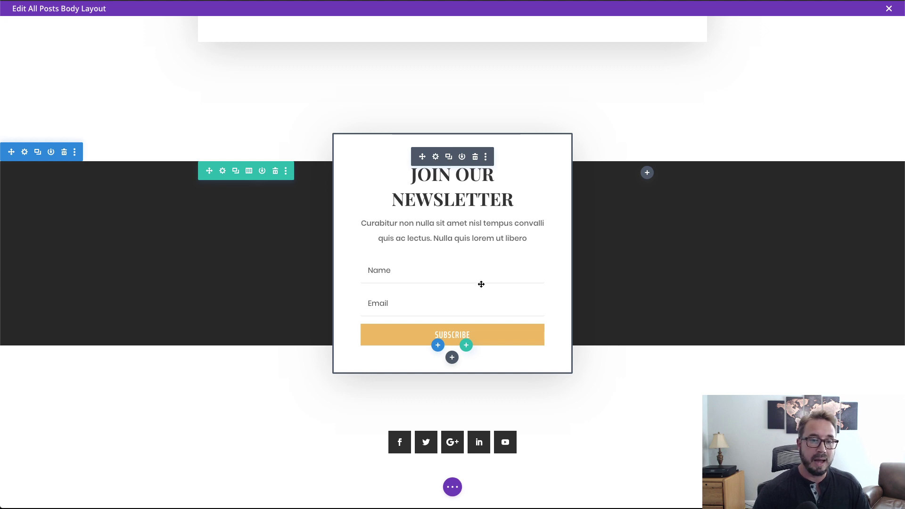
- Examine the newsletter opt-in's place in the layout relative to the comments and blog post sections above it
scroll(481, 285, "up", 4)
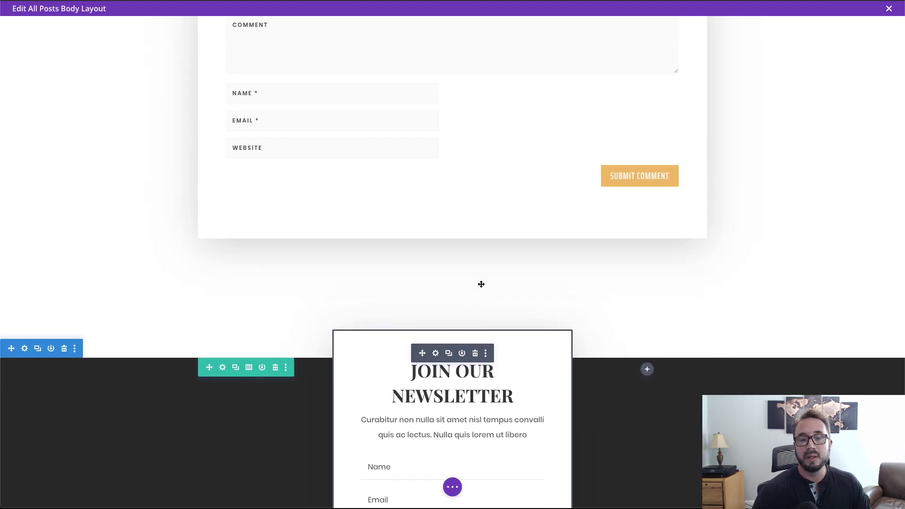
scroll(481, 287, "up", 4)
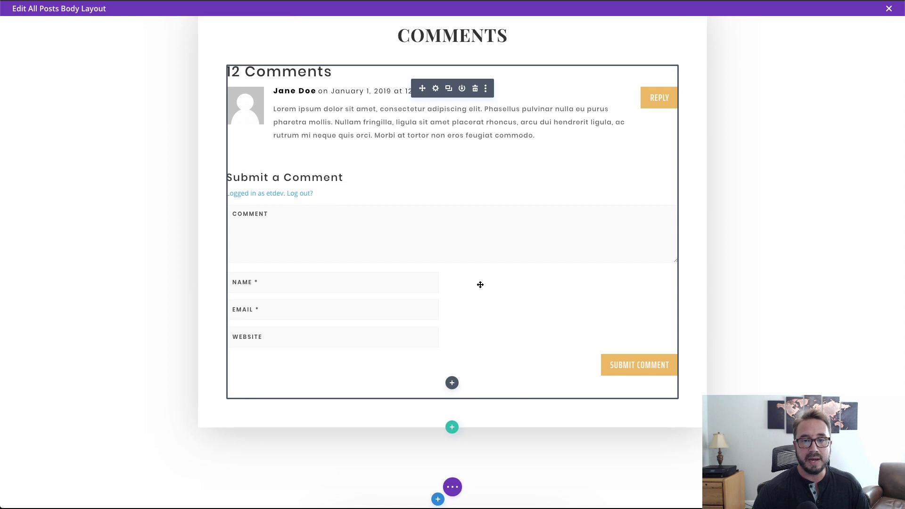
scroll(480, 285, "down", 5)
scroll(468, 323, "down", 1)
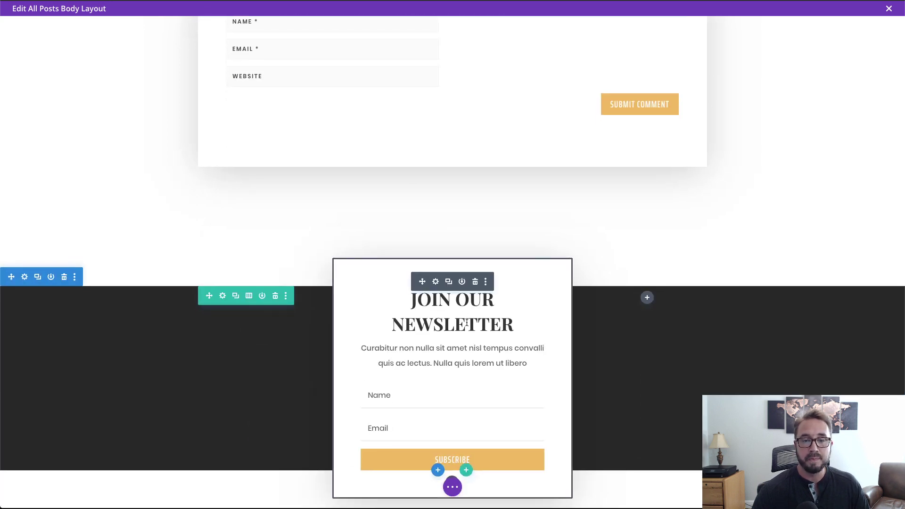
scroll(448, 230, "up", 5)
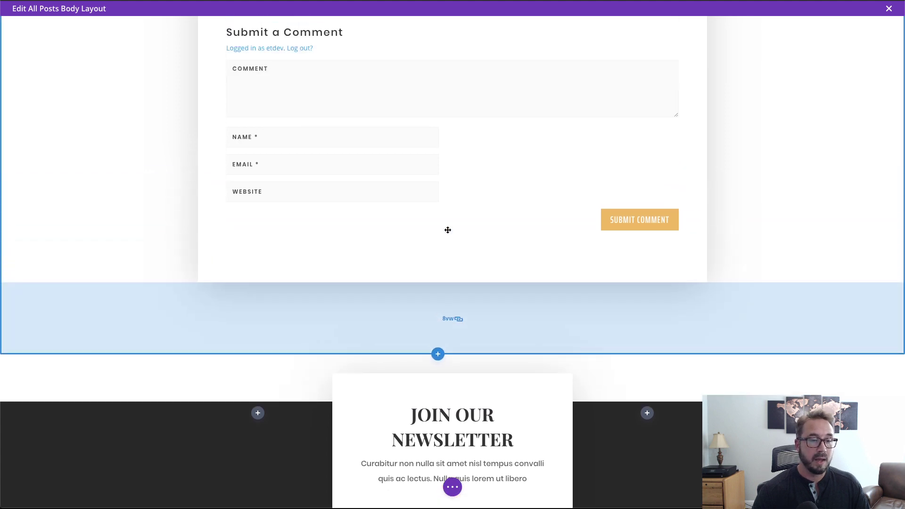
scroll(448, 230, "up", 5)
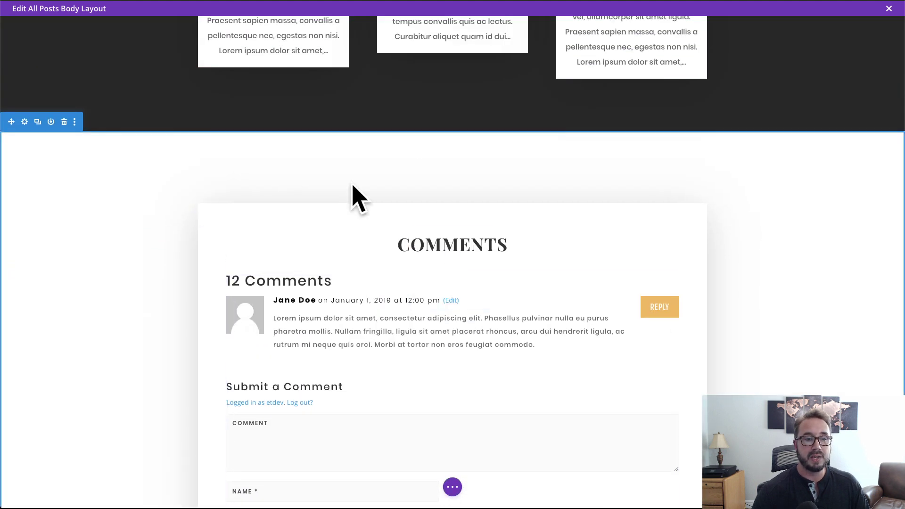
scroll(352, 171, "down", 1)
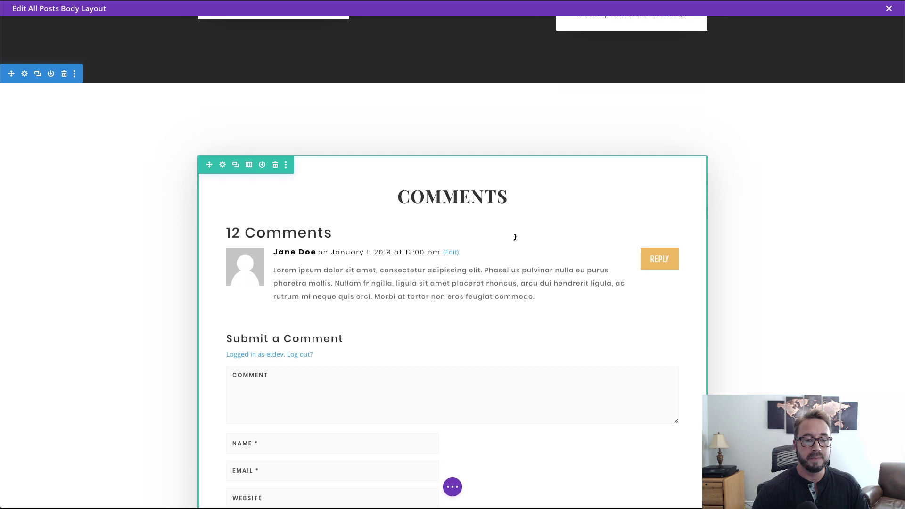
scroll(515, 238, "up", 1)
scroll(514, 238, "up", 5)
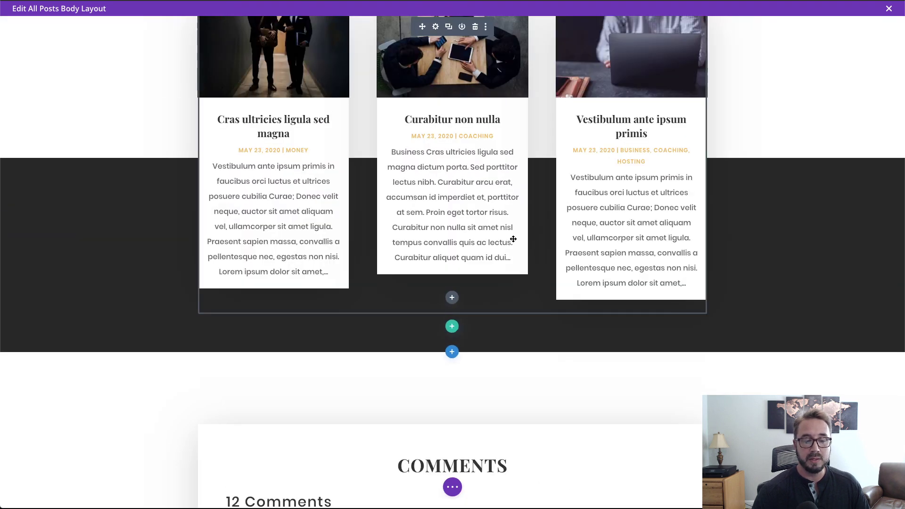
scroll(513, 239, "down", 1)
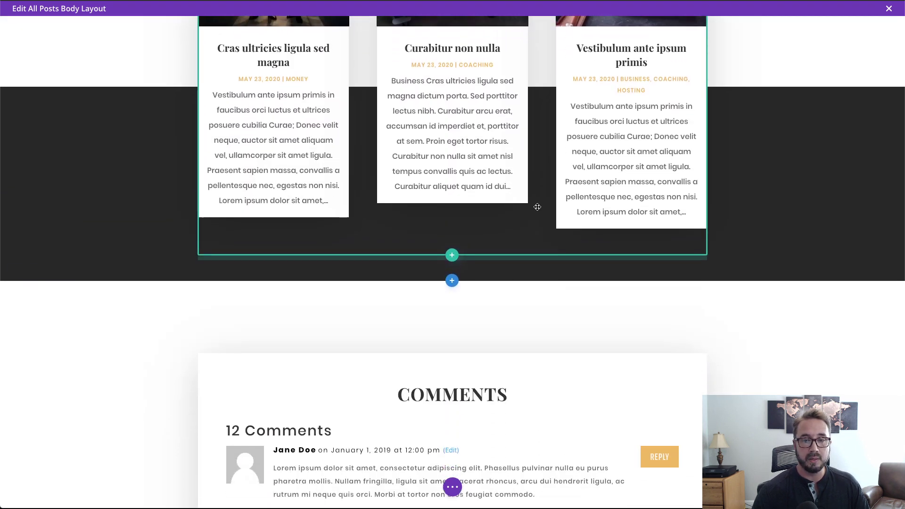
scroll(539, 206, "down", 1)
scroll(554, 263, "down", 3)
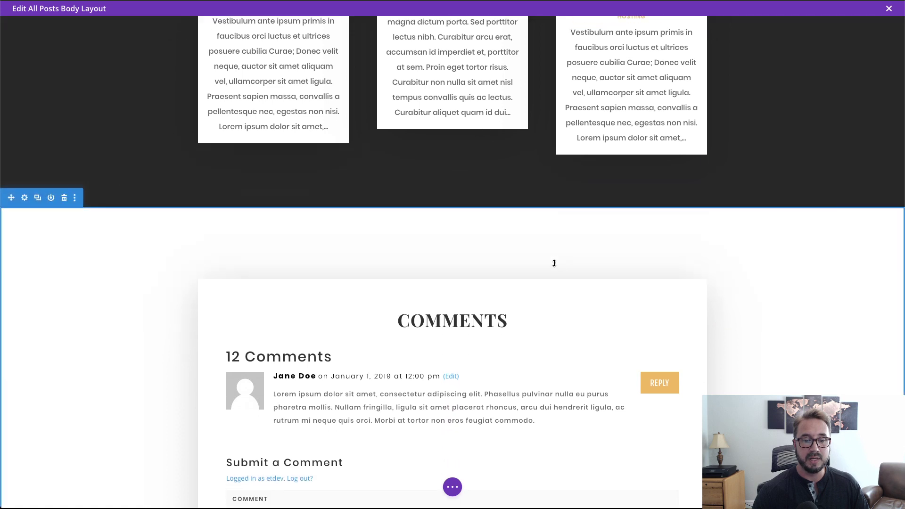
scroll(554, 263, "down", 8)
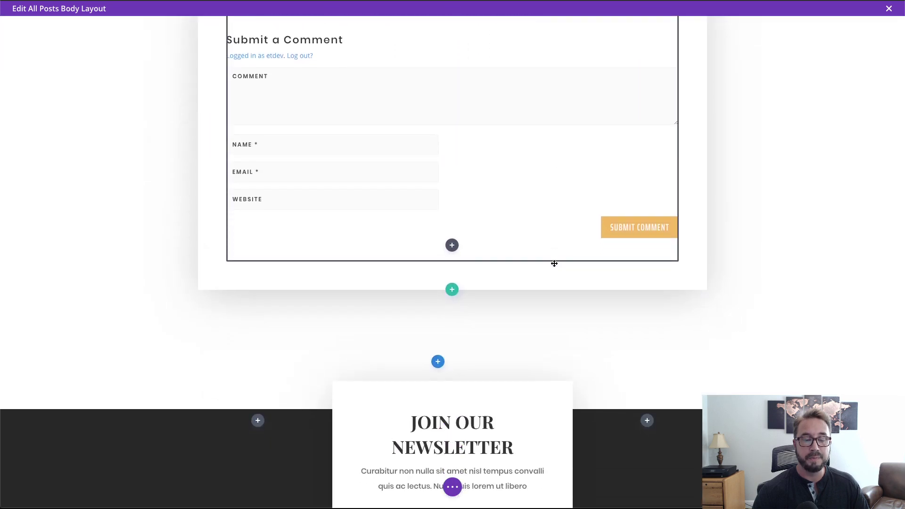
scroll(554, 267, "down", 4)
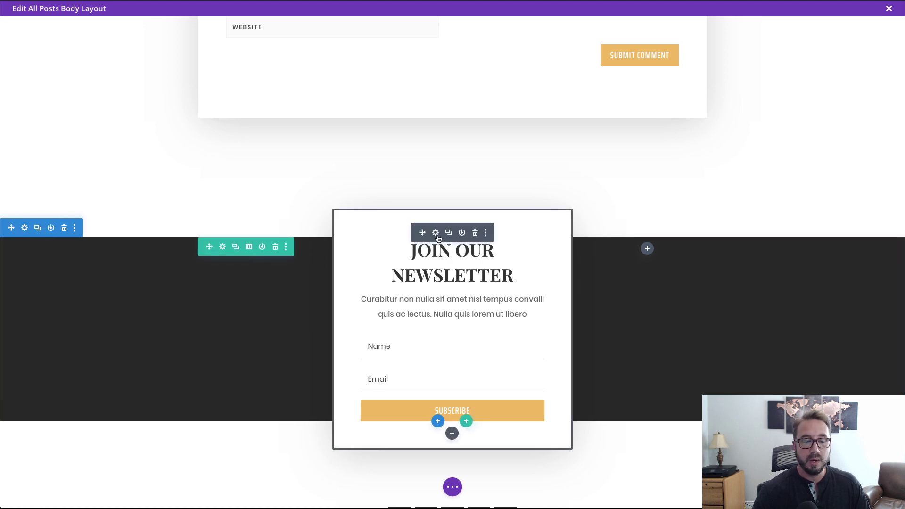
- Try setting the newsletter Email Optin's sticky position to Stick to Bottom with Section as its top sticky limit
left_click(436, 233)
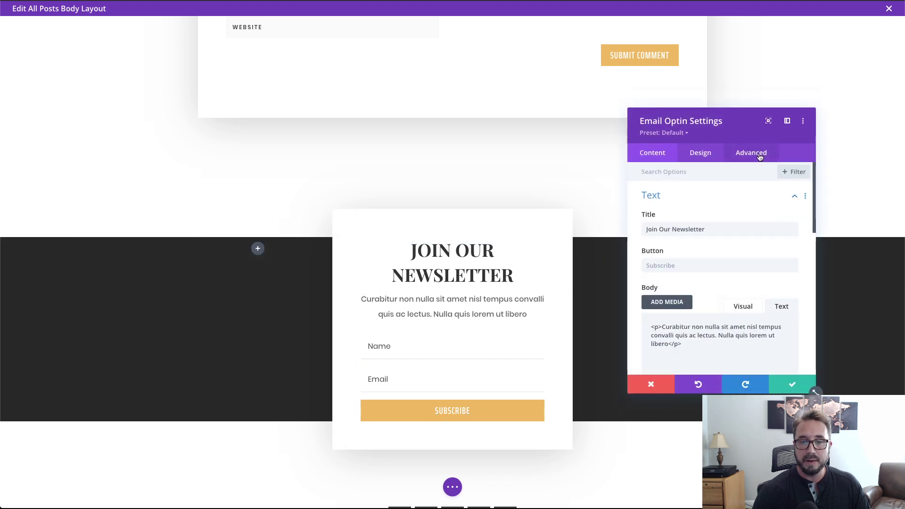
left_click_drag(742, 127, 749, 61)
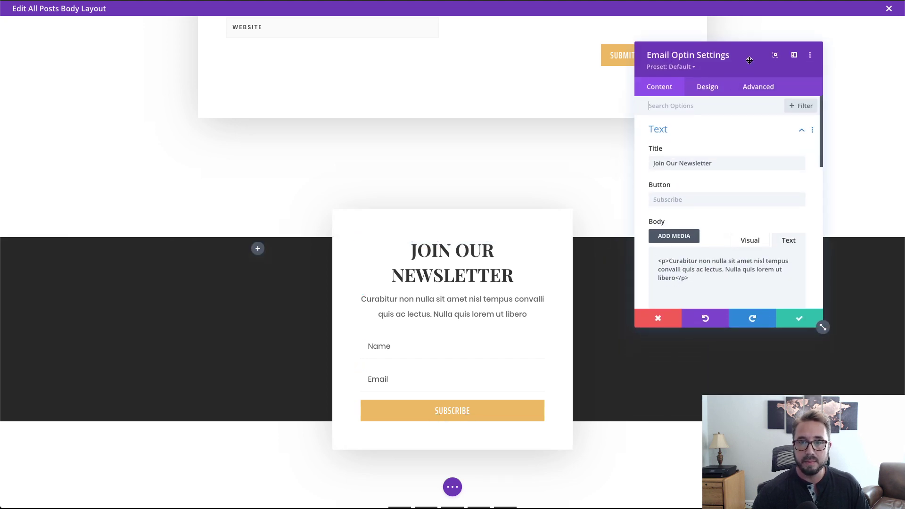
left_click(758, 87)
scroll(745, 189, "down", 3)
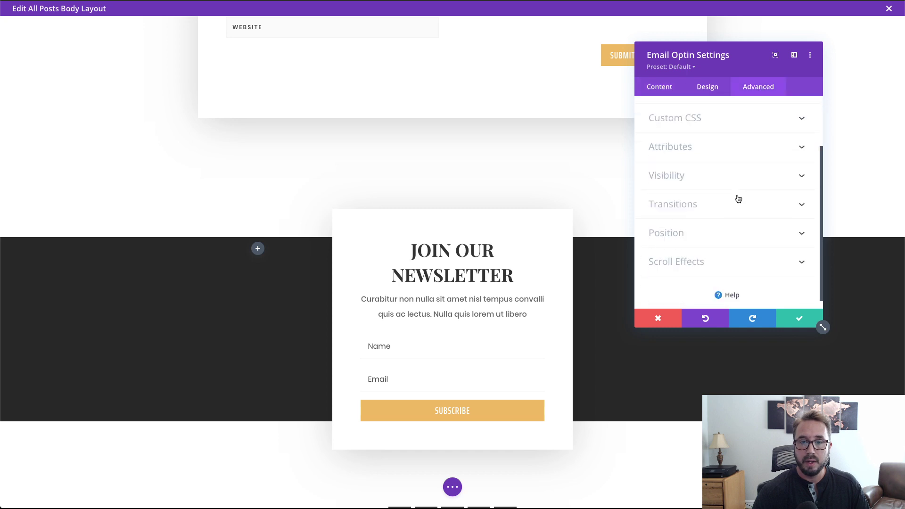
left_click(697, 252)
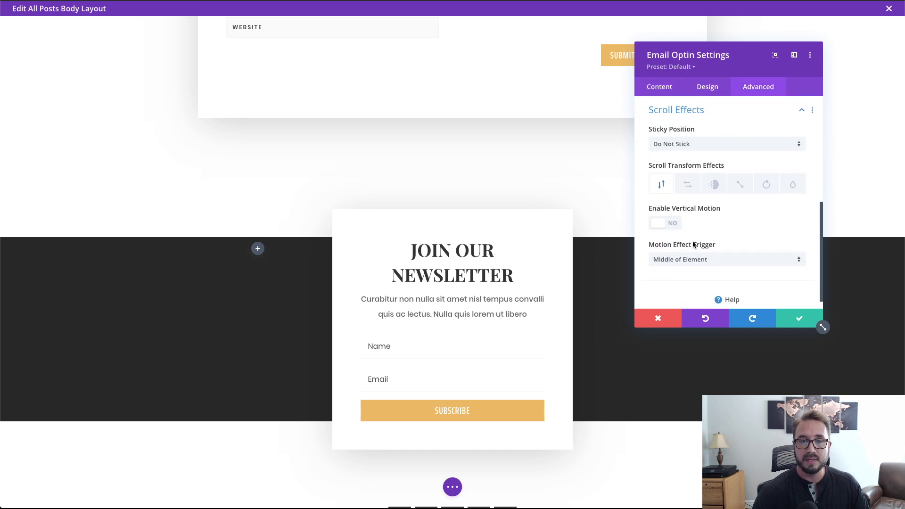
left_click(689, 147)
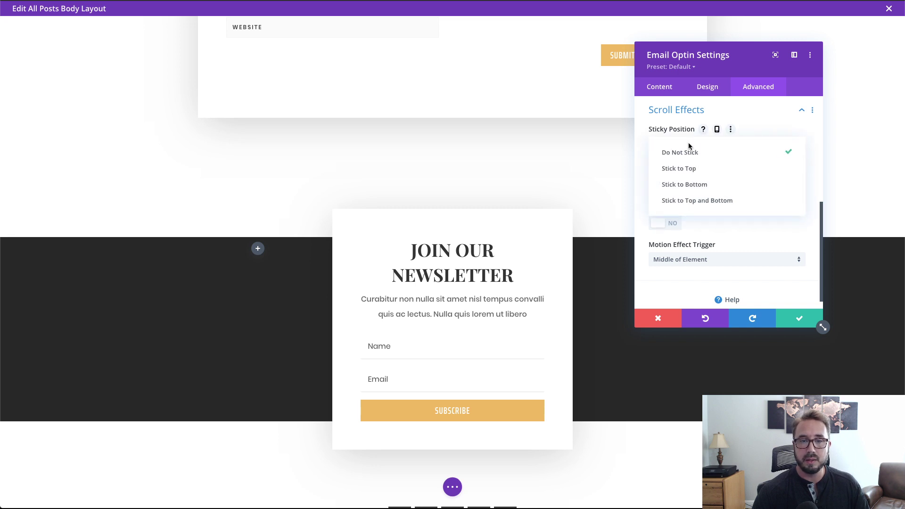
left_click(709, 190)
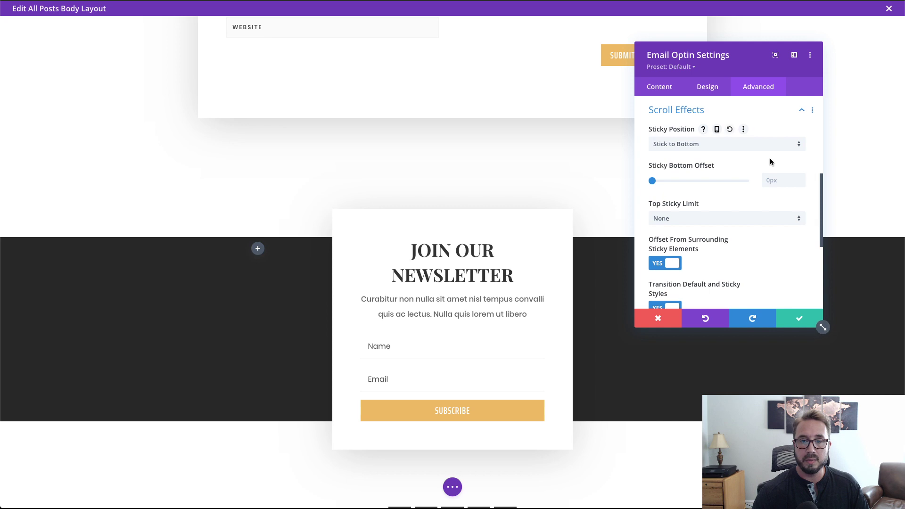
scroll(683, 211, "down", 1)
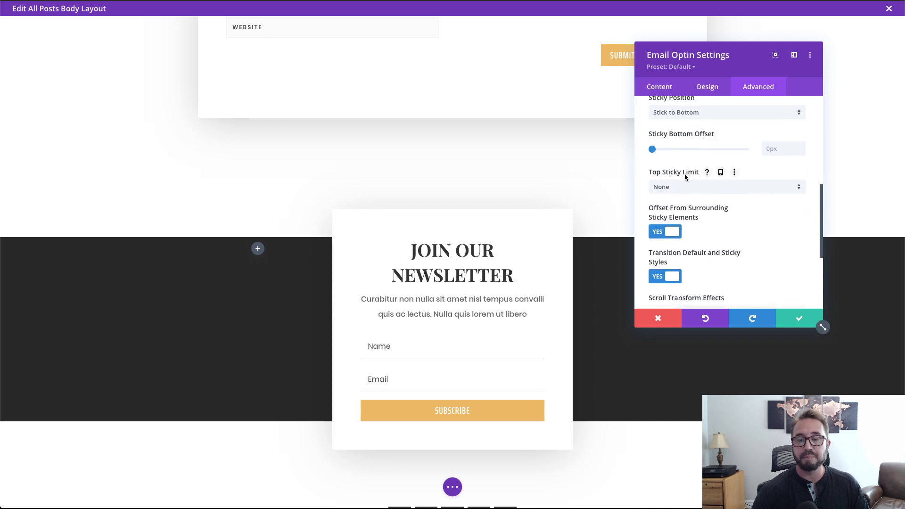
left_click(690, 188)
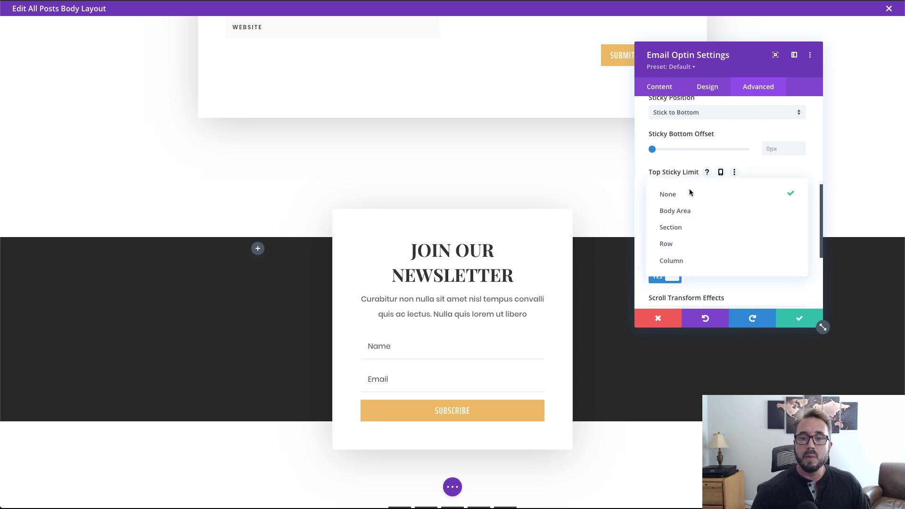
left_click(717, 229)
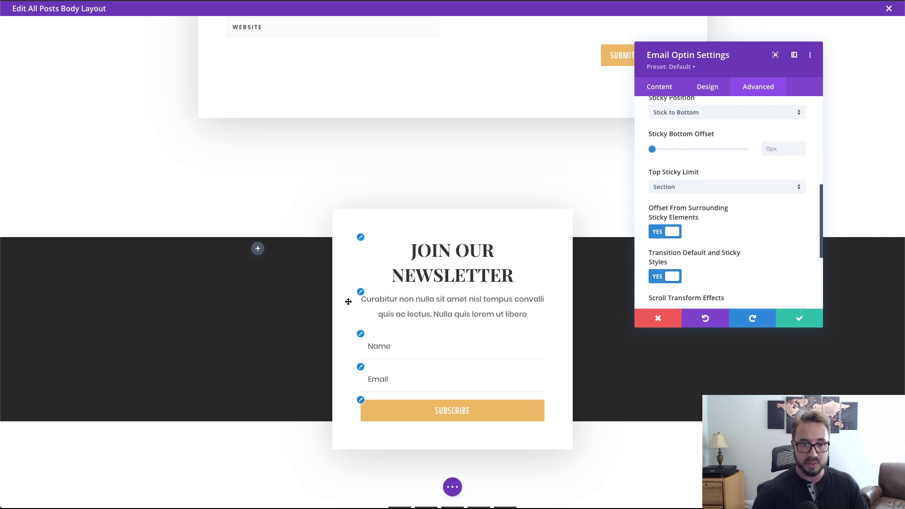
- Check the opt-in's sticky behaviour in the layout while scrolling, and discard the unsaved Email Optin settings
scroll(402, 304, "up", 1)
scroll(403, 304, "down", 1)
scroll(402, 304, "up", 2)
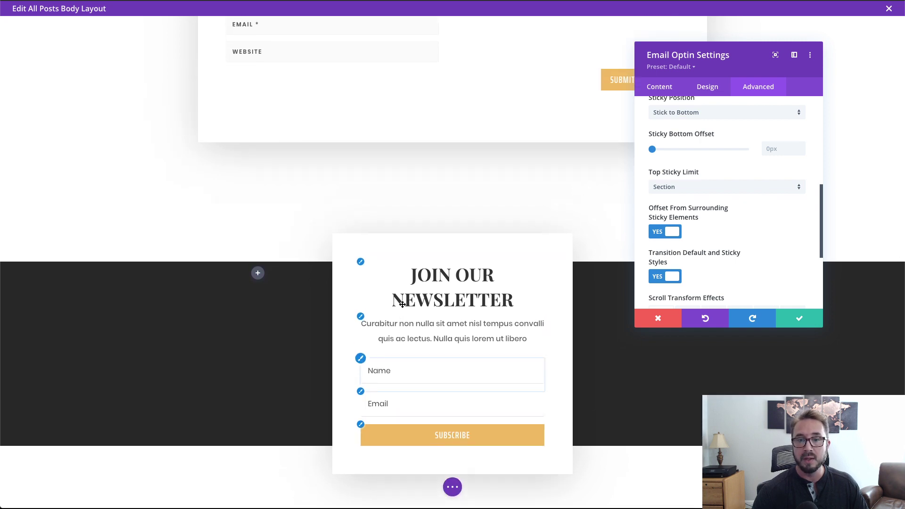
scroll(402, 304, "down", 2)
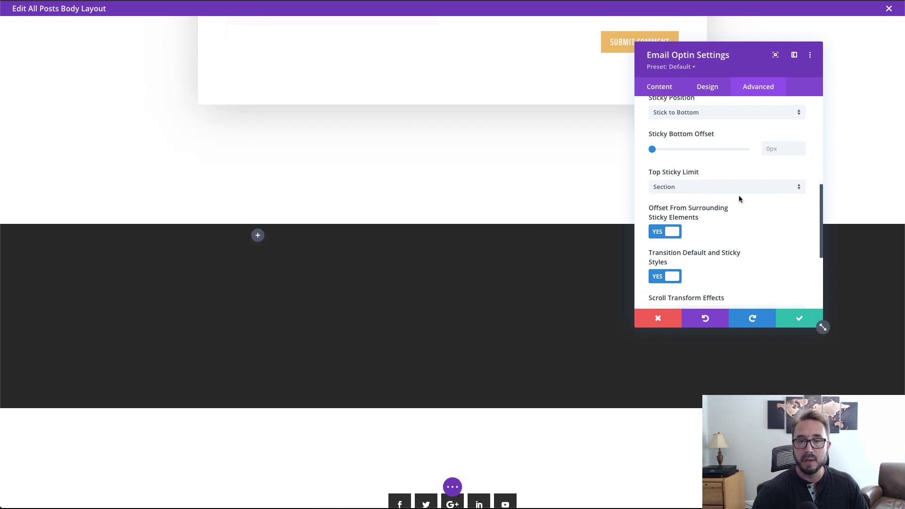
scroll(569, 295, "up", 2)
scroll(570, 294, "down", 3)
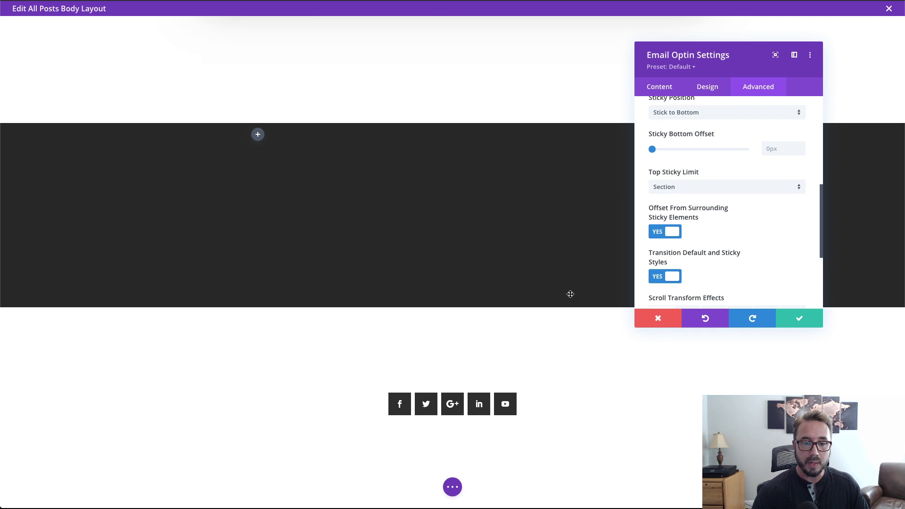
scroll(571, 293, "up", 4)
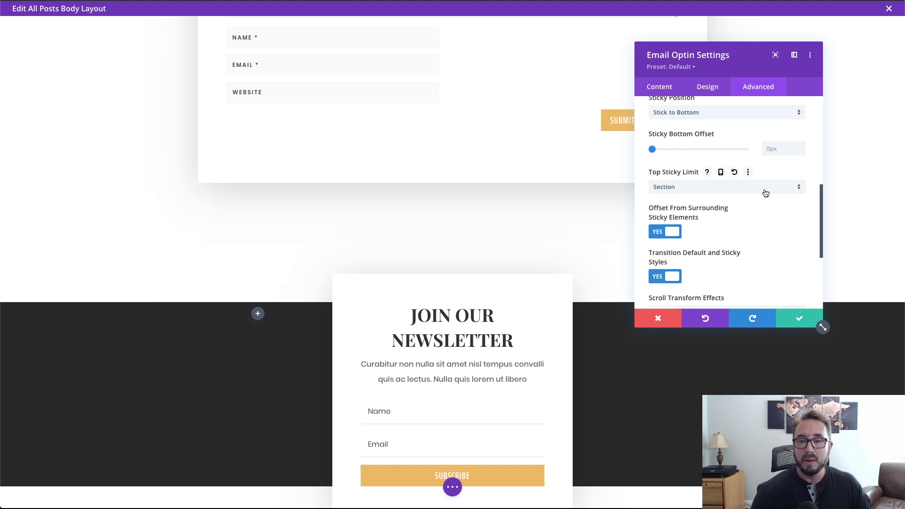
scroll(679, 322, "down", 3)
left_click(678, 322)
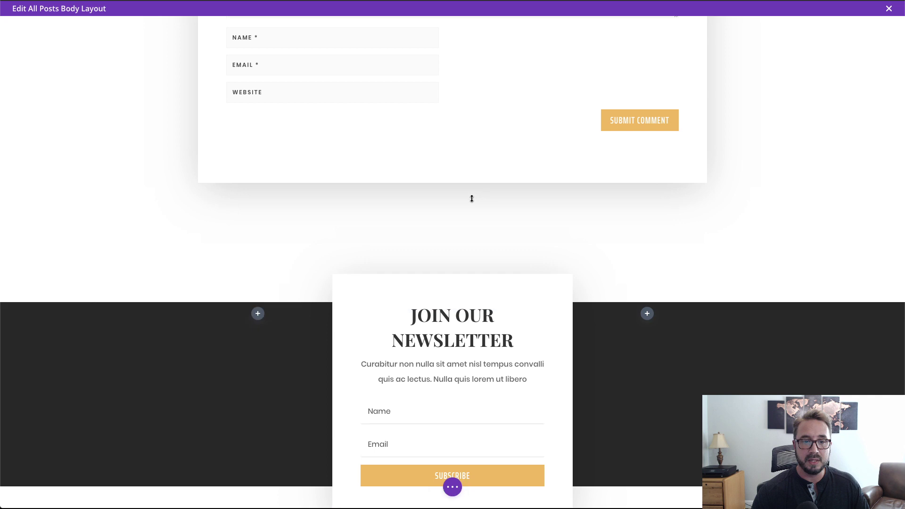
- Examine the comments section and the space between it and the newsletter opt-in
scroll(477, 199, "up", 3)
scroll(478, 199, "down", 3)
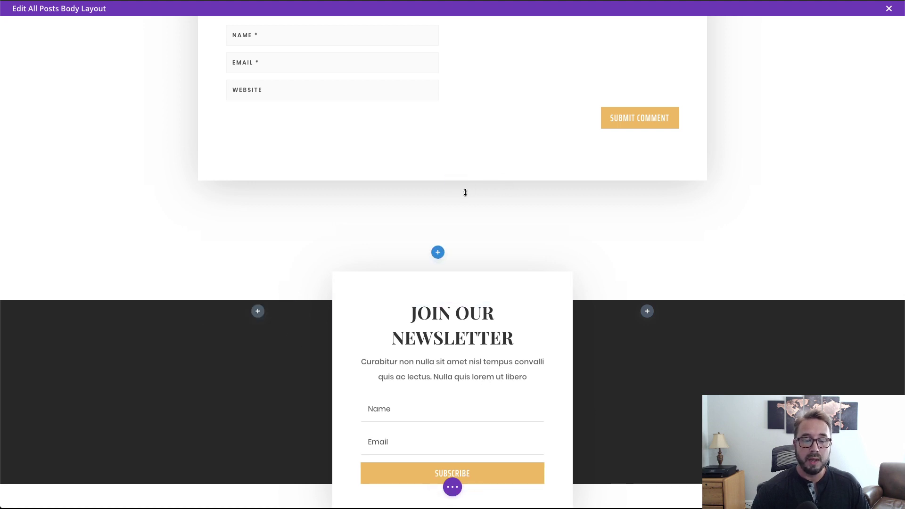
scroll(644, 225, "up", 3)
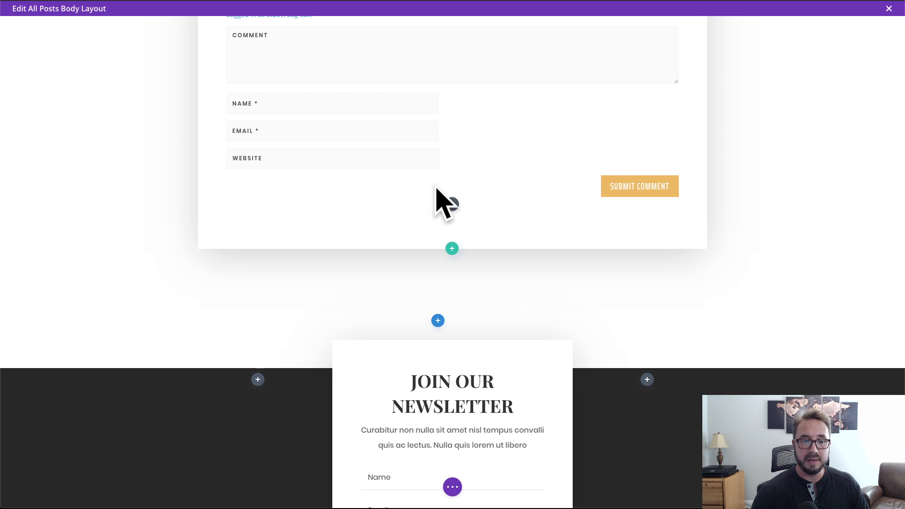
scroll(750, 205, "down", 1)
scroll(750, 206, "down", 4)
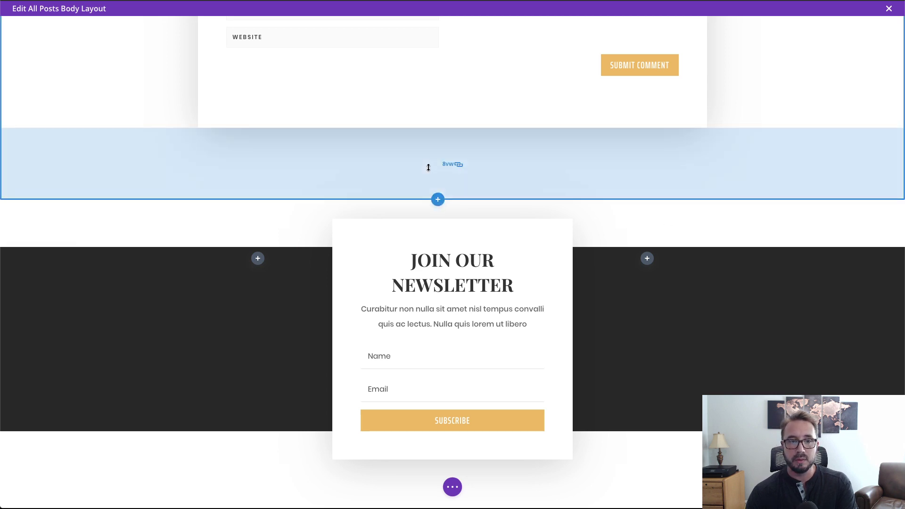
scroll(428, 165, "up", 2)
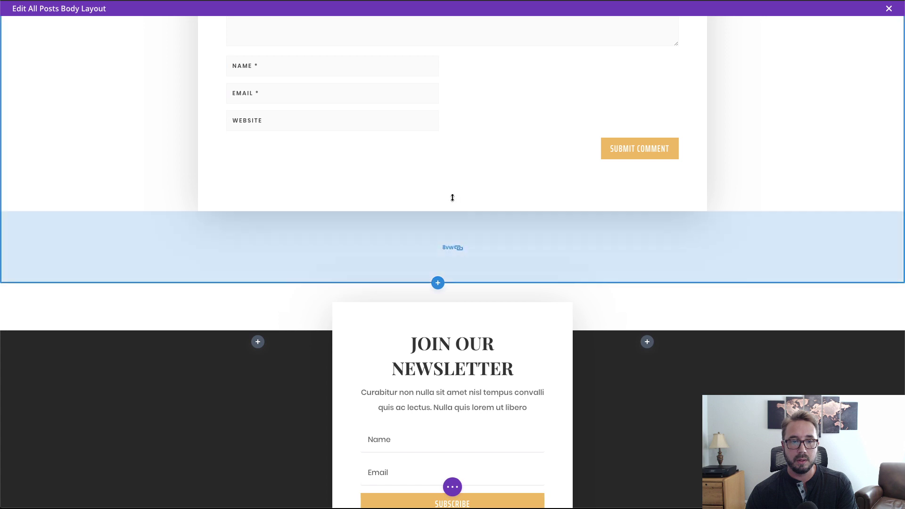
scroll(499, 203, "up", 5)
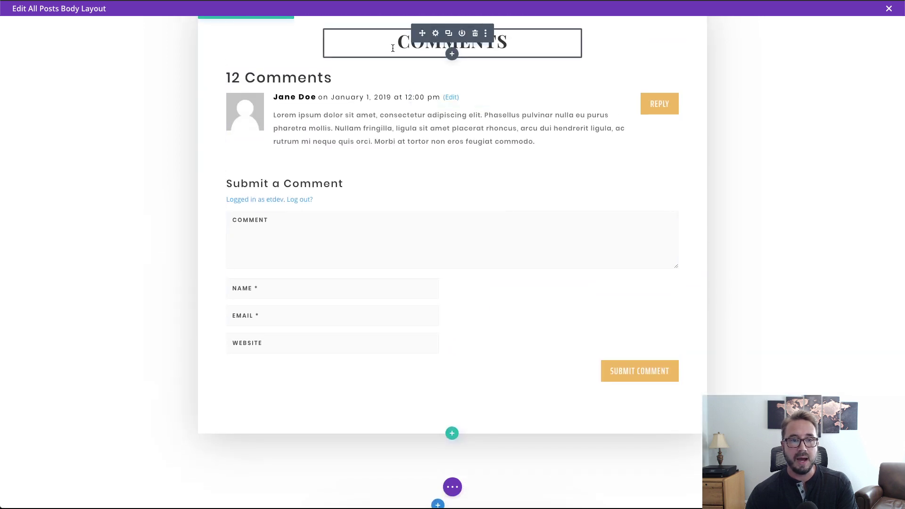
scroll(506, 210, "up", 1)
scroll(504, 211, "down", 1)
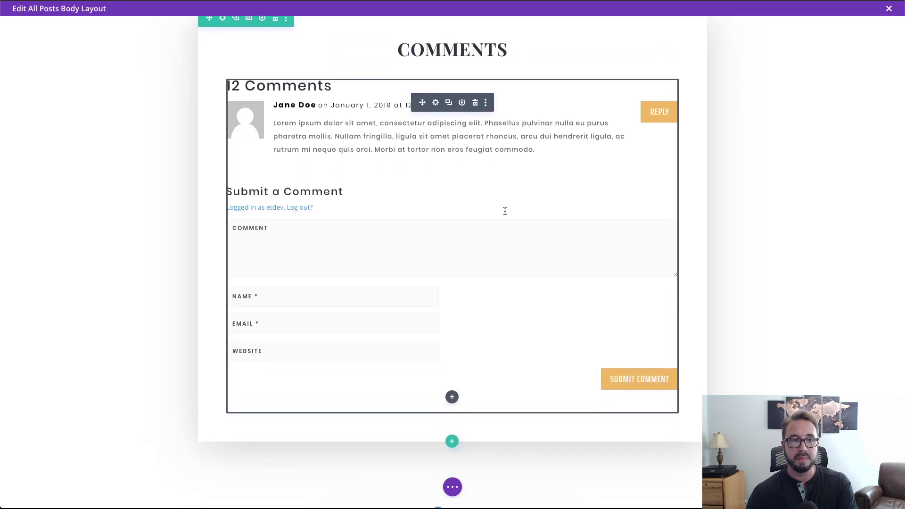
scroll(504, 210, "up", 1)
scroll(331, 127, "down", 5)
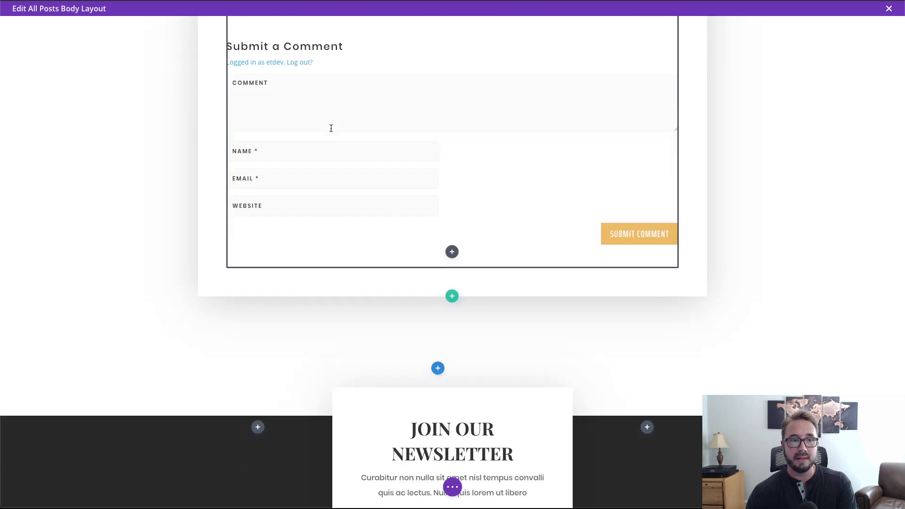
- Insert a one-column row directly beneath the comments row in the comments section
left_click(453, 257)
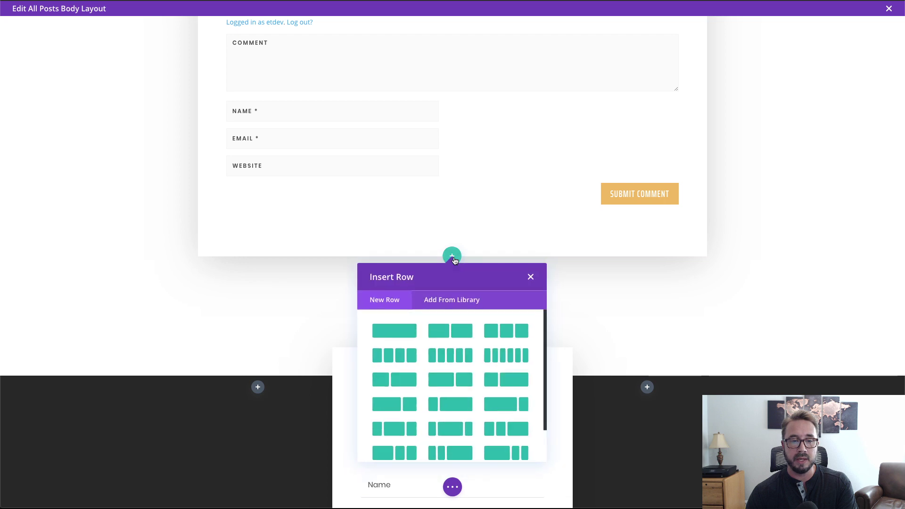
left_click(409, 337)
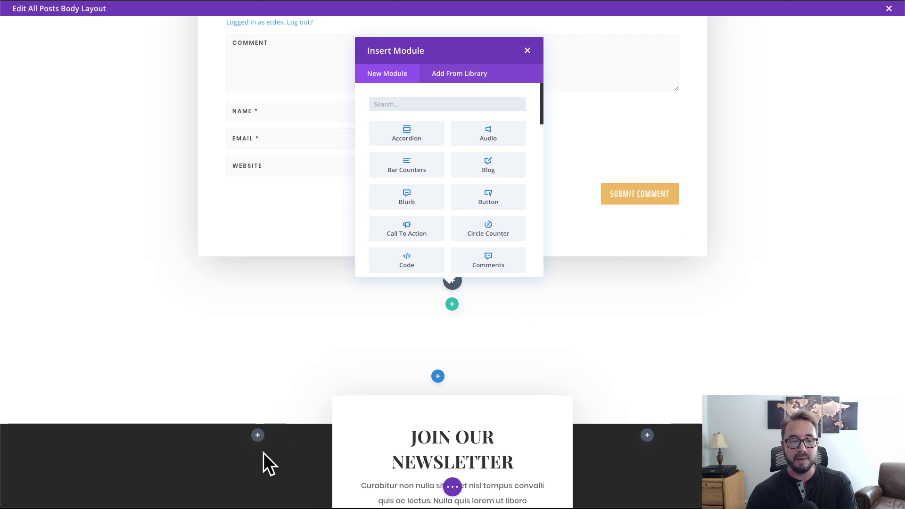
scroll(221, 455, "down", 2)
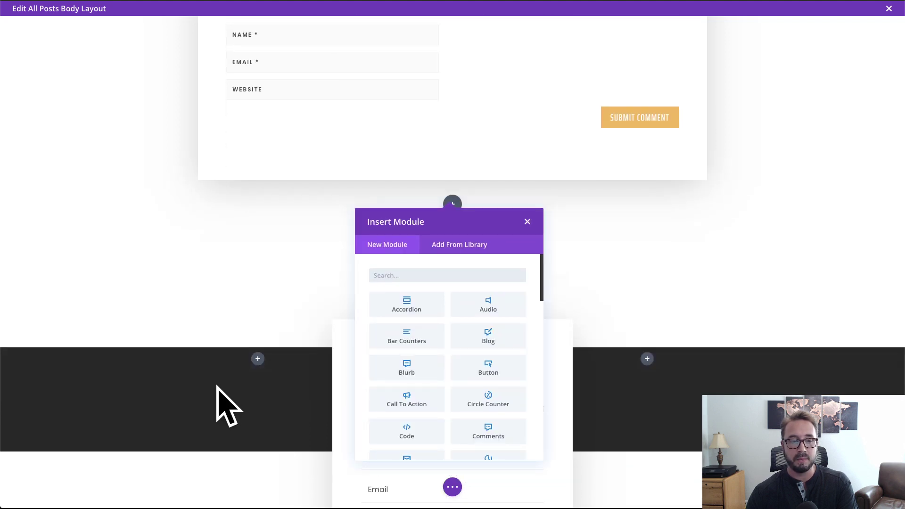
left_click(528, 222)
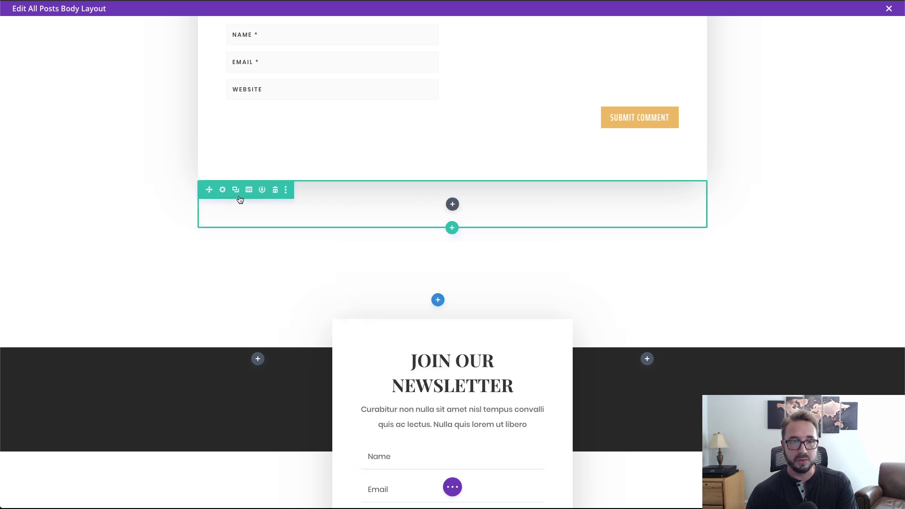
left_click(223, 190)
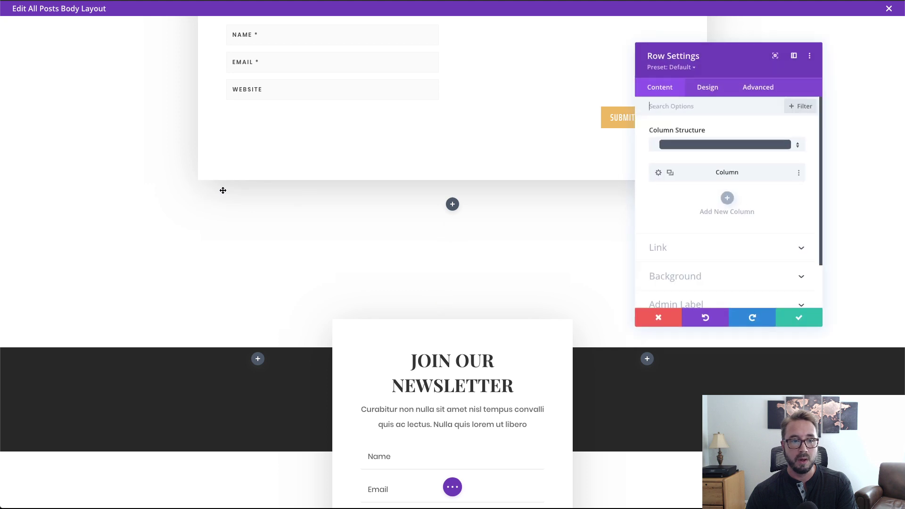
left_click(685, 278)
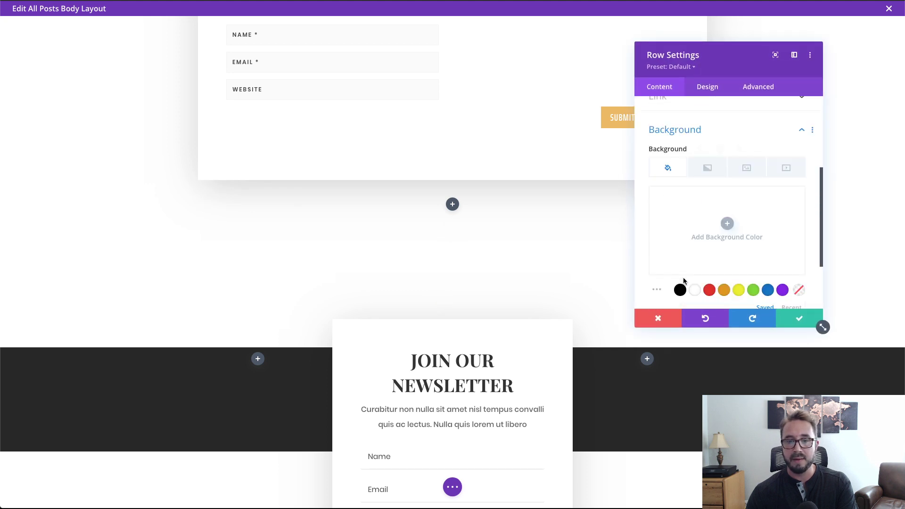
scroll(791, 292, "down", 1)
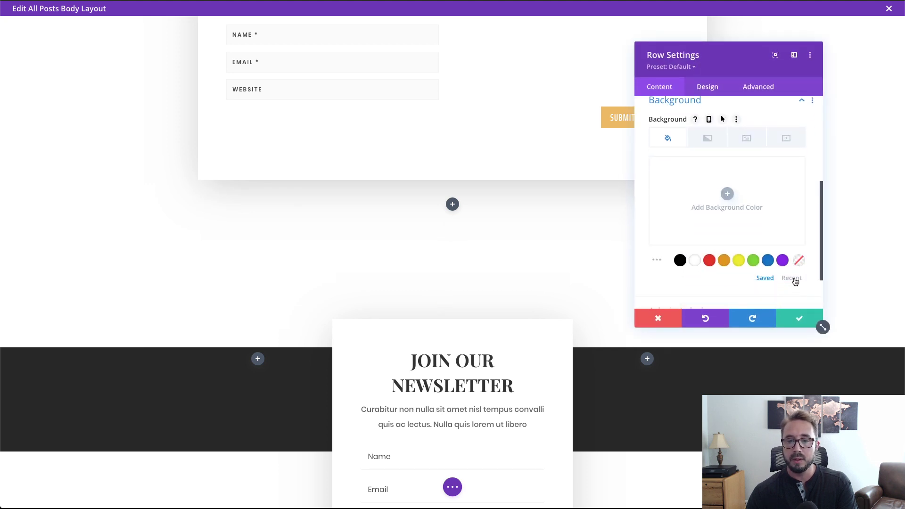
left_click(794, 279)
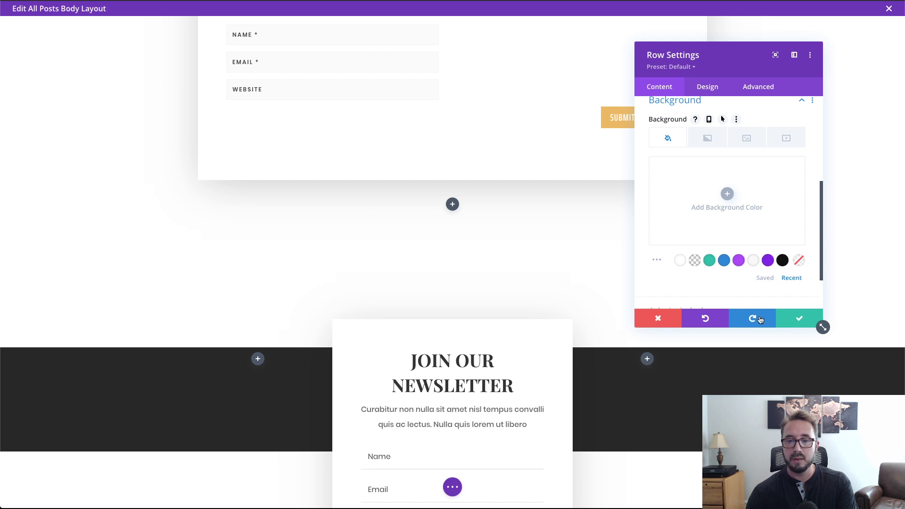
left_click(799, 319)
- Copy the background color code from the dark newsletter section's settings
mouse_move(123, 386)
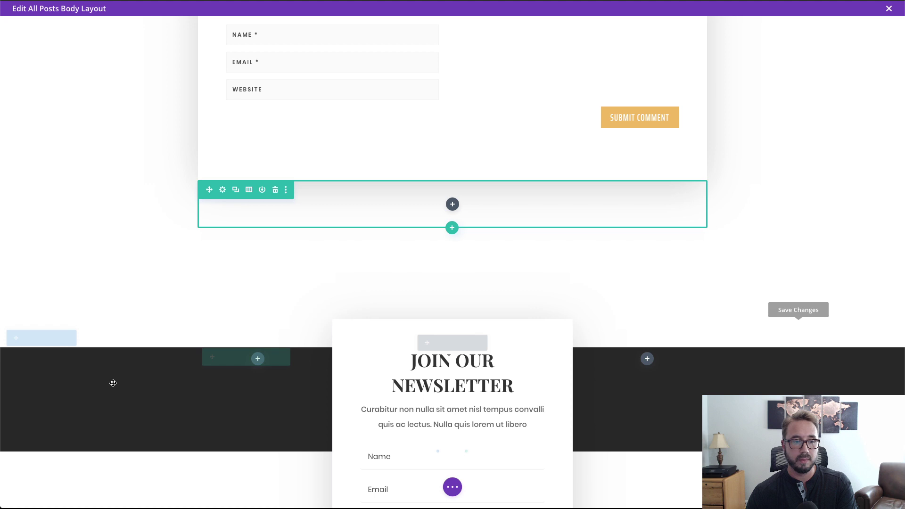
left_click(24, 338)
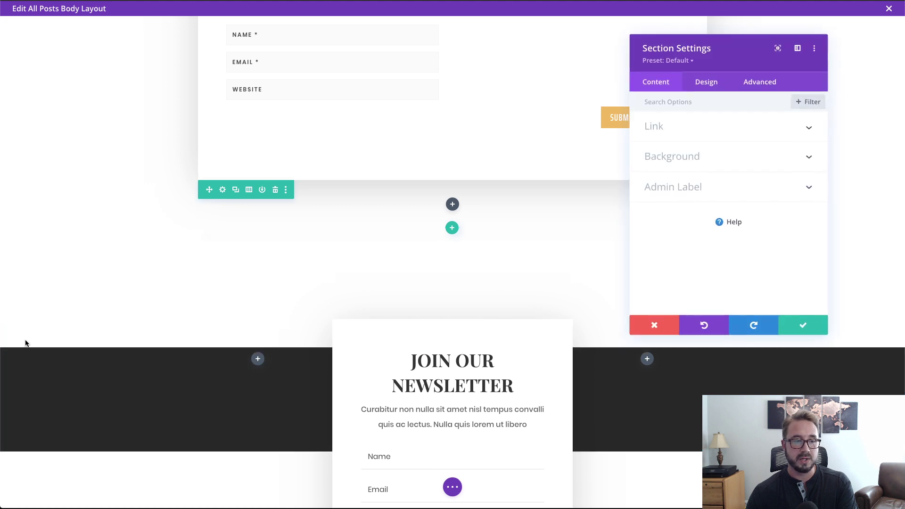
left_click(745, 167)
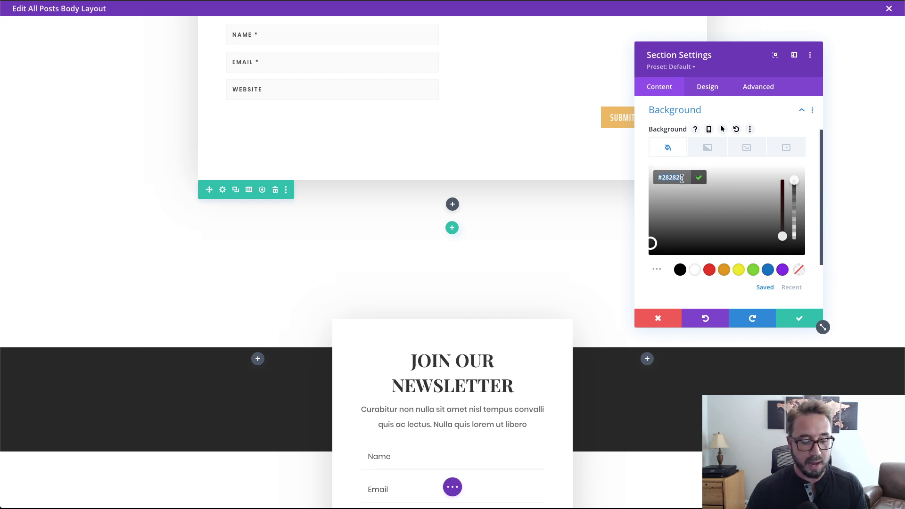
left_click(794, 319)
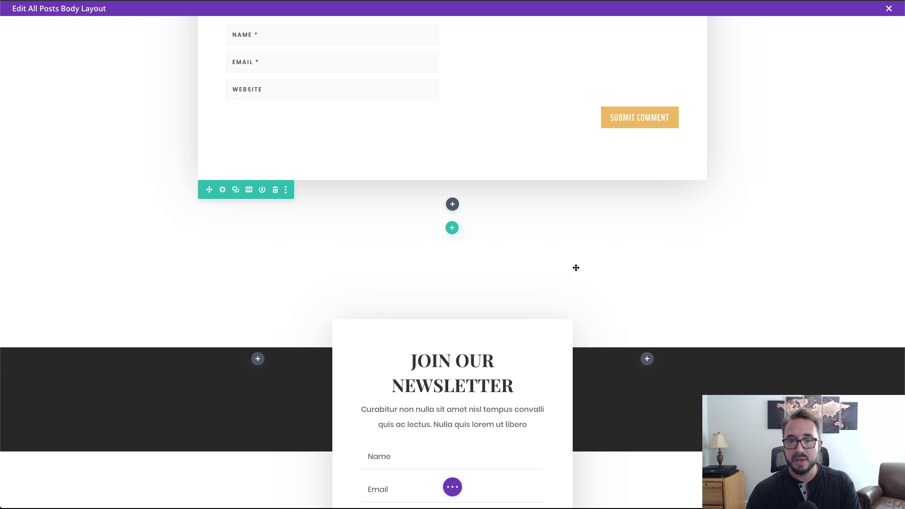
- Set the background color of the new row beneath the comments to #282828
left_click(223, 191)
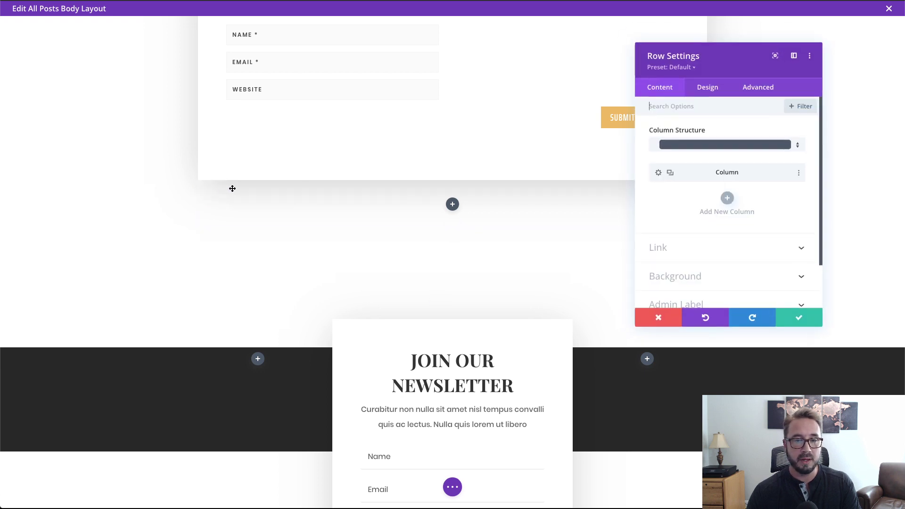
left_click(692, 276)
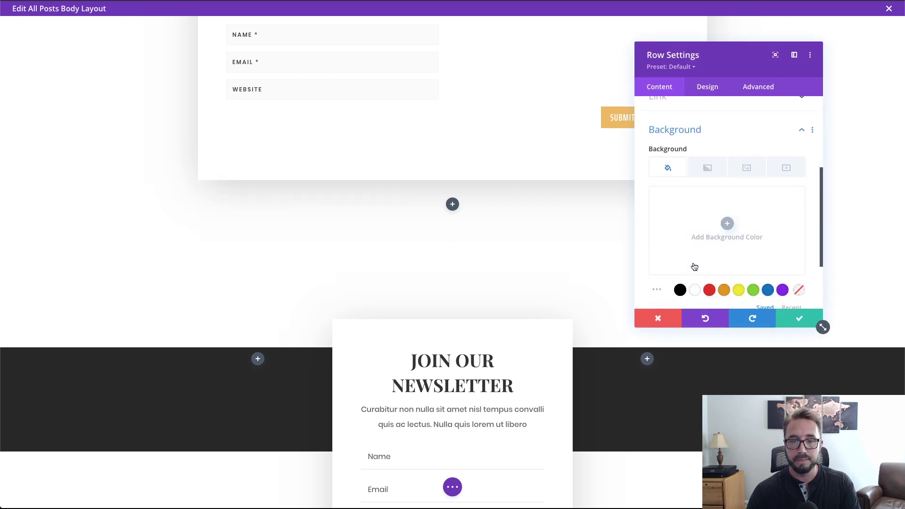
left_click(728, 224)
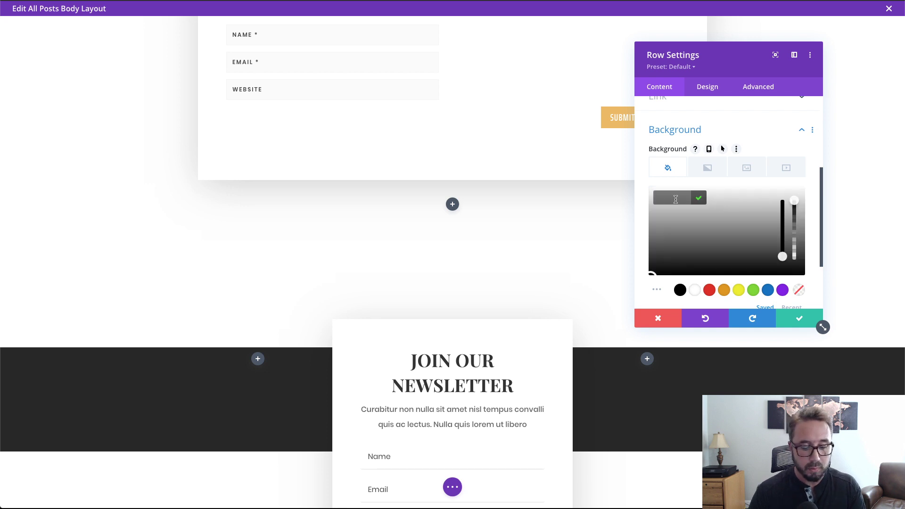
type("#282828")
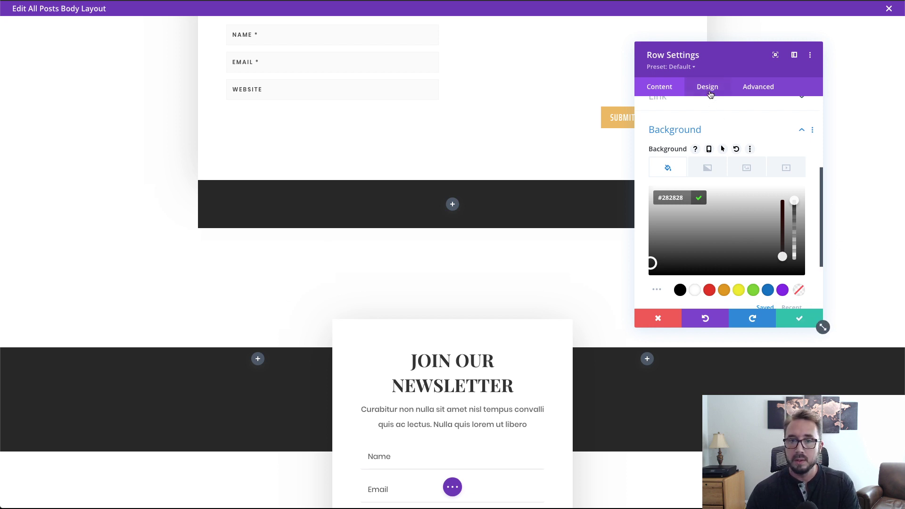
- Stretch the new row across the page by setting its width and max width to 100%
left_click(712, 90)
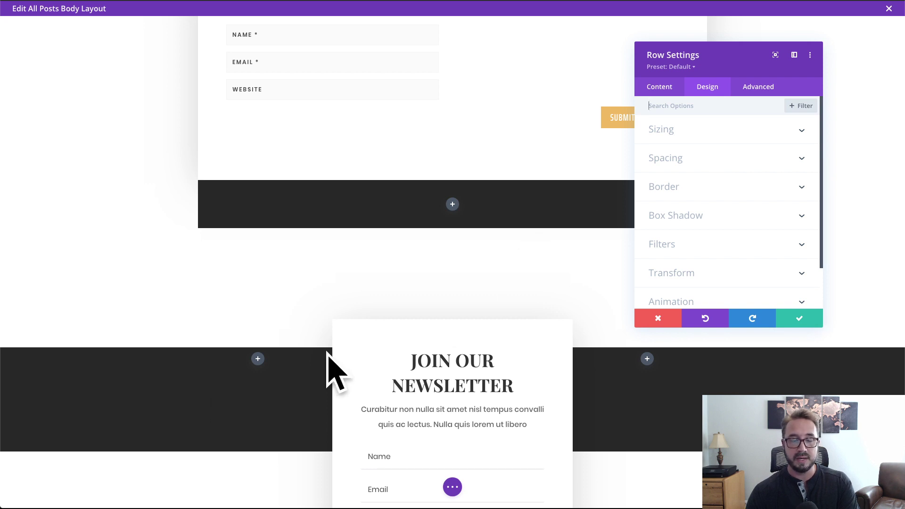
left_click(709, 136)
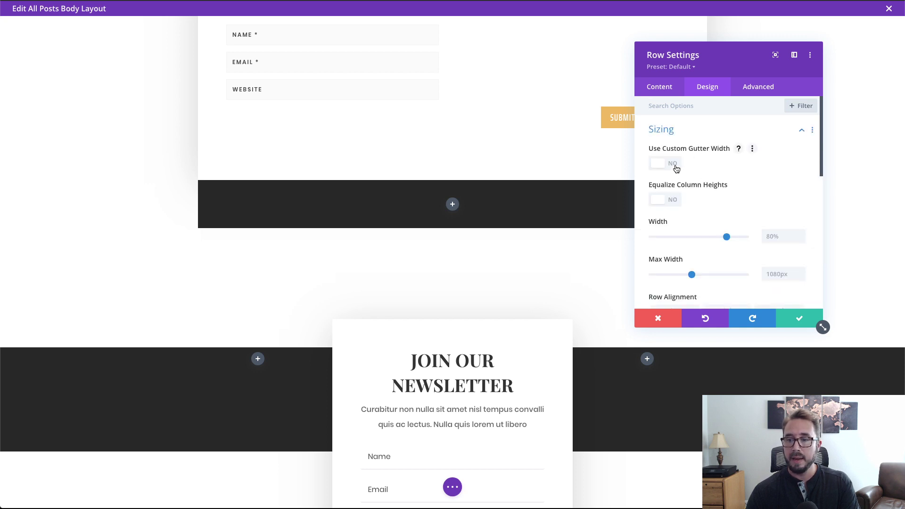
left_click(678, 200)
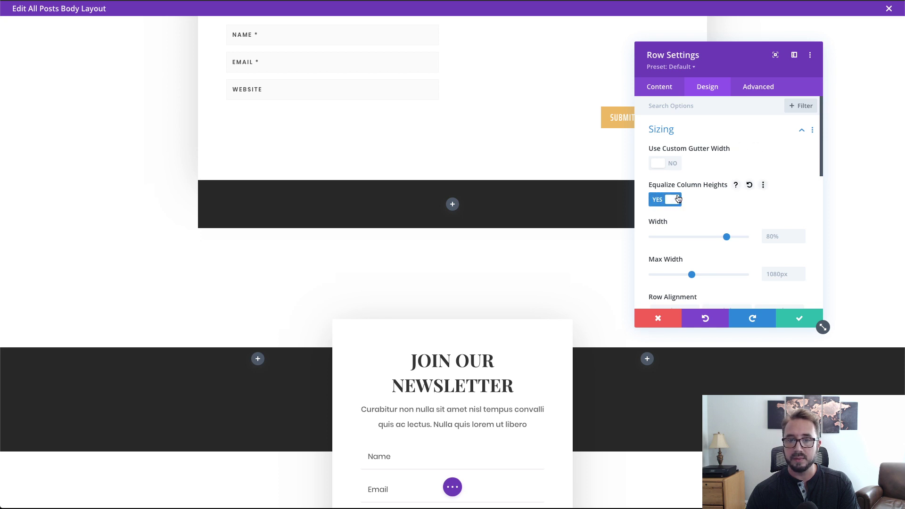
left_click(678, 200)
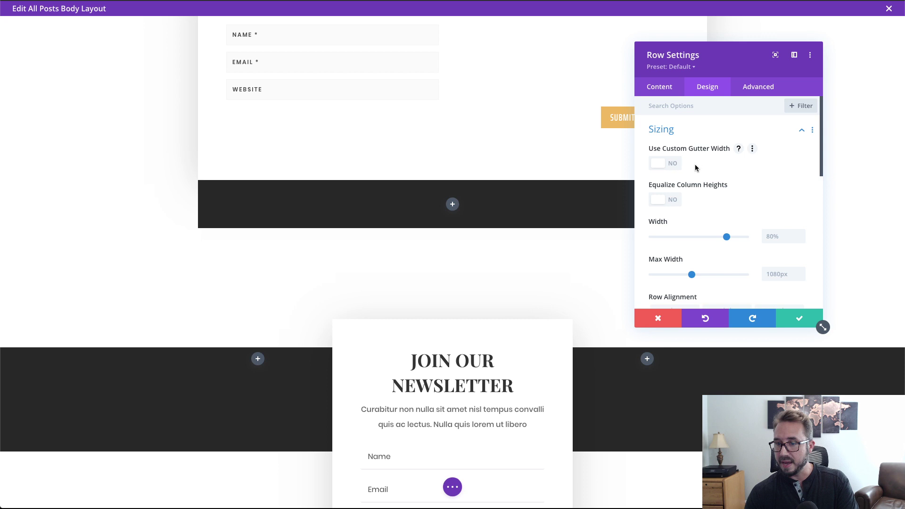
scroll(785, 213, "down", 3)
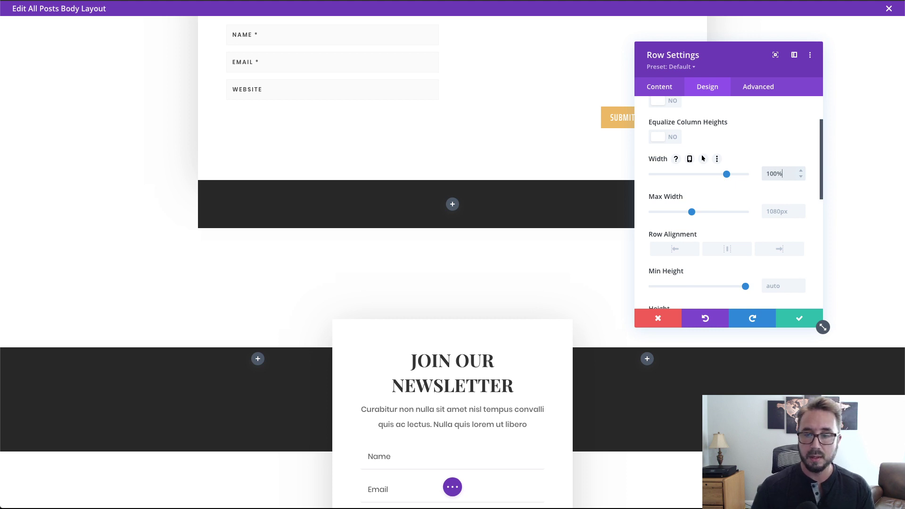
left_click(784, 210)
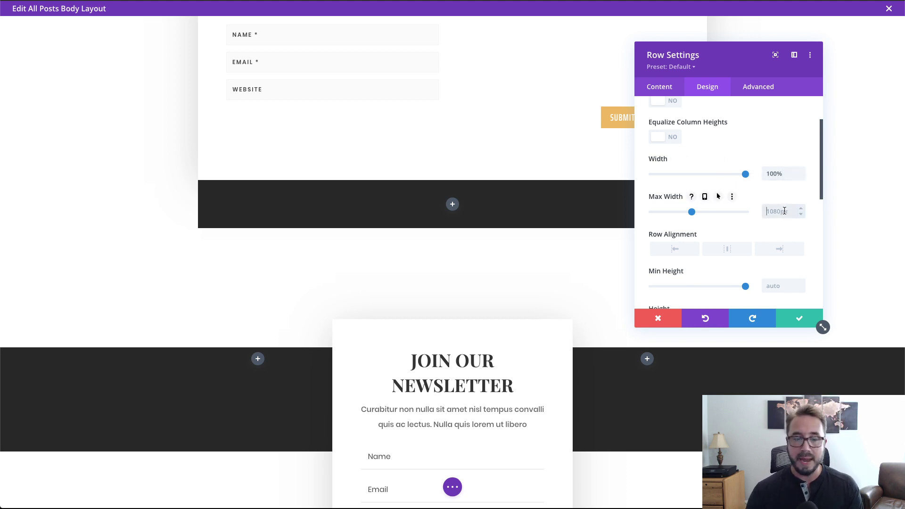
type("100%")
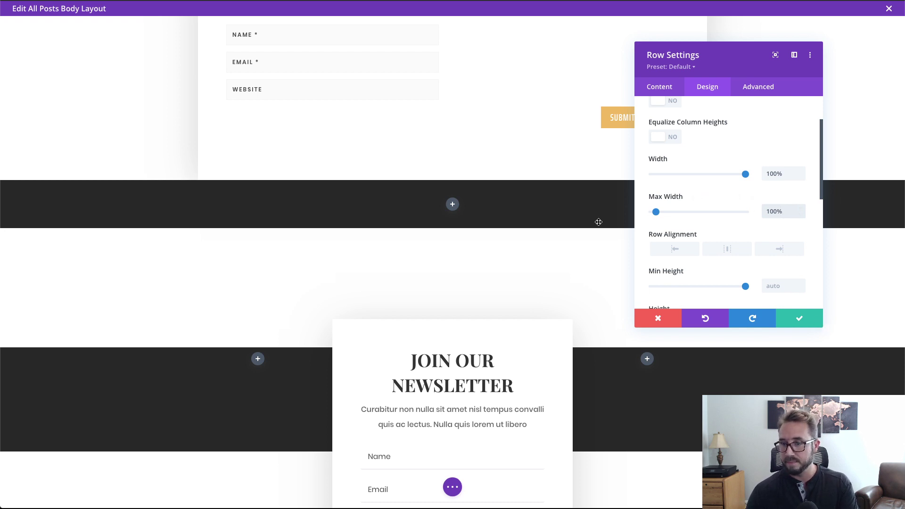
- Set the new row's top margin to 15vw to separate it from the comments row
scroll(694, 256, "down", 2)
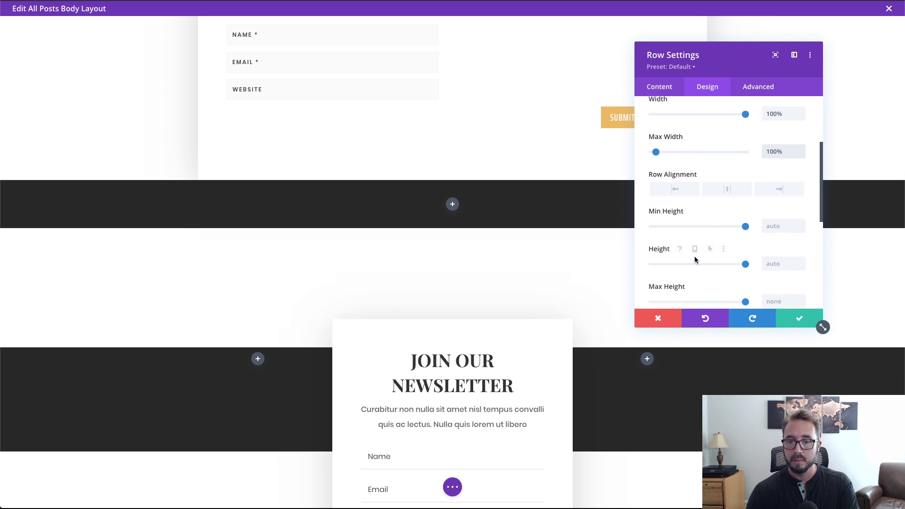
scroll(695, 256, "up", 3)
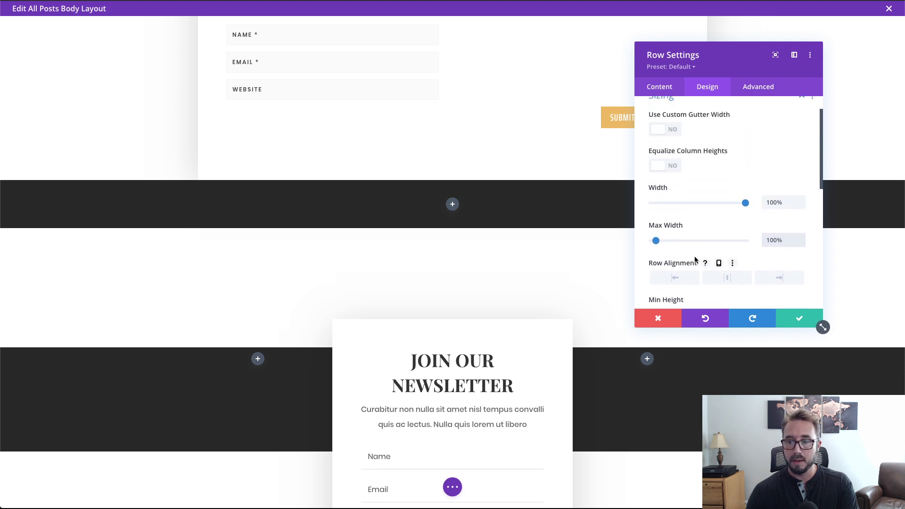
scroll(695, 259, "down", 5)
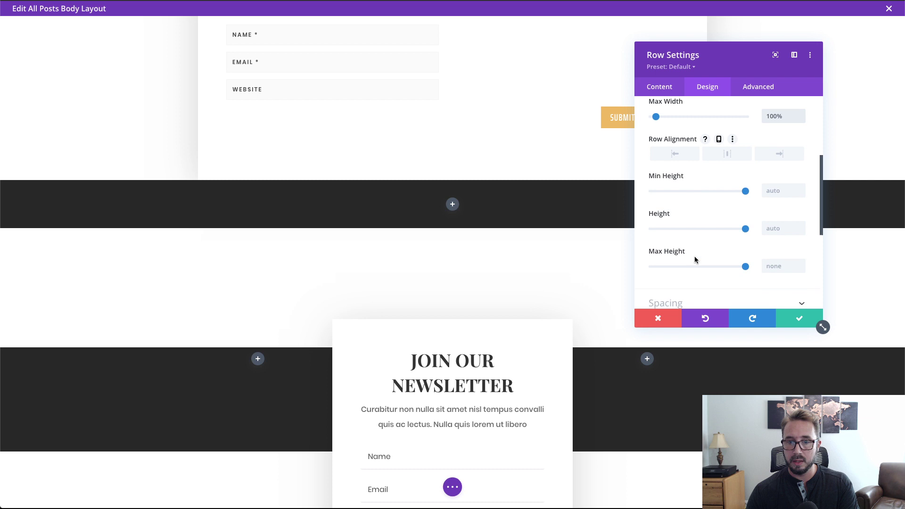
left_click(696, 260)
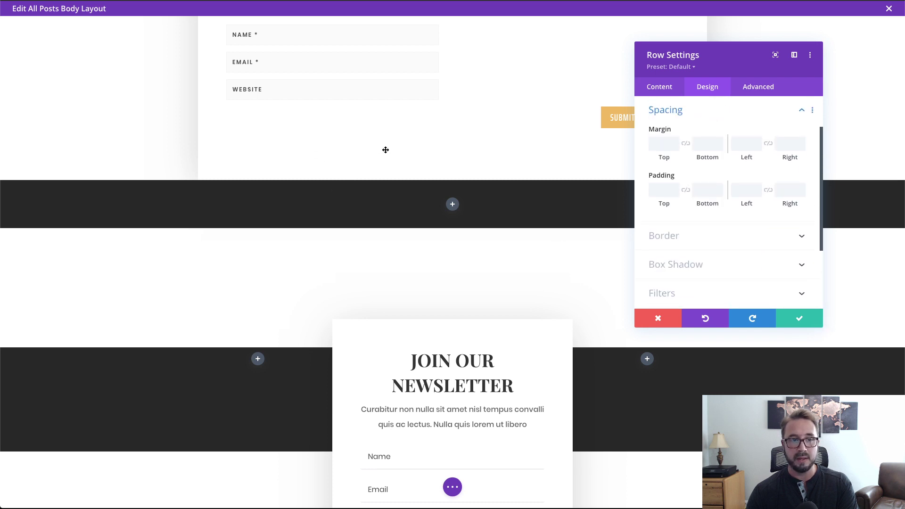
scroll(396, 149, "up", 2)
scroll(390, 156, "down", 1)
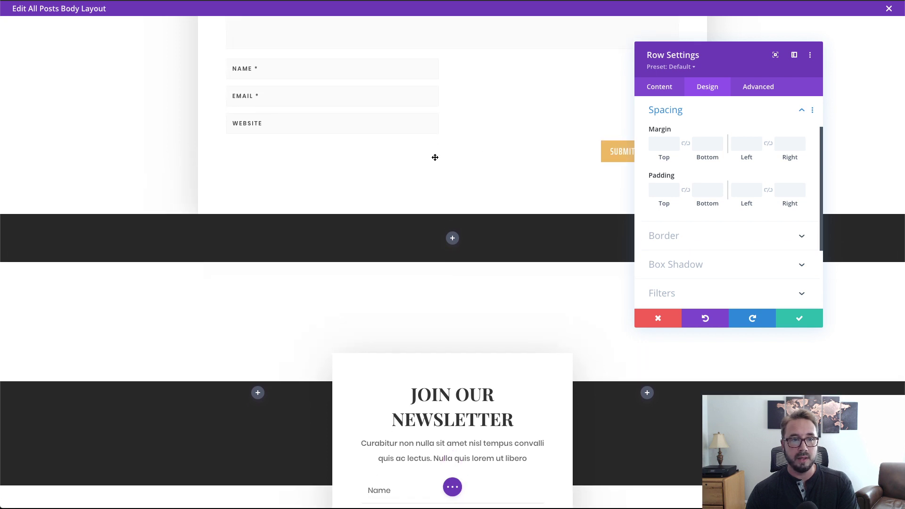
scroll(435, 157, "up", 2)
scroll(434, 157, "down", 1)
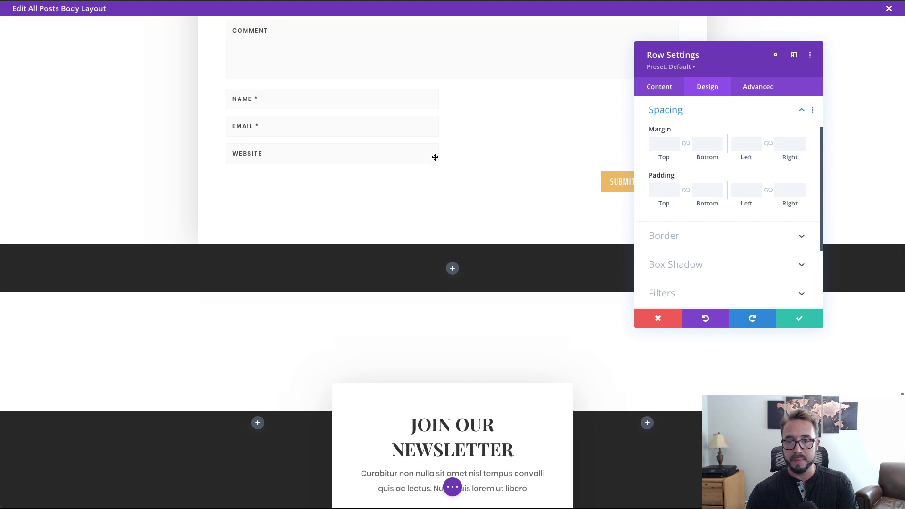
left_click(654, 145)
type("15vw")
key("BackSpace")
key("BackSpace")
key("BackSpace")
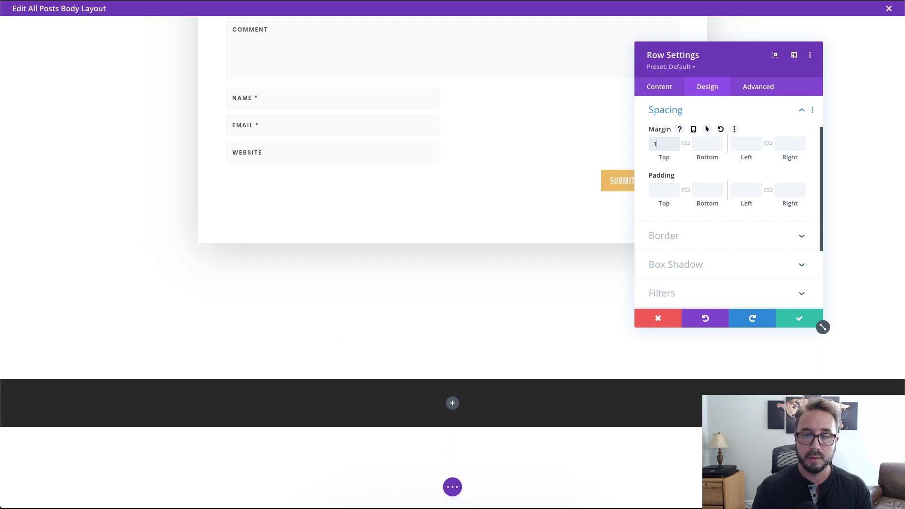
type("p")
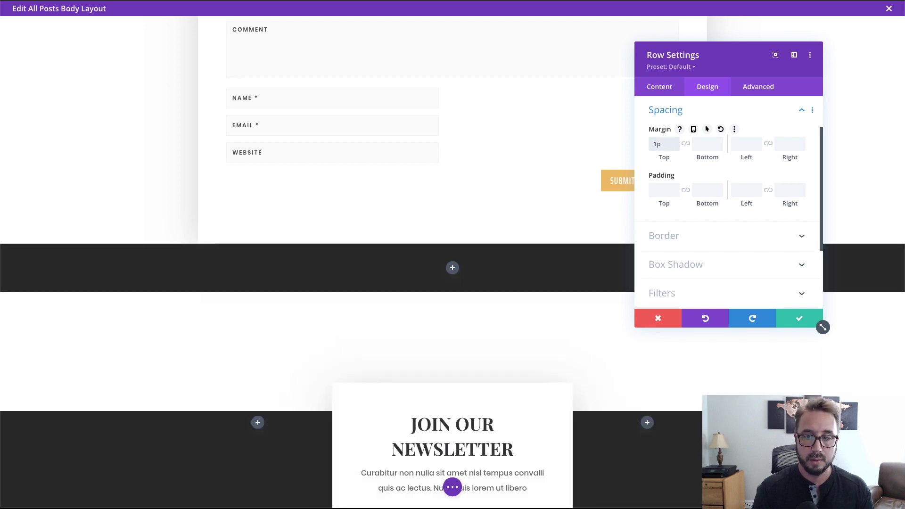
type("x51")
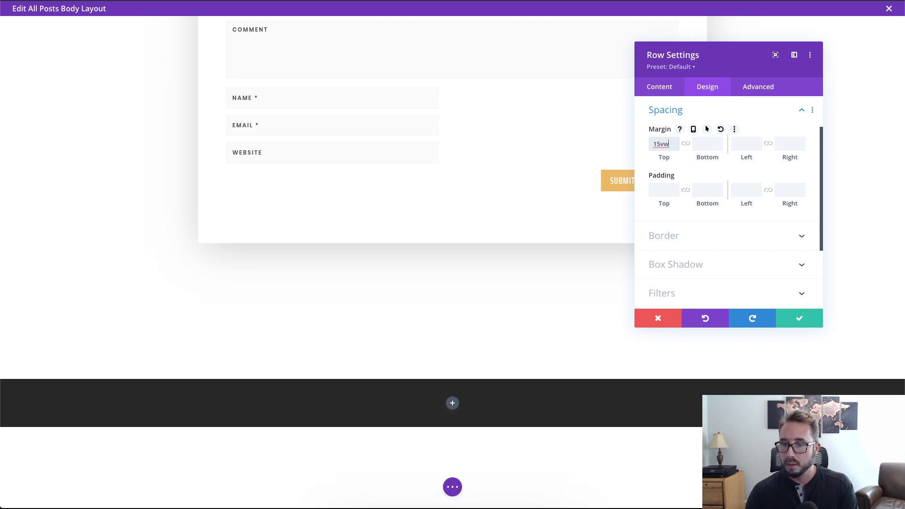
- Set the new row's top and bottom padding to 0px and save the row settings
scroll(719, 265, "down", 2)
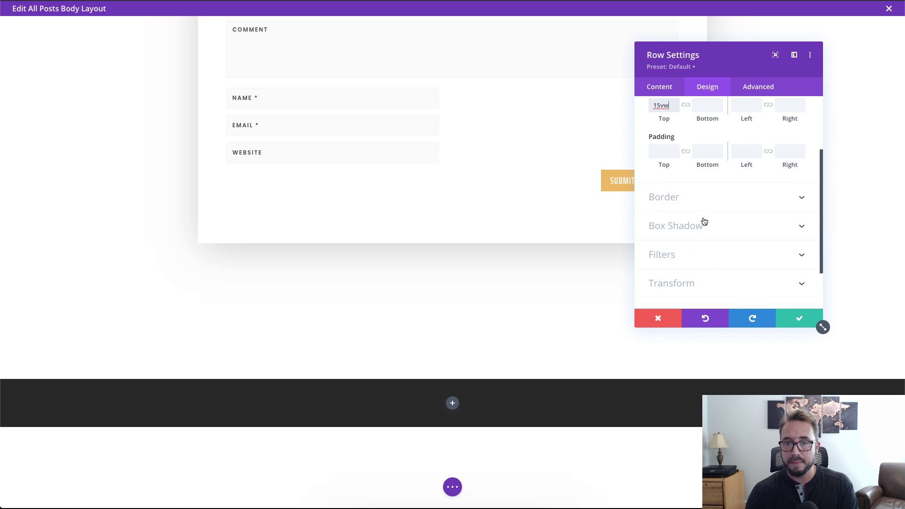
scroll(717, 263, "up", 1)
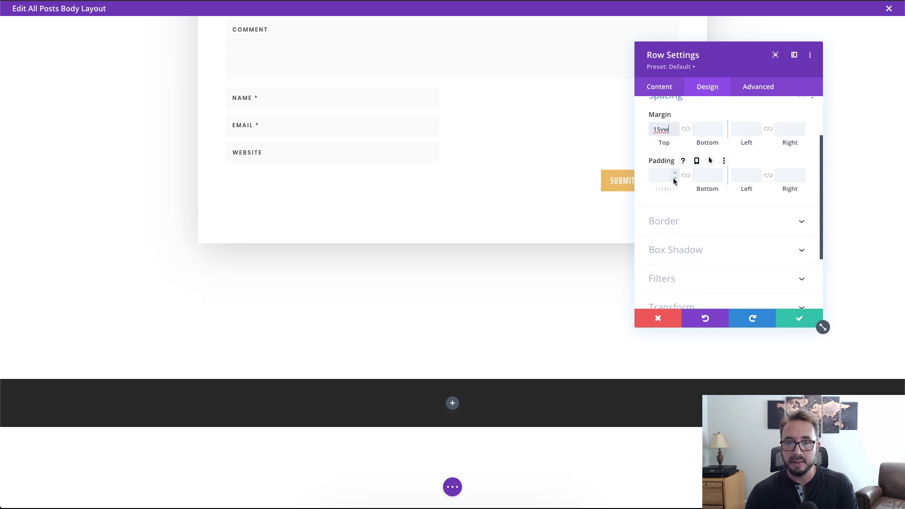
left_click(673, 177)
left_click(717, 178)
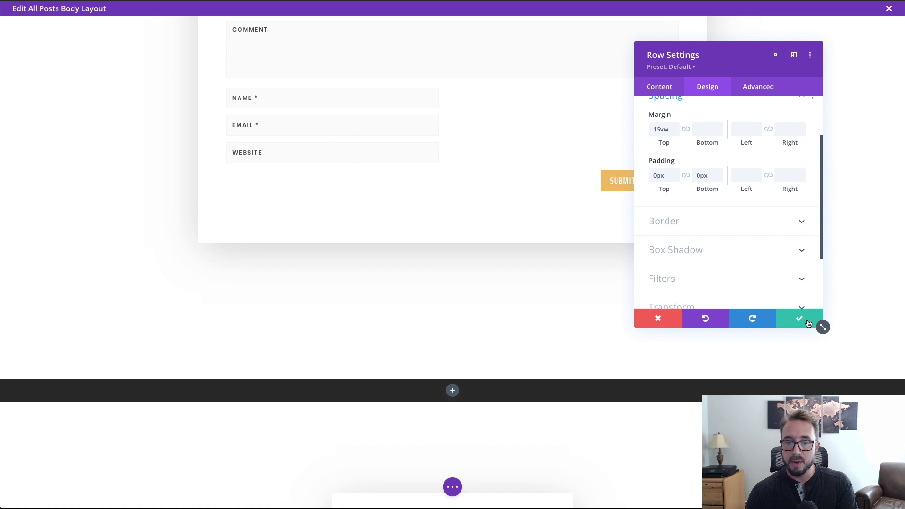
left_click(808, 323)
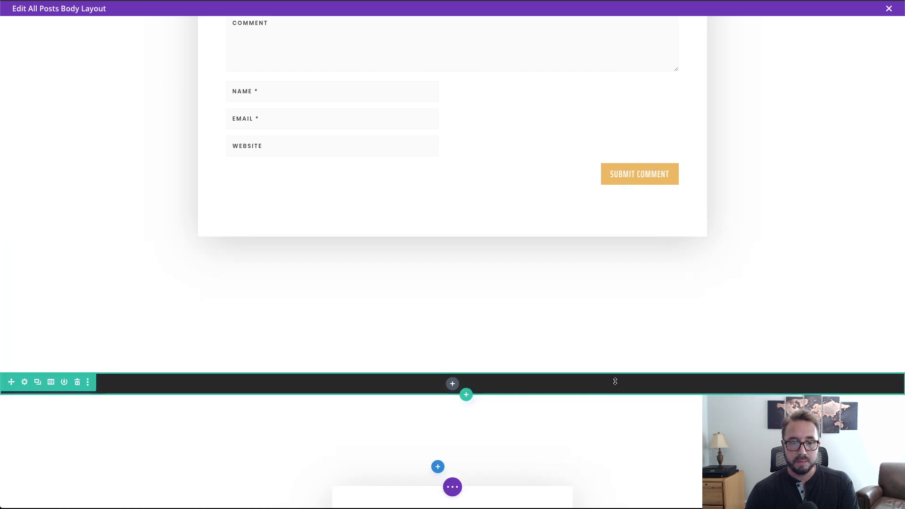
scroll(615, 381, "down", 3)
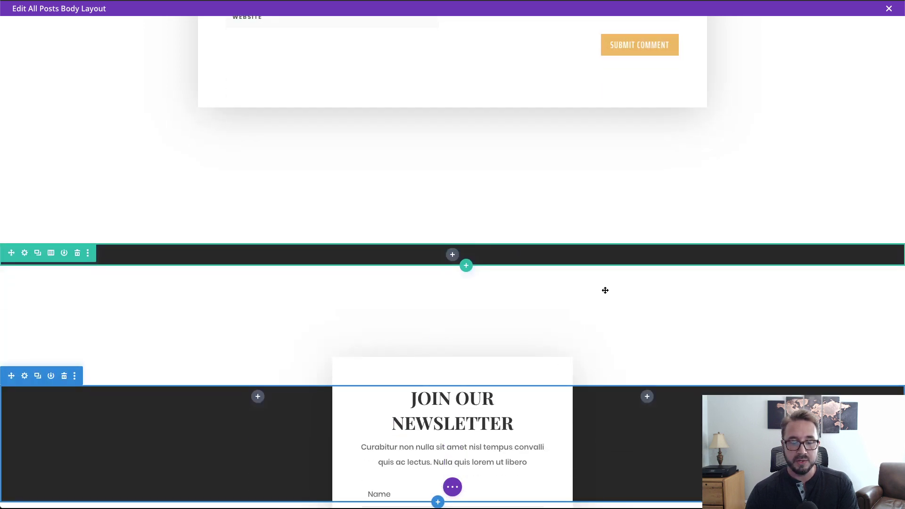
scroll(613, 295, "down", 3)
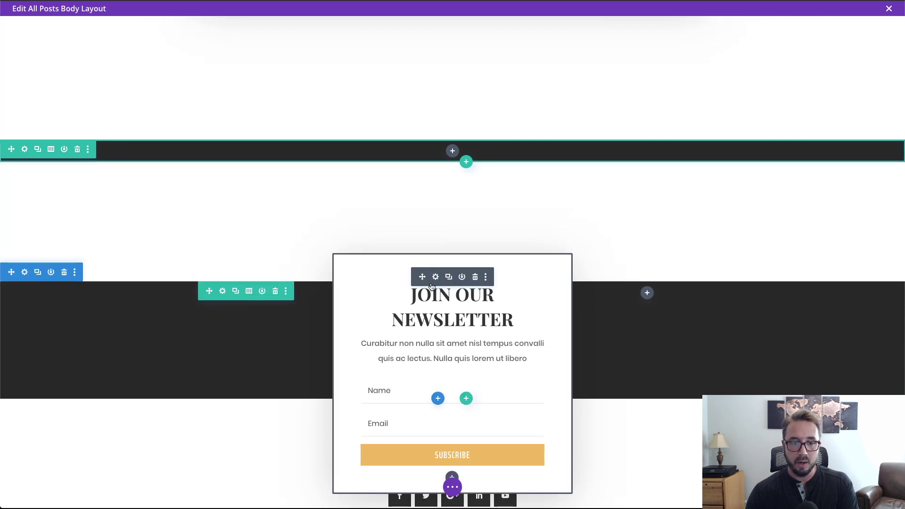
- Move the newsletter opt-in module into the dark full-width row beneath the comments and delete the leftover section it came from
left_click_drag(428, 270, 504, 164)
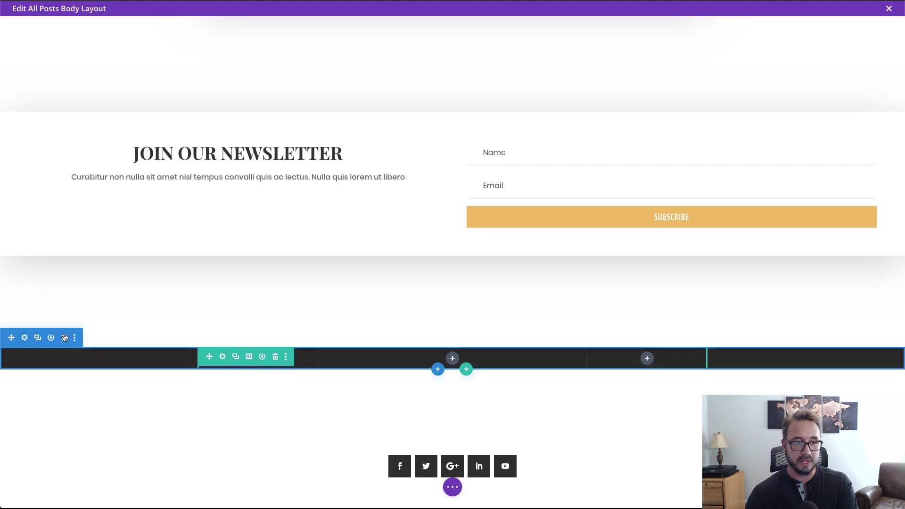
left_click(64, 339)
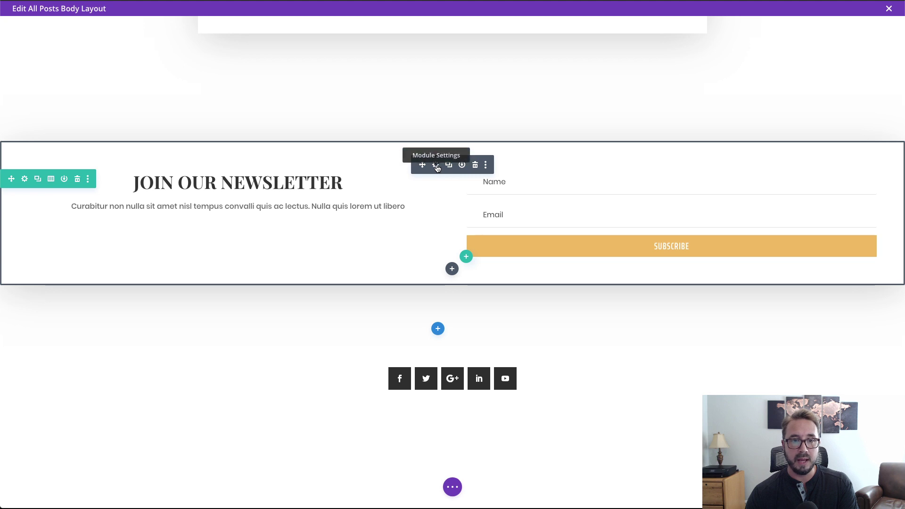
- Set the email opt-in's sticky position to Stick to Bottom, with Section as its top sticky limit
left_click(436, 165)
left_click_drag(754, 55, 795, 43)
left_click(798, 76)
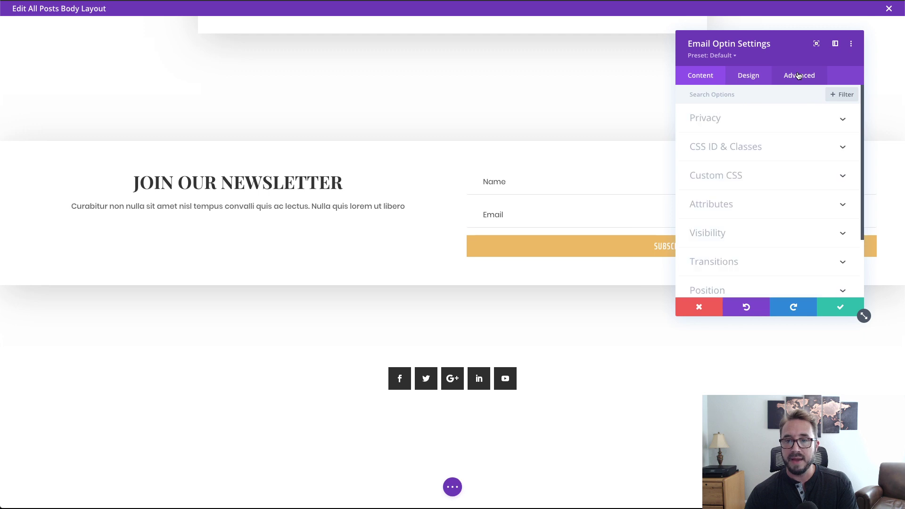
scroll(782, 200, "down", 1)
scroll(783, 201, "down", 1)
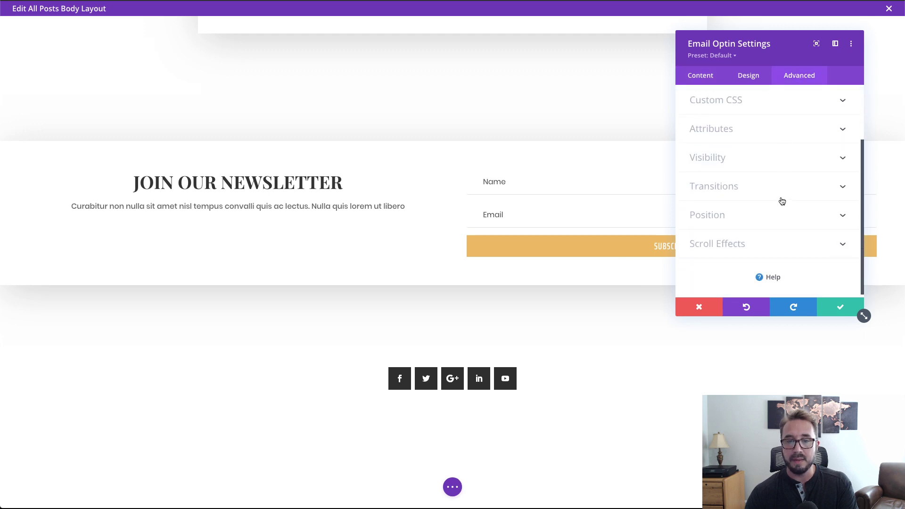
left_click(782, 246)
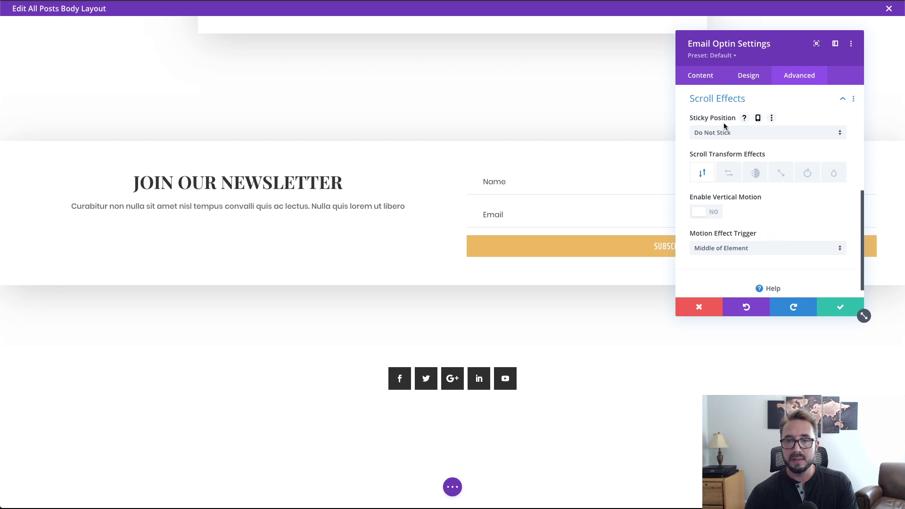
left_click(727, 136)
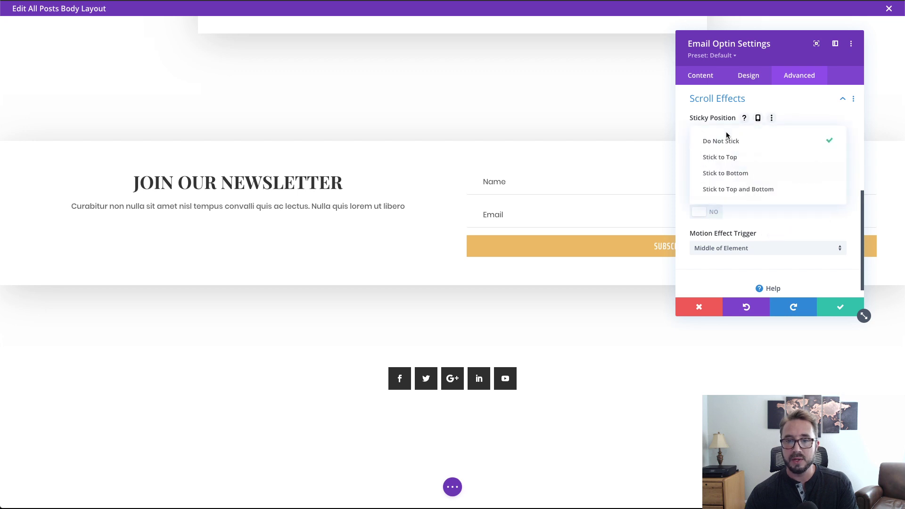
left_click(762, 173)
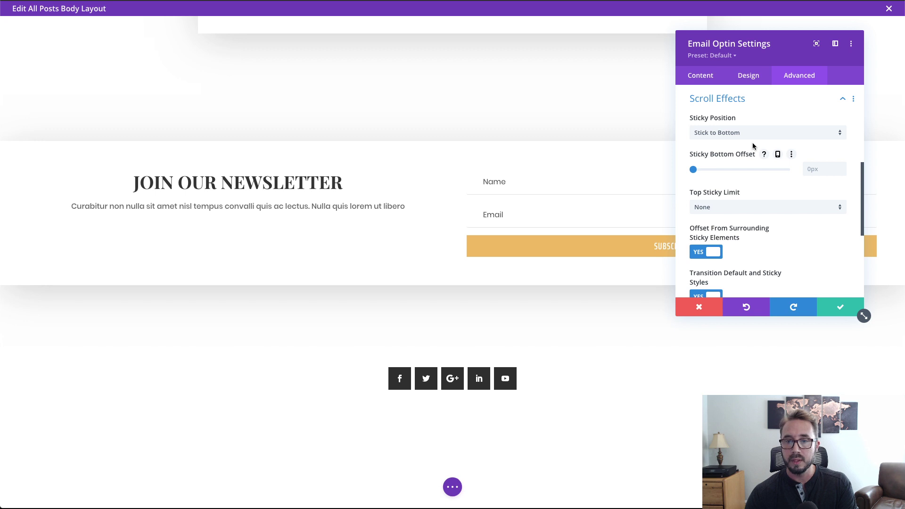
left_click(739, 208)
left_click(745, 249)
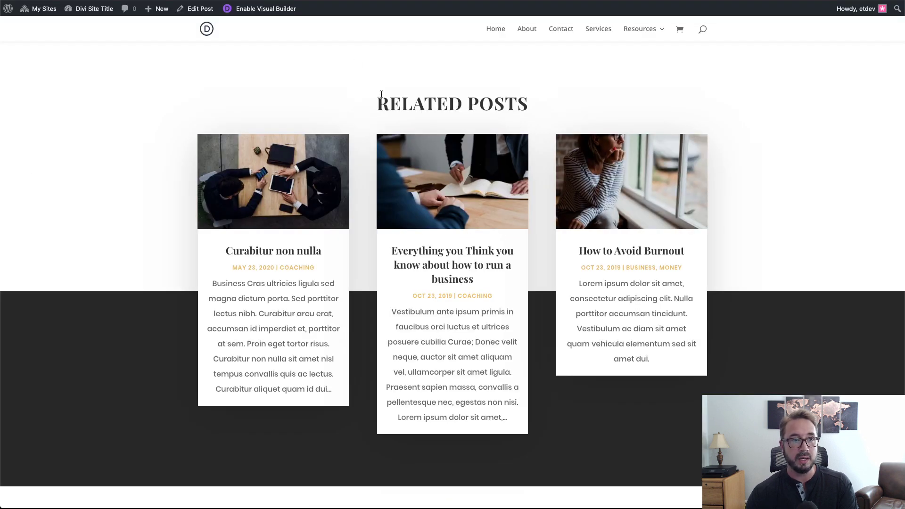
- Examine on the live post how the newsletter opt-in sticks while passing the related posts and comments sections
scroll(403, 83, "down", 1)
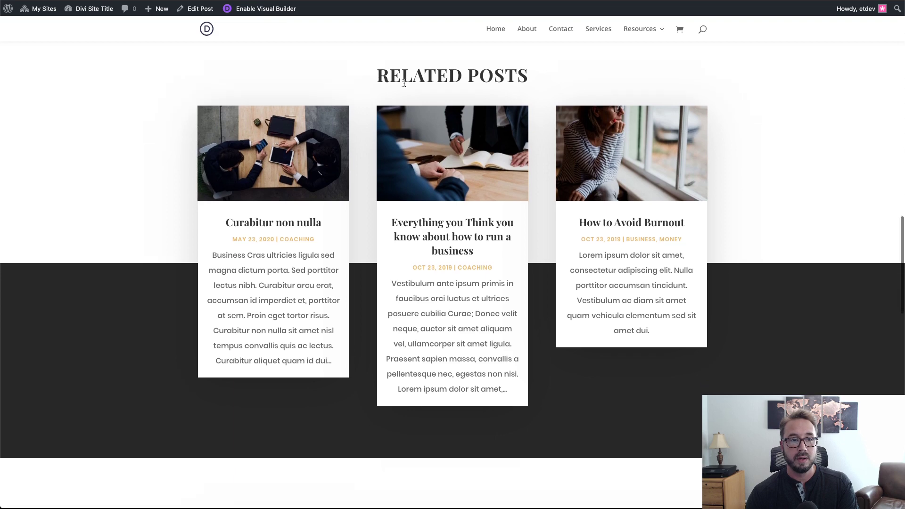
scroll(403, 83, "up", 1)
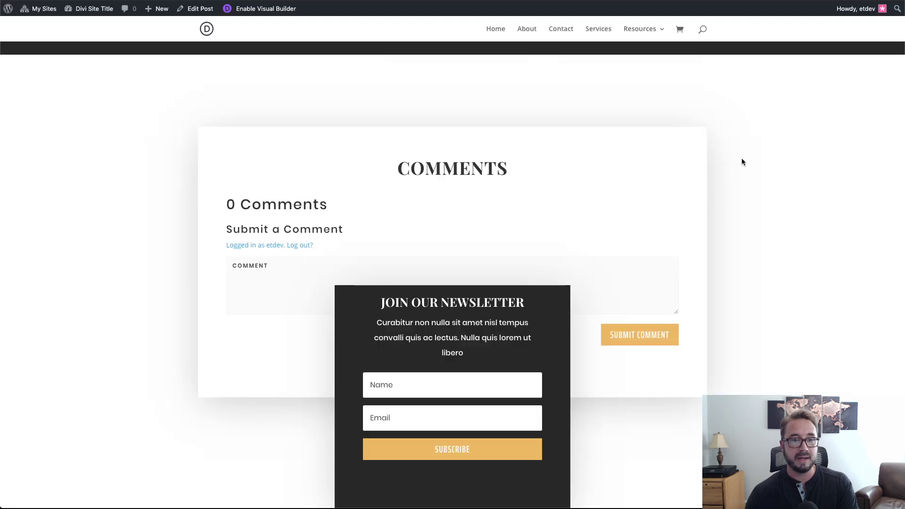
scroll(742, 160, "up", 4)
scroll(743, 161, "up", 7)
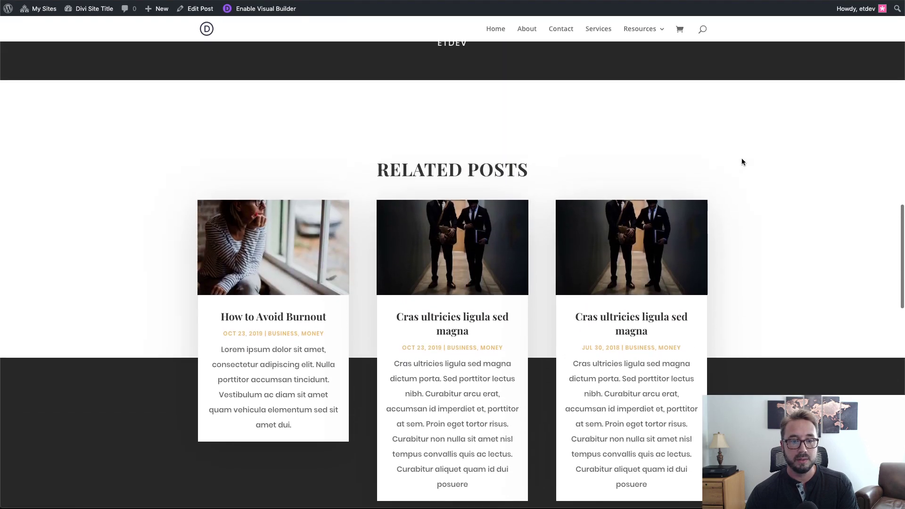
scroll(742, 158, "down", 1)
scroll(743, 162, "down", 4)
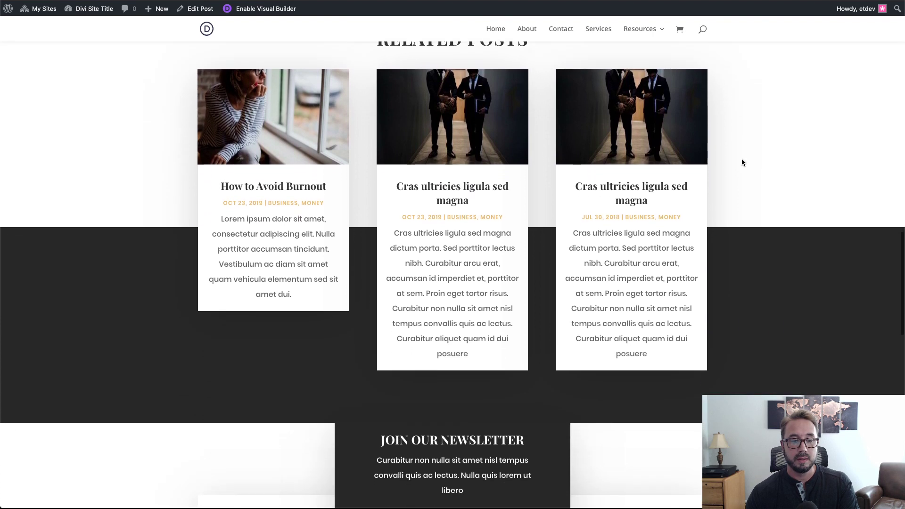
scroll(690, 291, "down", 2)
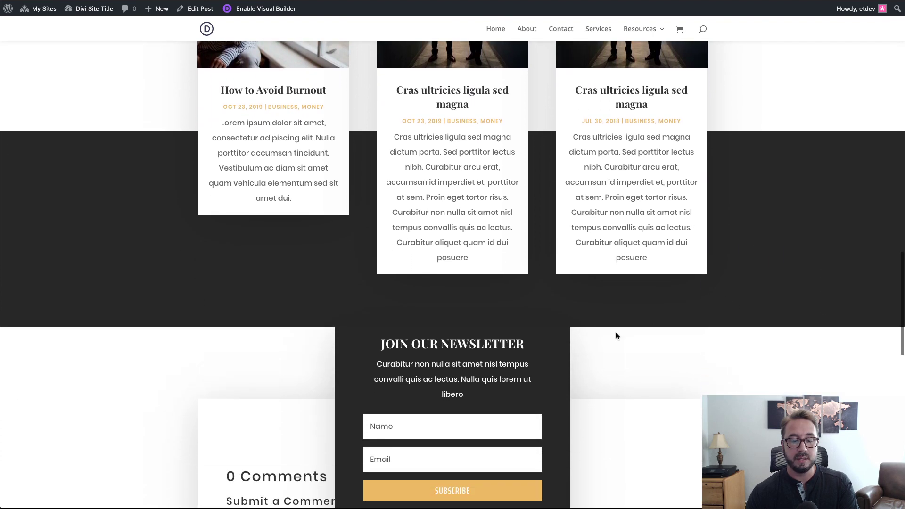
scroll(770, 337, "down", 2)
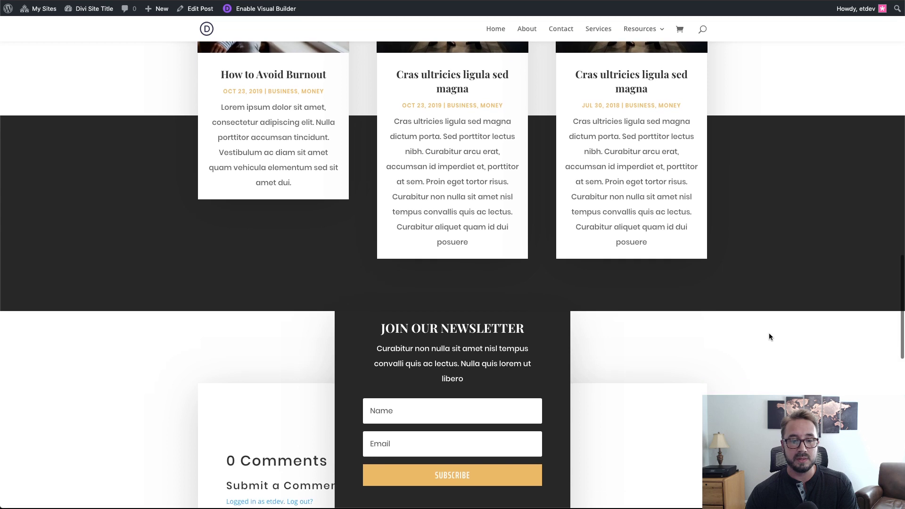
scroll(770, 336, "down", 4)
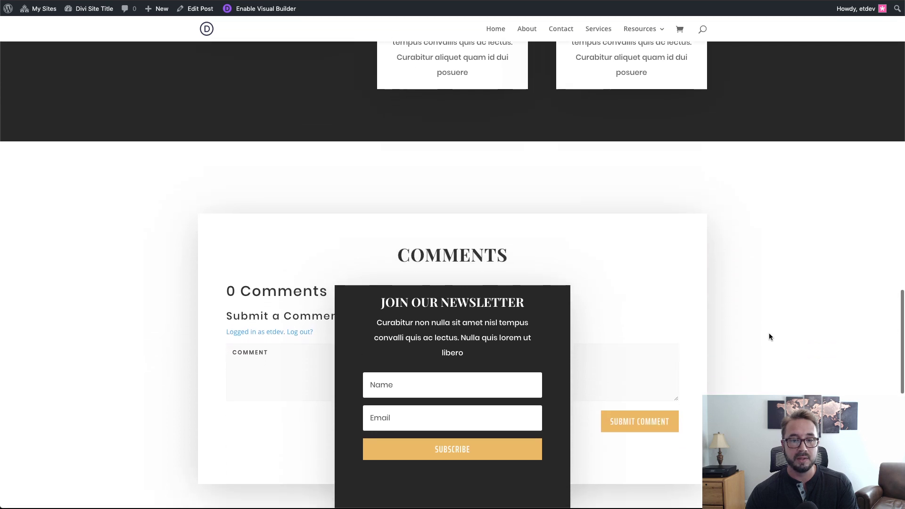
scroll(770, 337, "down", 5)
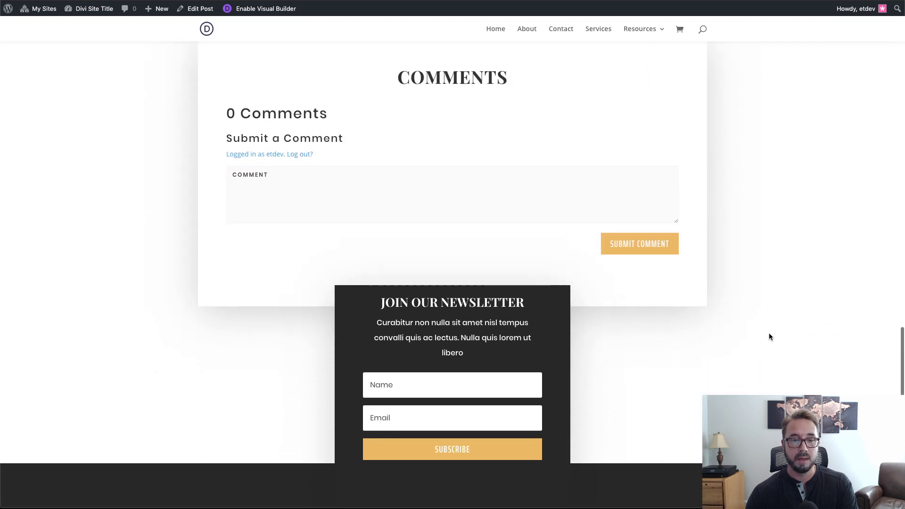
scroll(770, 337, "down", 3)
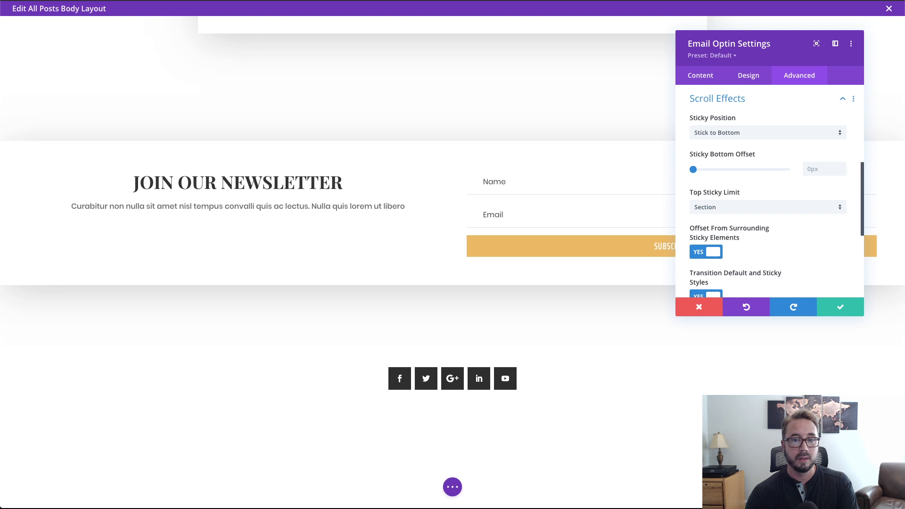
left_click(748, 208)
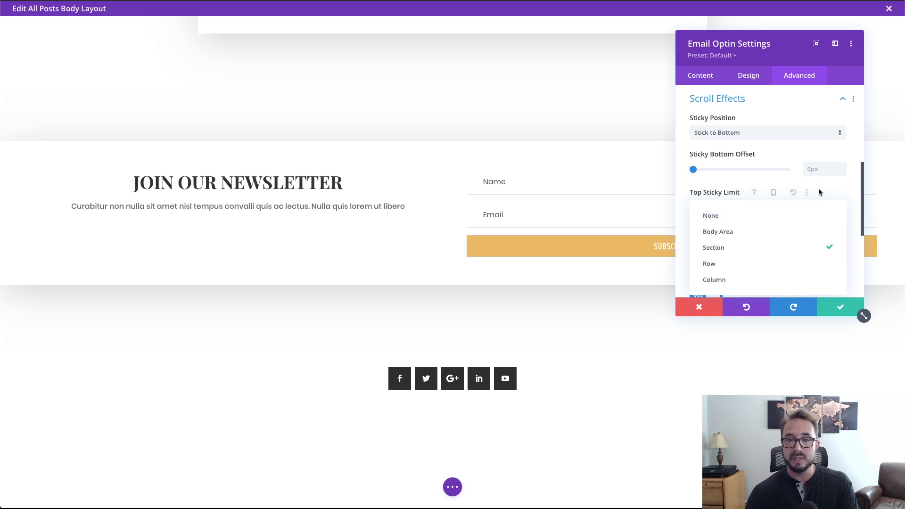
right_click(729, 192)
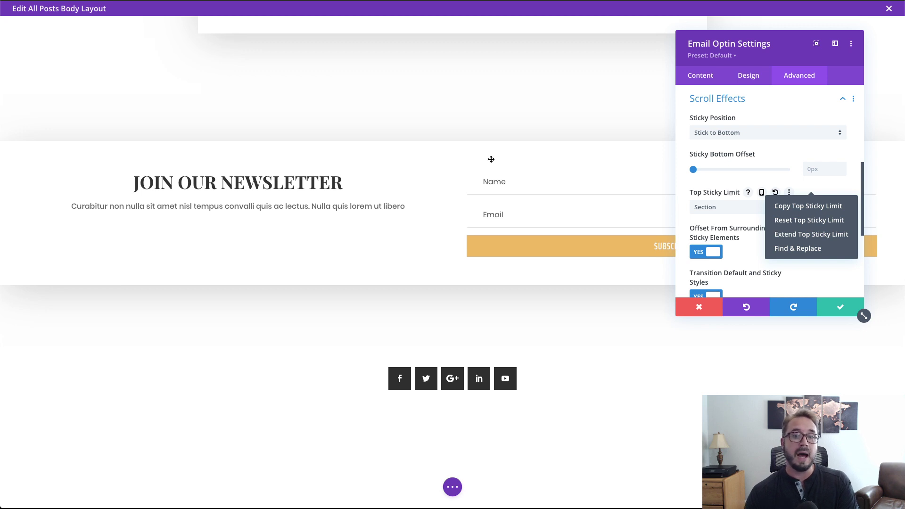
left_click(844, 185)
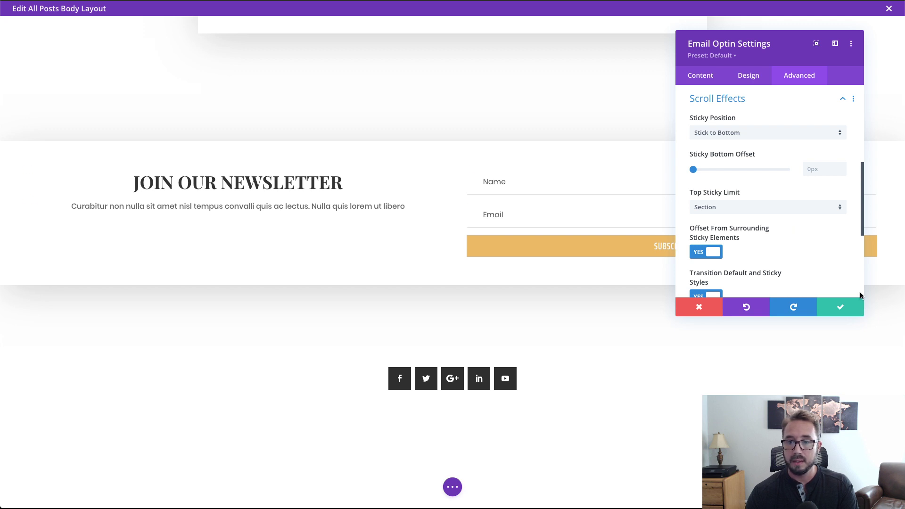
- Change the email opt-in's layout to Body On Top, Form On Bottom
scroll(802, 216, "up", 3)
left_click(750, 76)
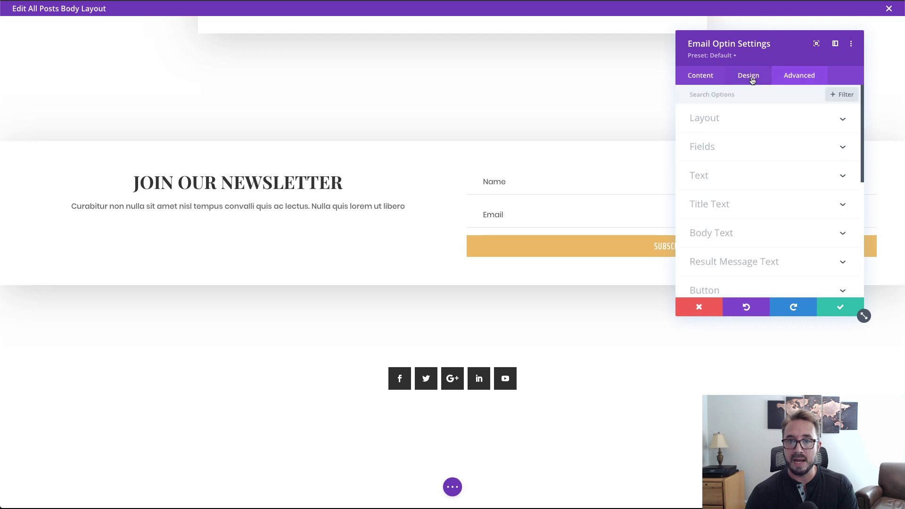
left_click(746, 120)
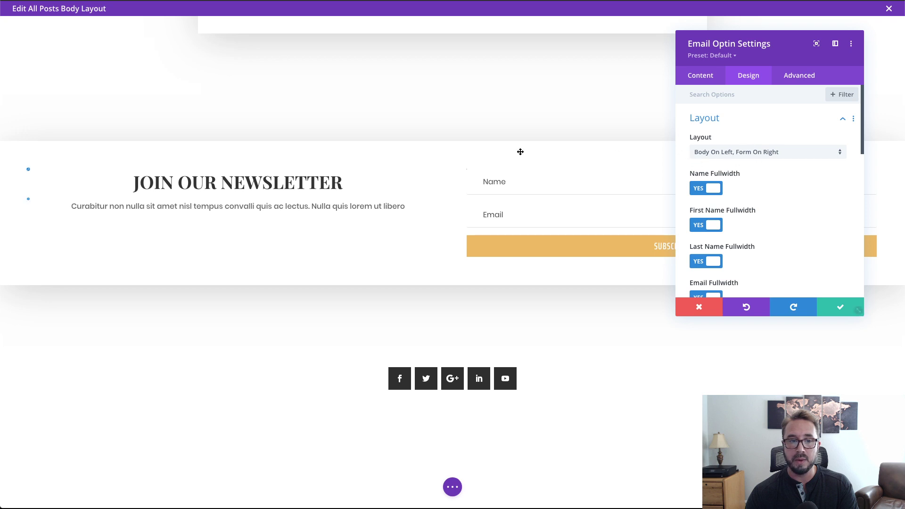
left_click(772, 151)
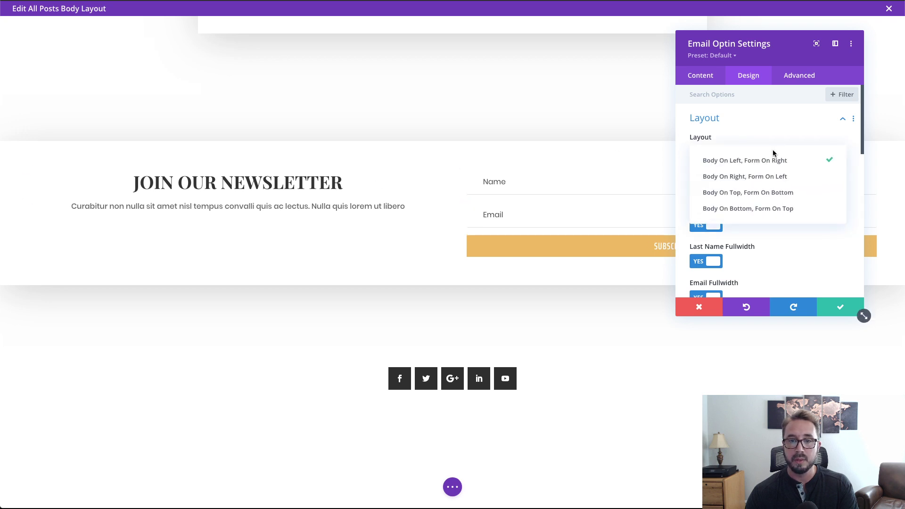
left_click(779, 193)
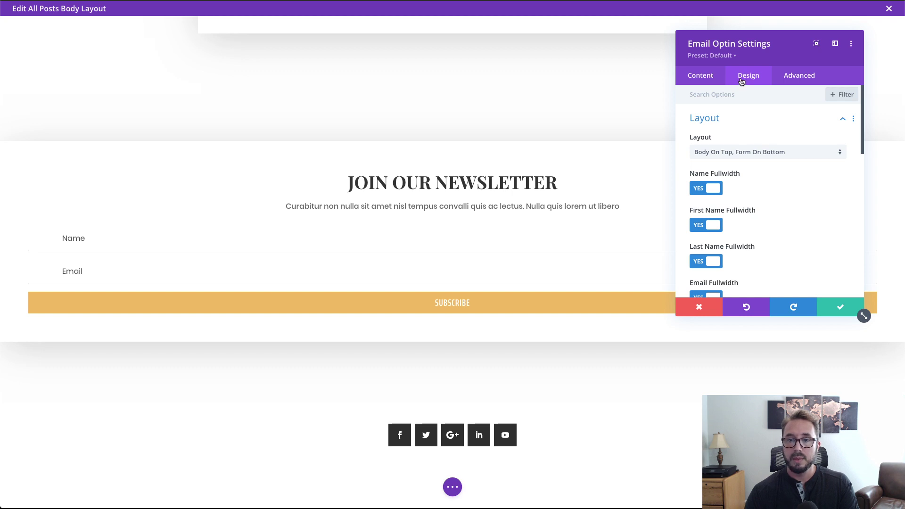
left_click(740, 123)
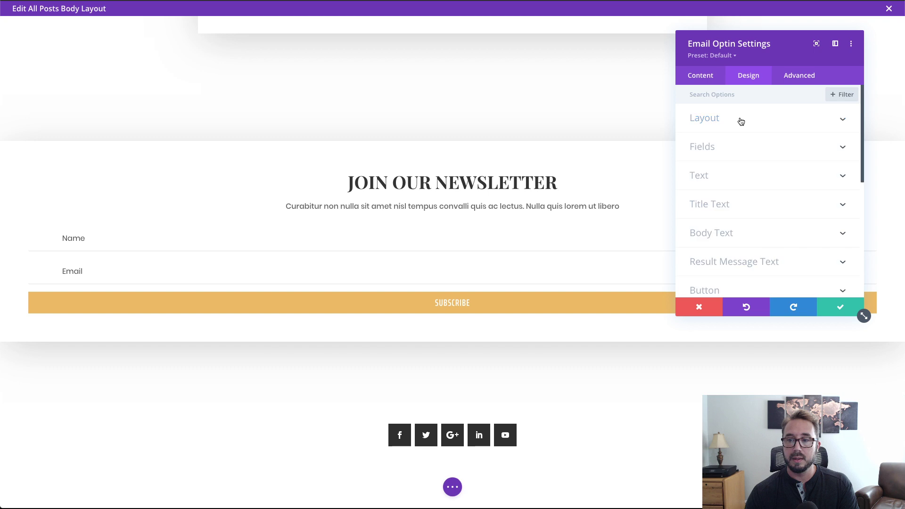
- Reduce the title text size of the newsletter opt-in to 32px
left_click(751, 210)
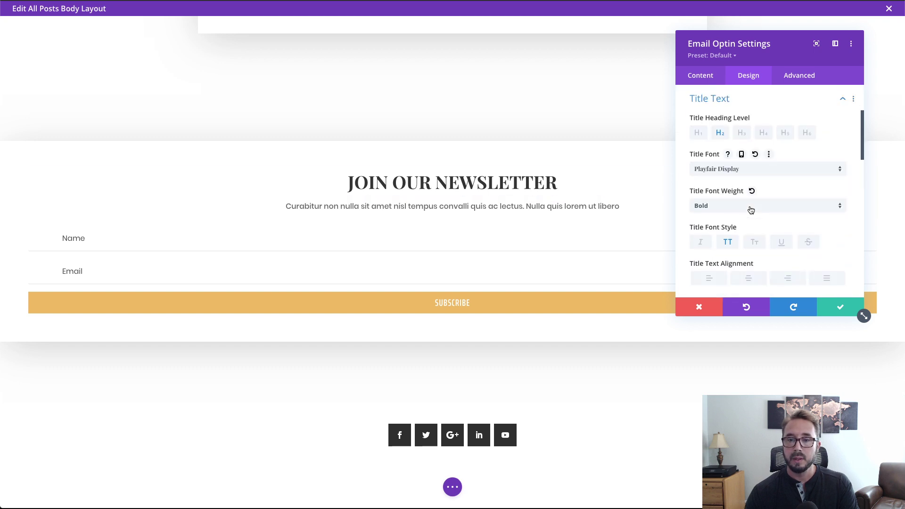
scroll(754, 177, "down", 5)
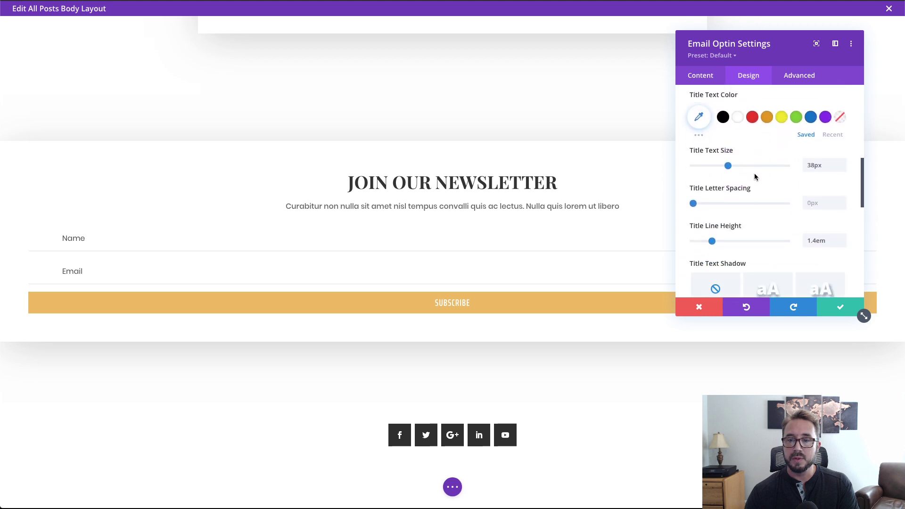
left_click(843, 168)
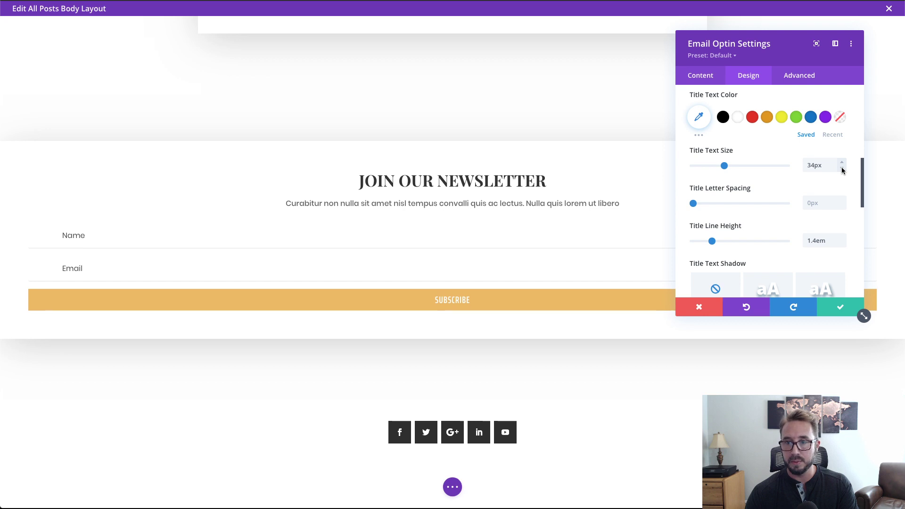
left_click(842, 170)
left_click(843, 171)
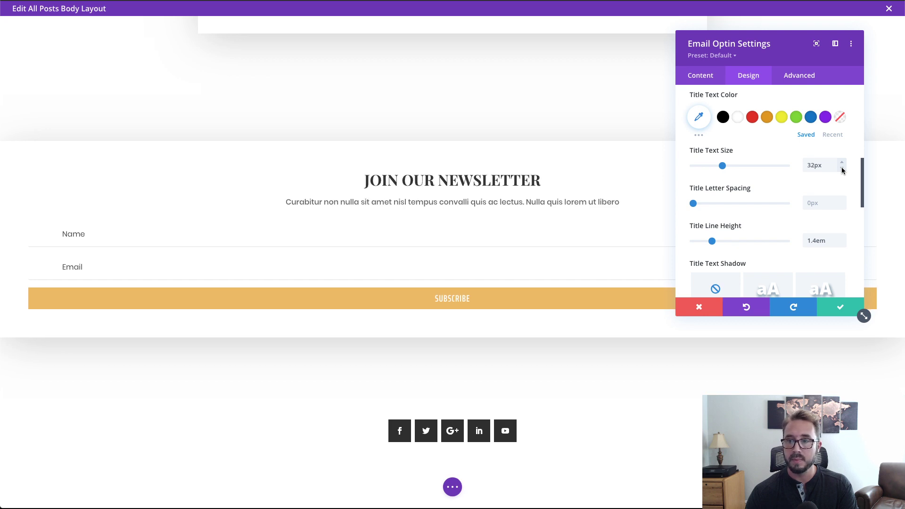
- Limit the email opt-in's max width to 600px and align the module to the center of the dark row
scroll(833, 180, "down", 5)
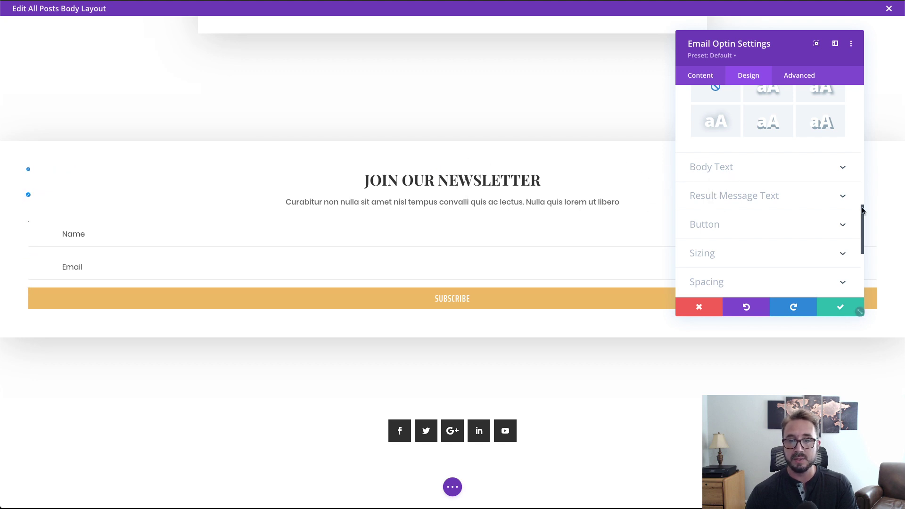
scroll(739, 196, "down", 3)
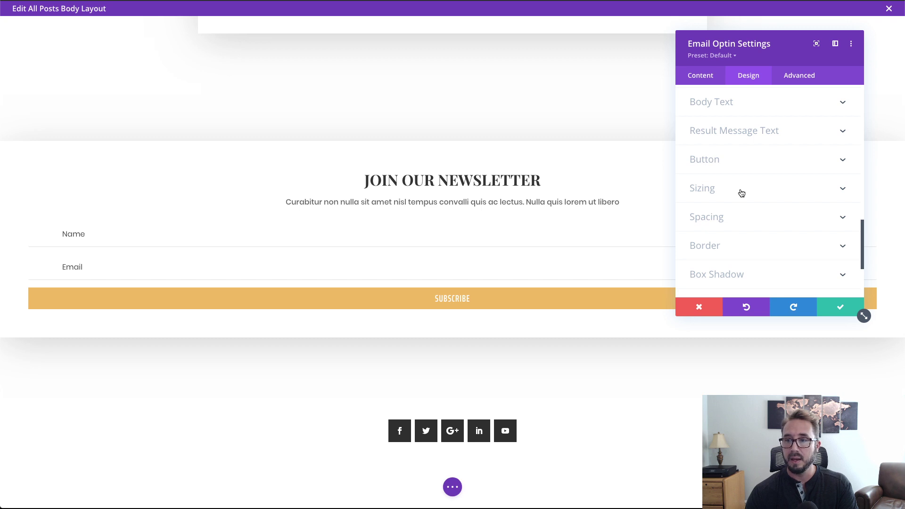
left_click(741, 193)
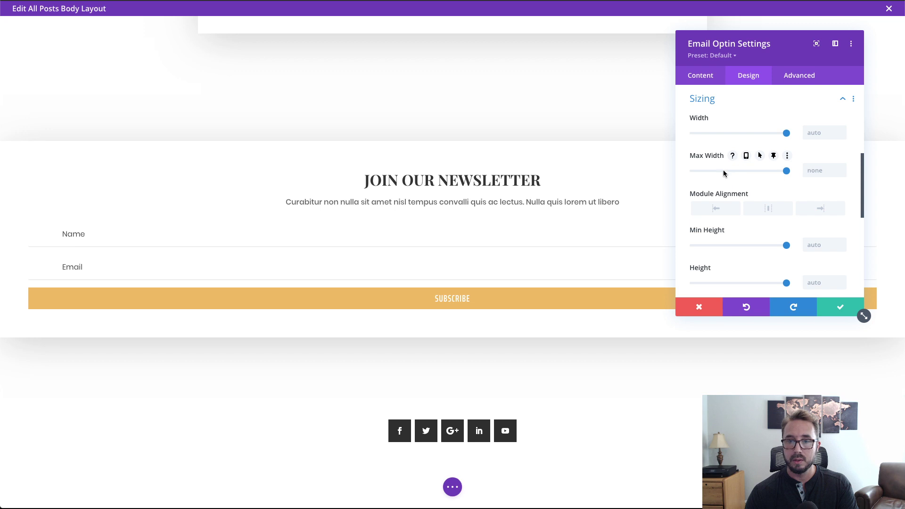
left_click(845, 170)
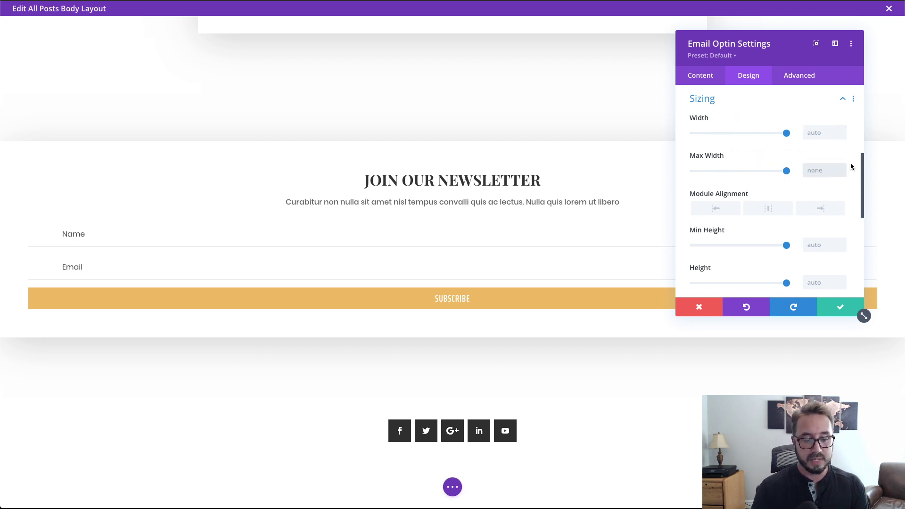
type("600px")
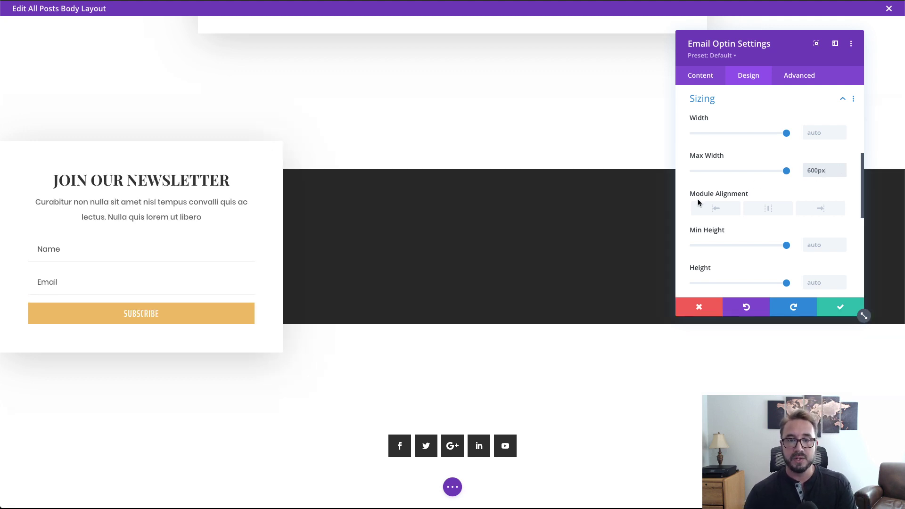
left_click(768, 212)
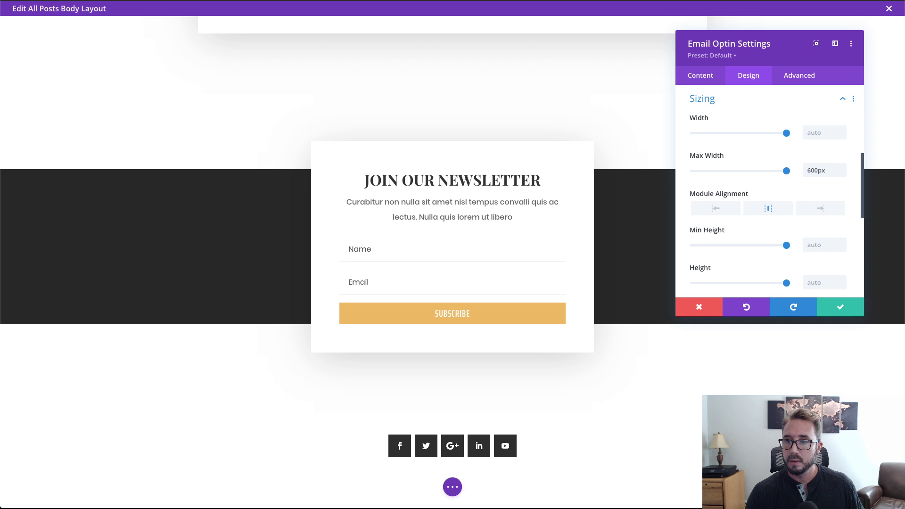
- Set the email opt-in's animation style to None and save the module settings
scroll(807, 215, "down", 5)
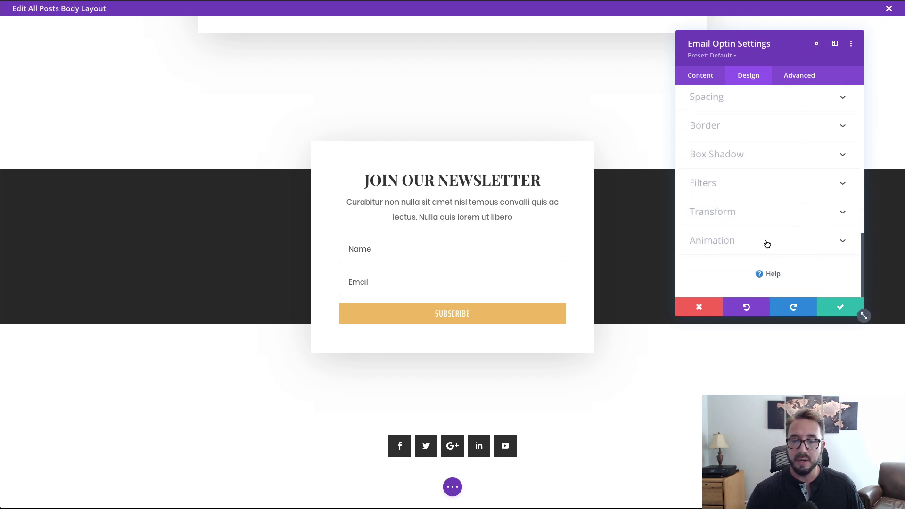
left_click(758, 247)
left_click(710, 147)
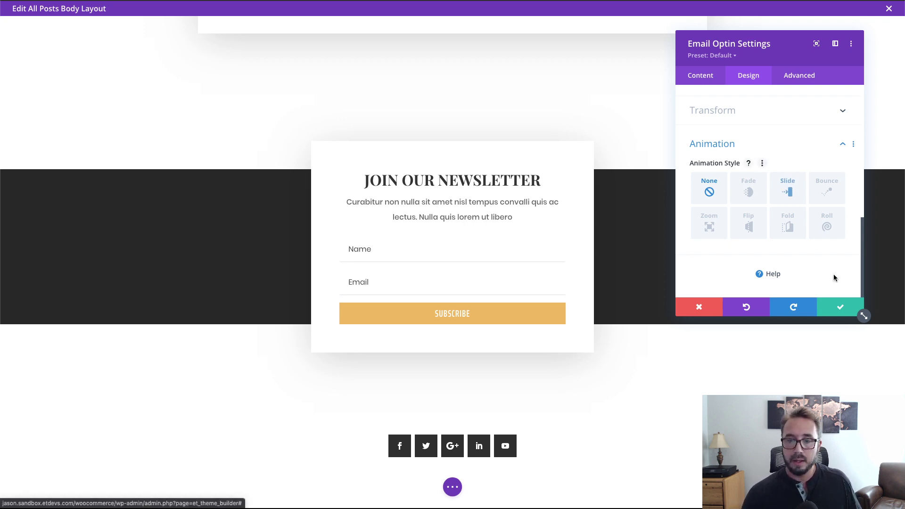
left_click(838, 308)
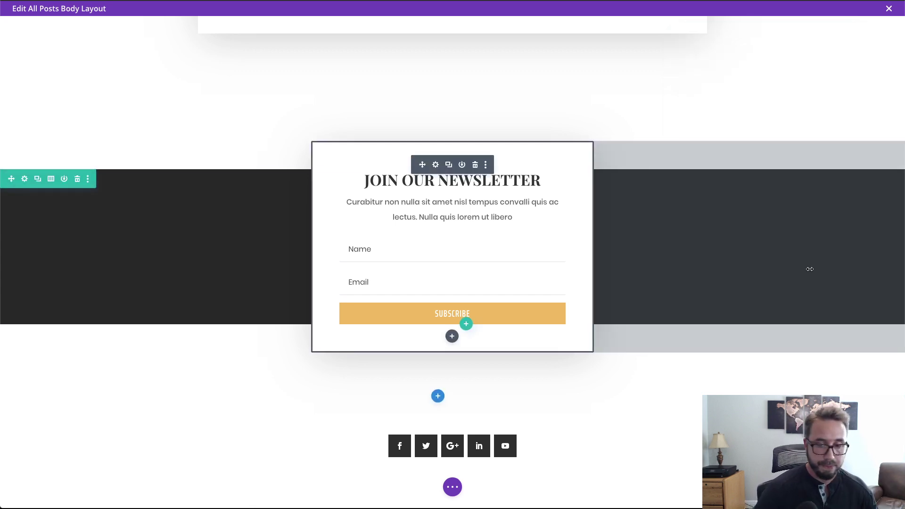
- Save the All Posts body layout, exit its editor and save the Theme Builder changes
left_click(454, 486)
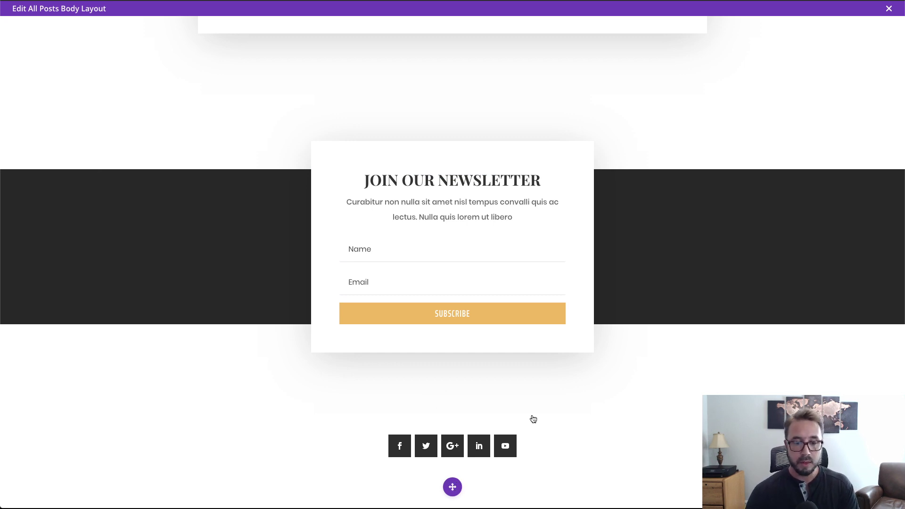
left_click(889, 10)
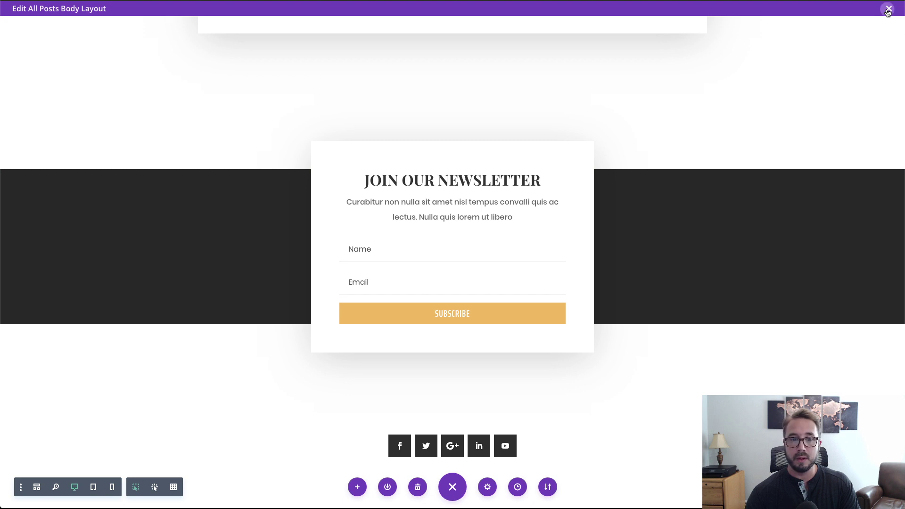
left_click(131, 43)
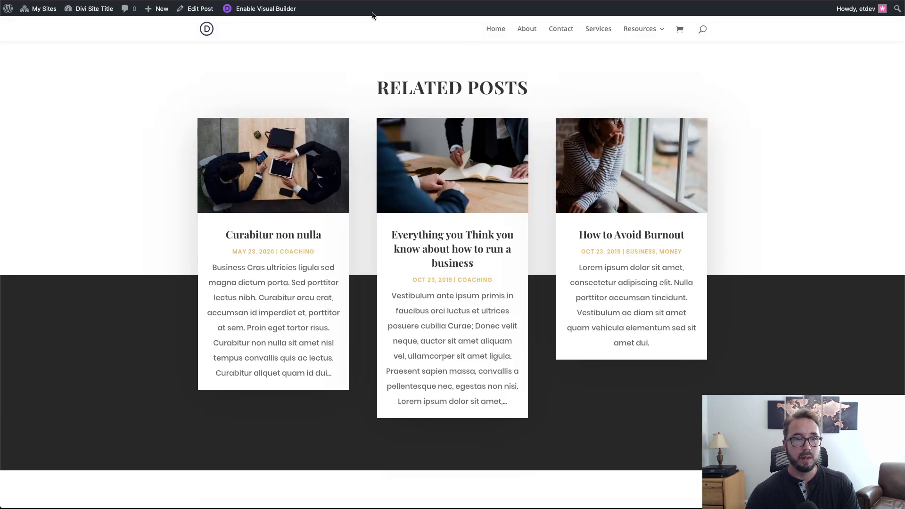
- Reload the live post and examine how the narrower newsletter opt-in sticks over the related posts and comments sections
scroll(715, 93, "up", 3)
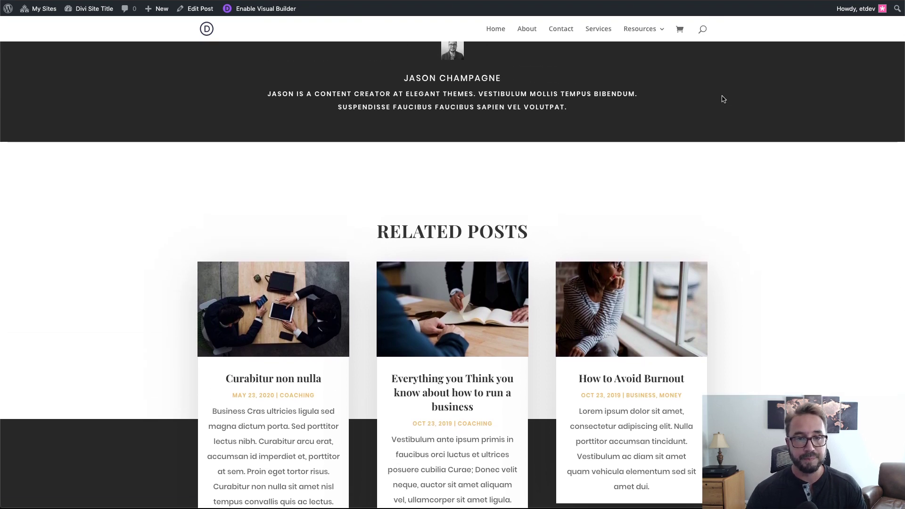
key("super+r")
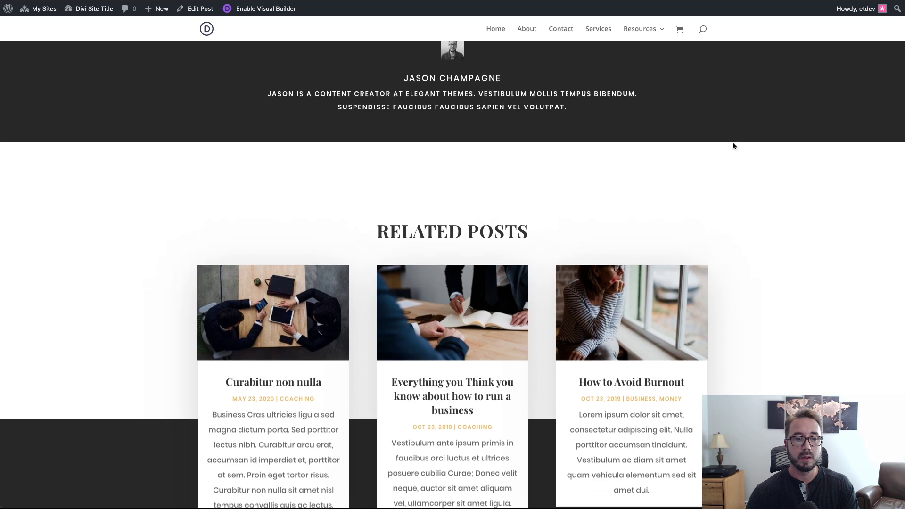
scroll(735, 146, "down", 7)
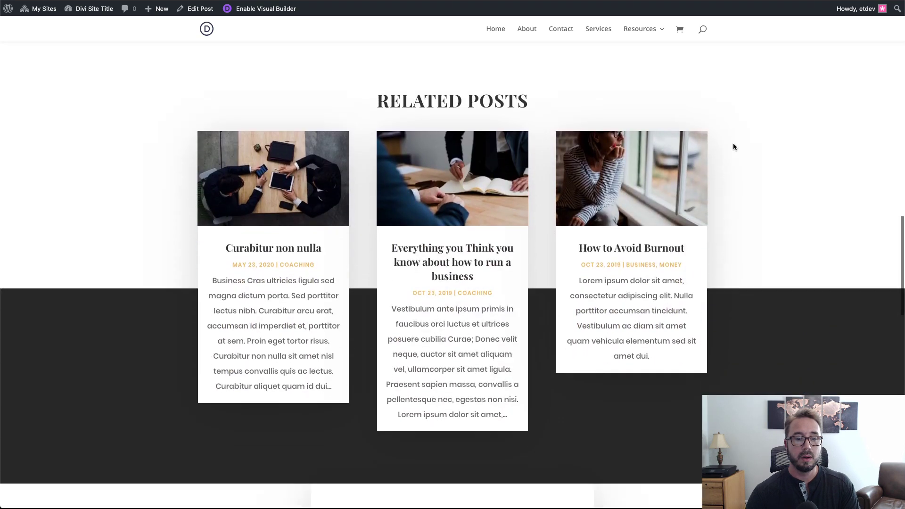
scroll(734, 147, "down", 7)
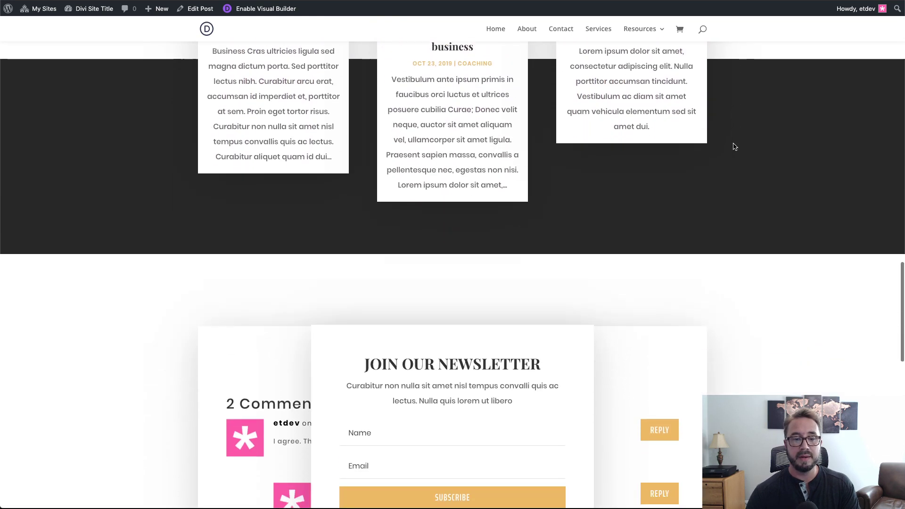
scroll(733, 147, "up", 10)
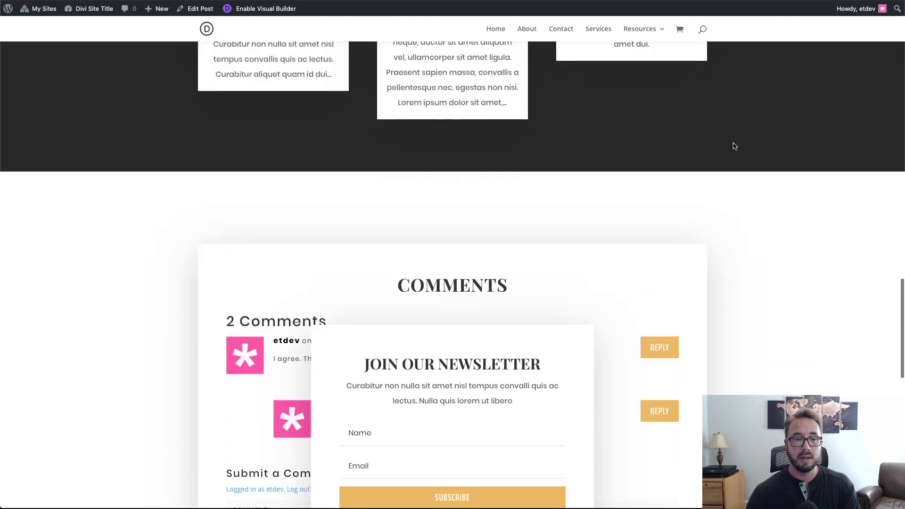
scroll(733, 147, "down", 4)
scroll(734, 147, "down", 12)
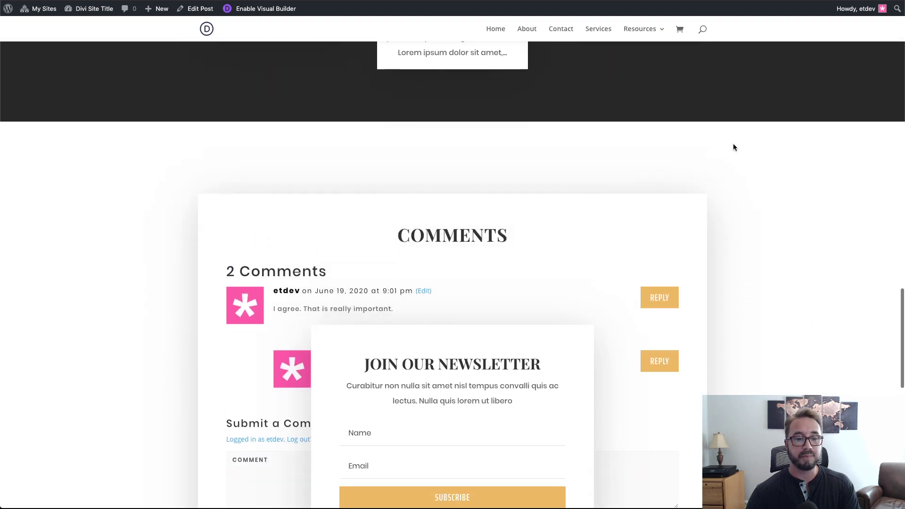
scroll(734, 146, "down", 3)
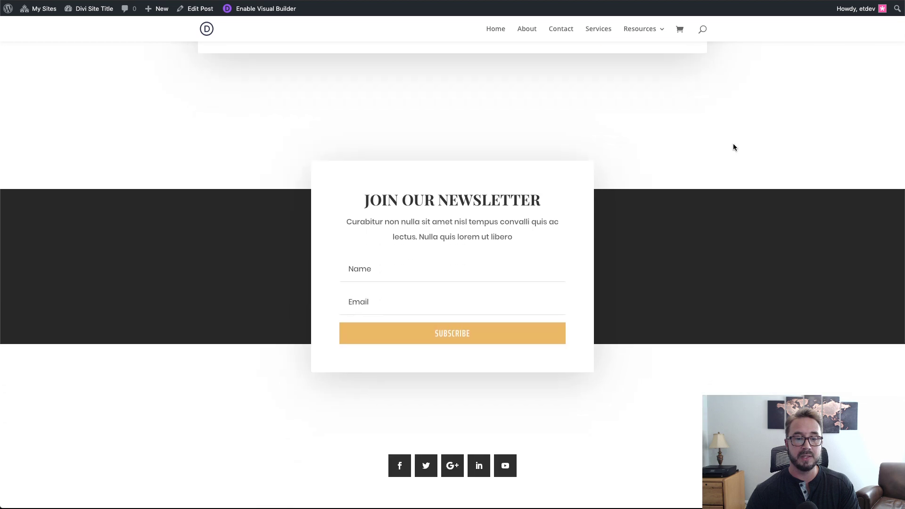
scroll(733, 146, "up", 4)
scroll(734, 144, "up", 12)
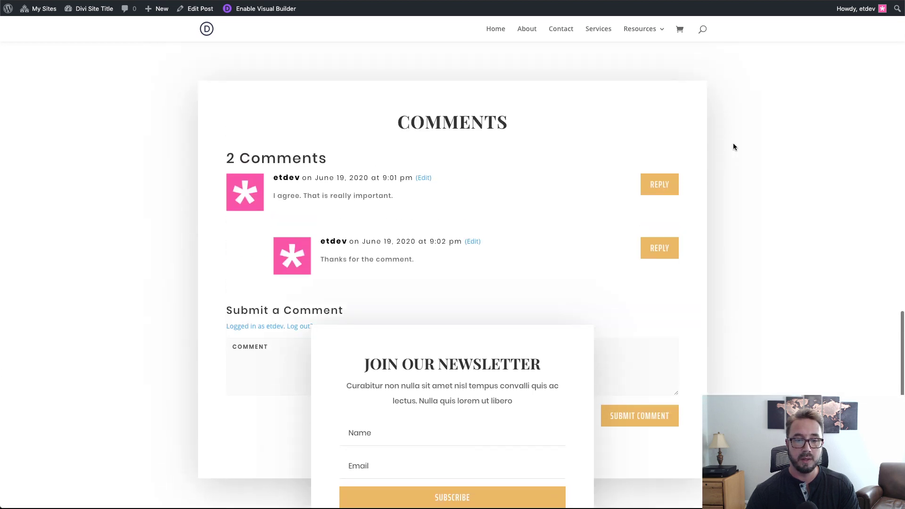
scroll(734, 147, "up", 1)
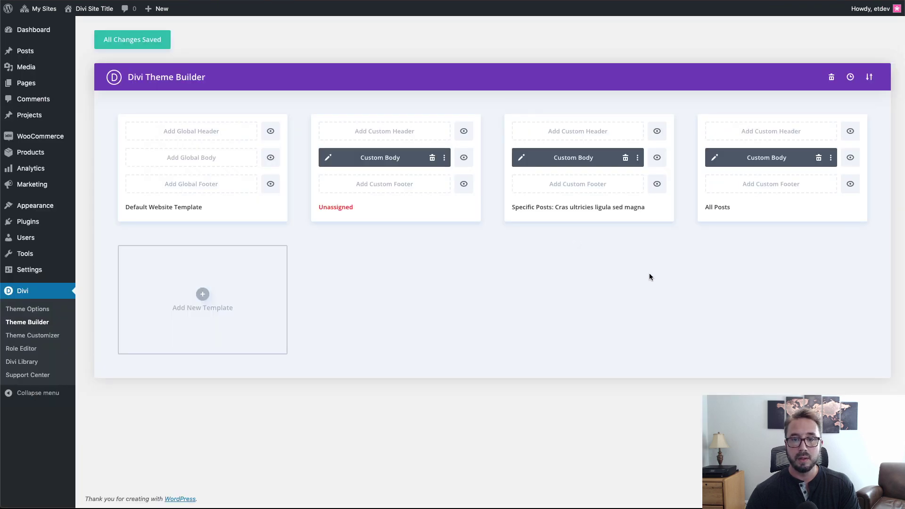
- Reopen the custom body layout of the All Posts template for editing
left_click(715, 159)
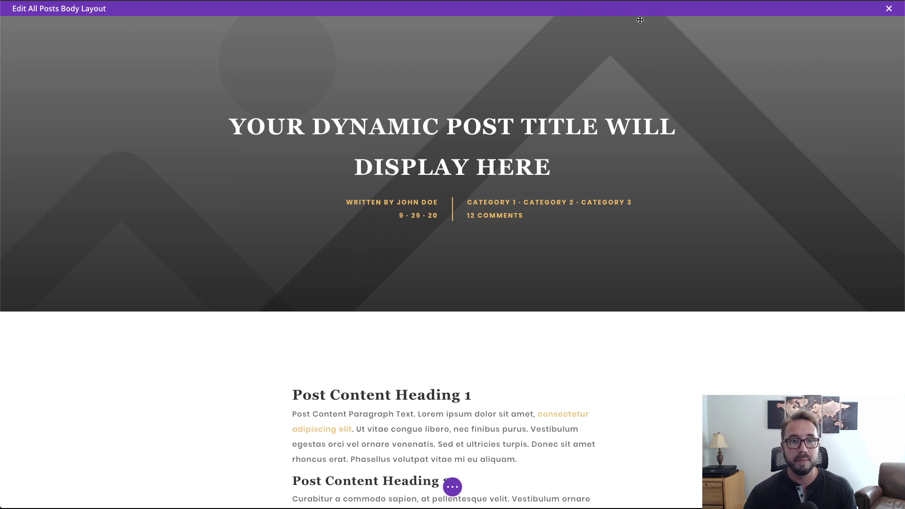
scroll(756, 194, "down", 2)
scroll(757, 195, "up", 2)
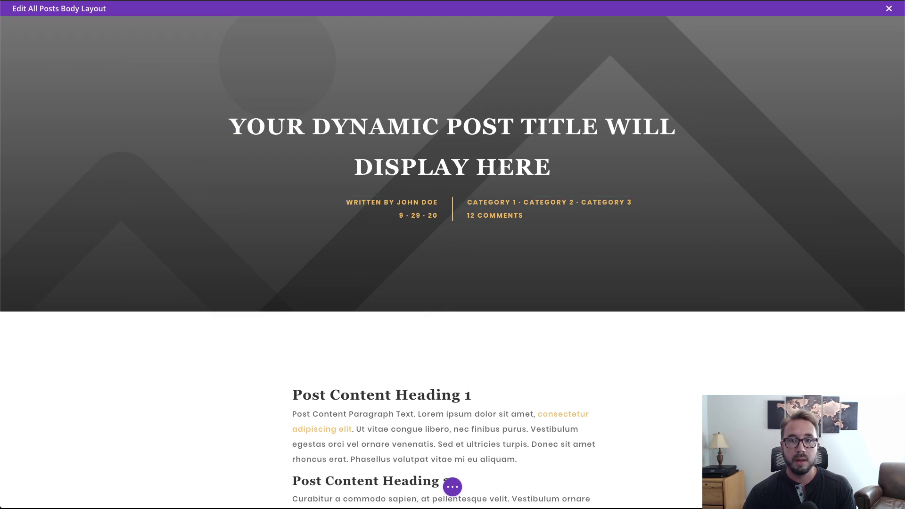
mouse_move(617, 35)
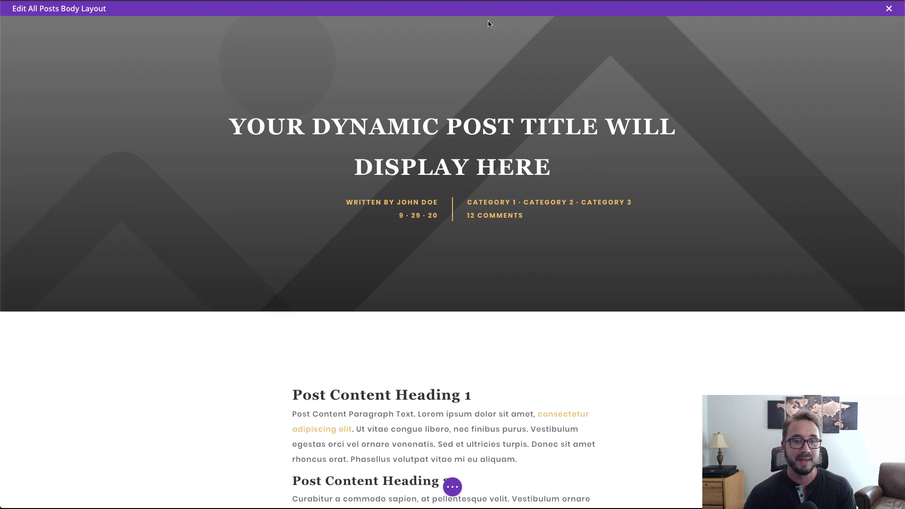
- Open the settings of the newsletter email opt-in module in the dark row below the comments
scroll(589, 170, "down", 10)
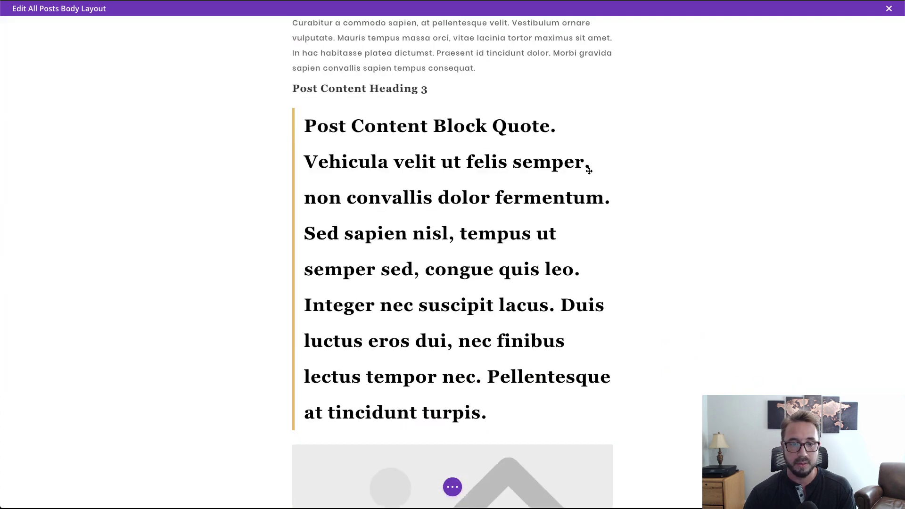
scroll(589, 171, "down", 6)
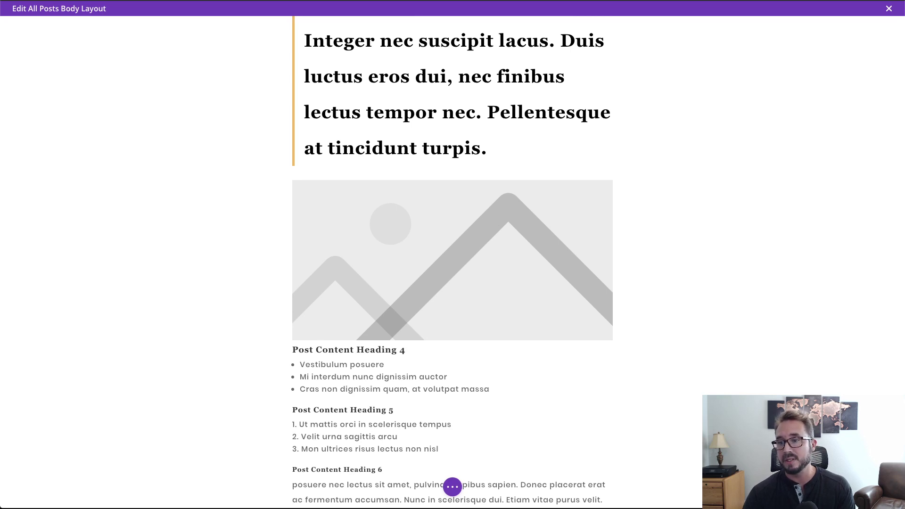
scroll(625, 203, "down", 15)
scroll(626, 205, "down", 15)
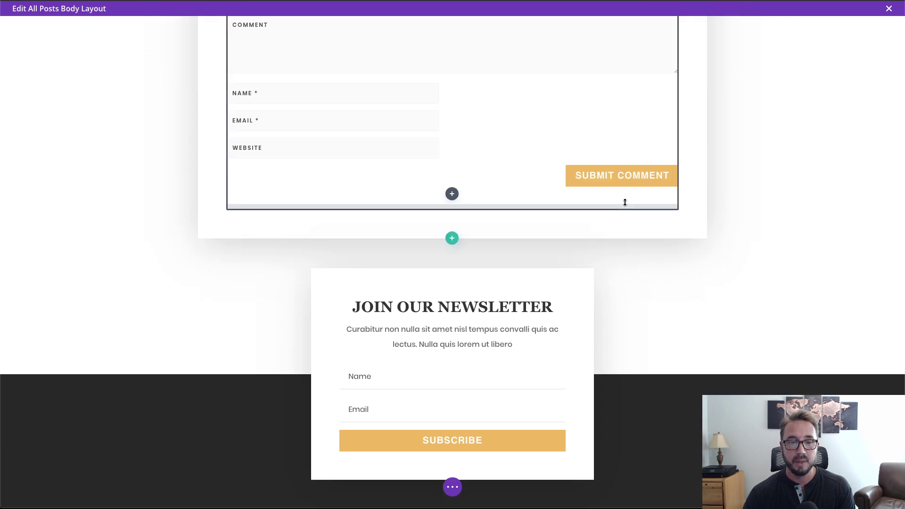
scroll(625, 202, "up", 5)
scroll(624, 199, "down", 7)
scroll(622, 217, "down", 1)
mouse_move(437, 170)
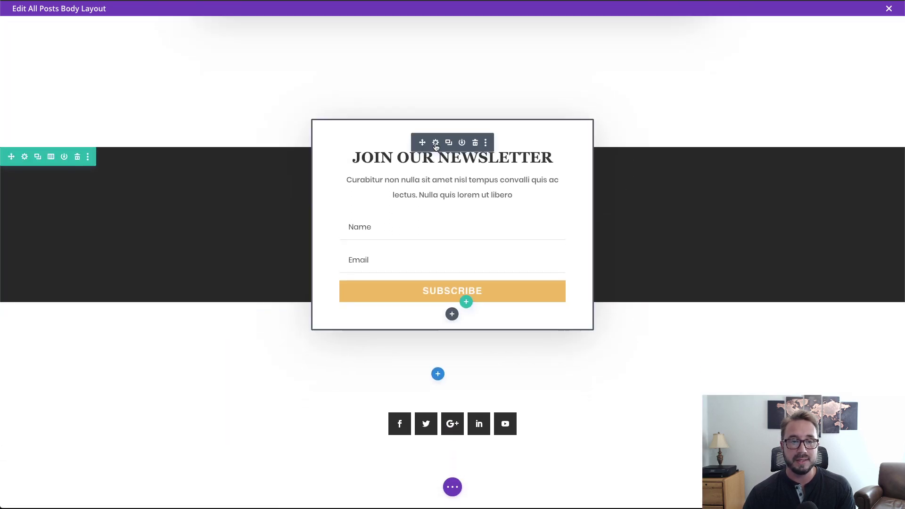
left_click(436, 143)
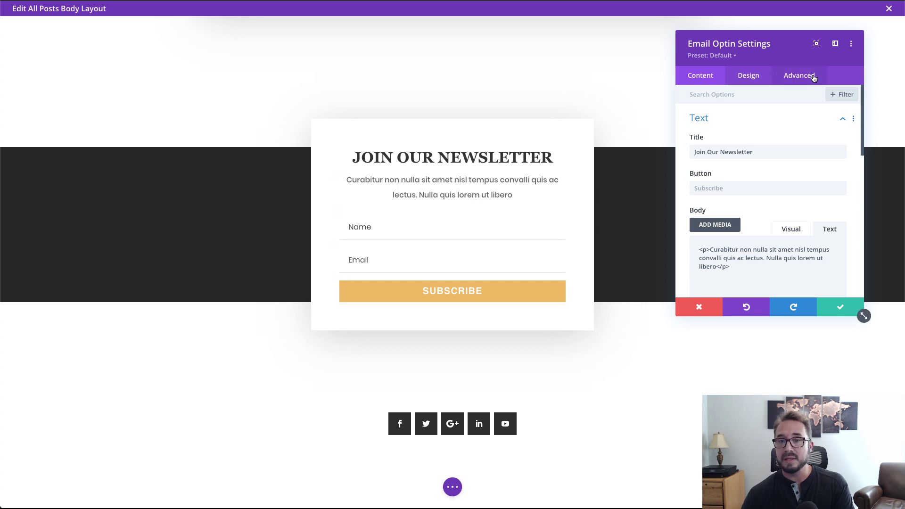
- Enable sticky styling for the email opt-in's background option
left_click(783, 81)
left_click(702, 79)
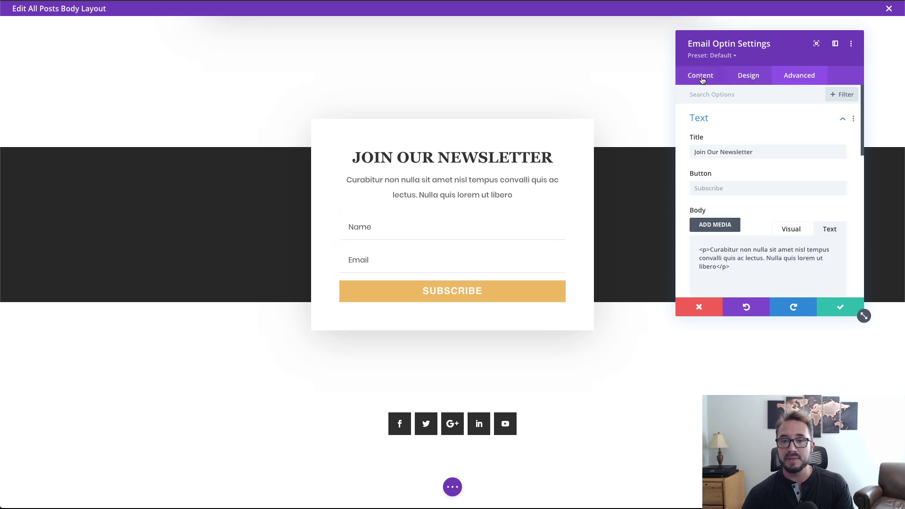
left_click(754, 78)
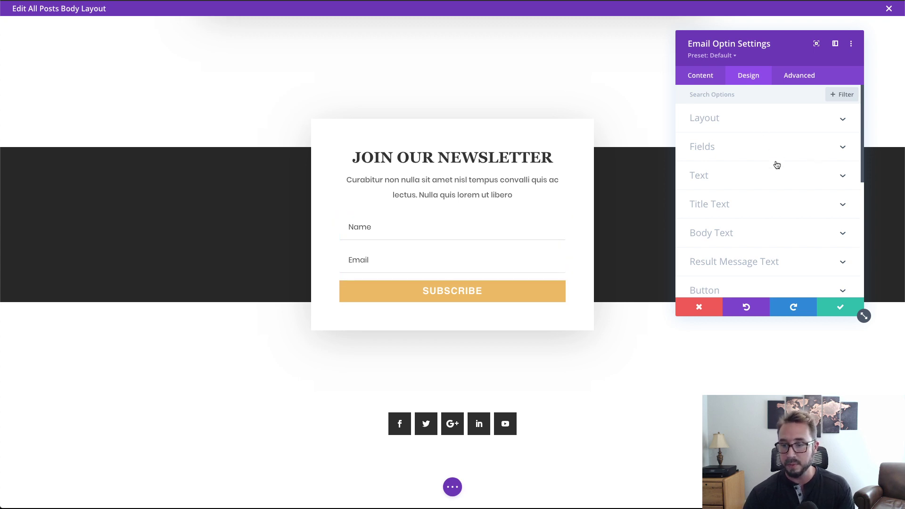
left_click(711, 79)
scroll(782, 179, "down", 5)
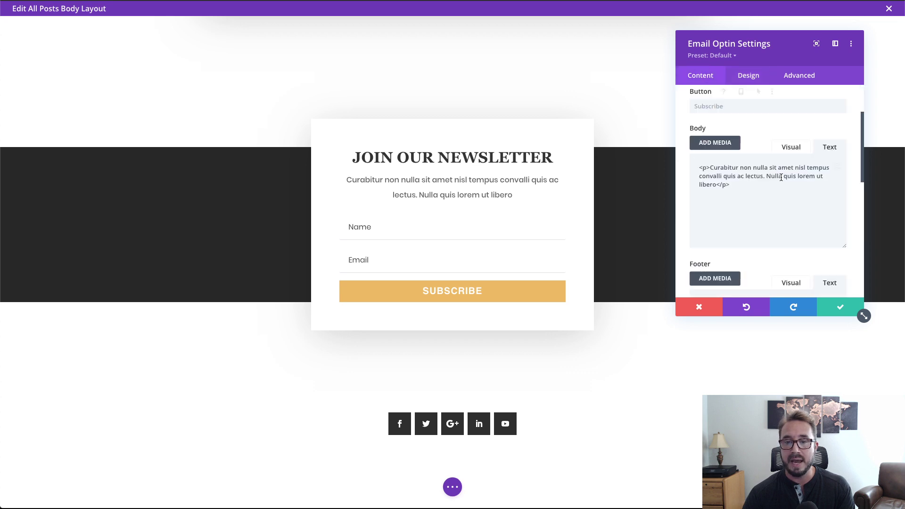
scroll(780, 198, "down", 3)
left_click(777, 215)
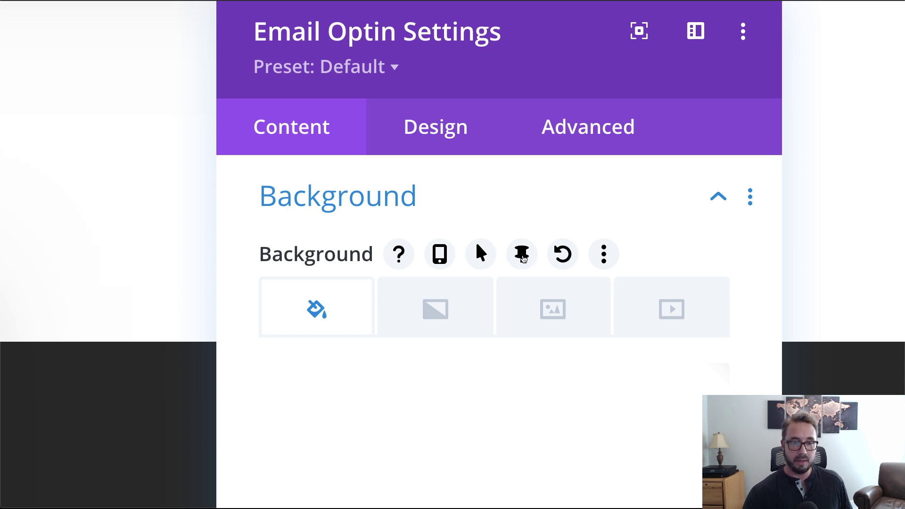
left_click(522, 256)
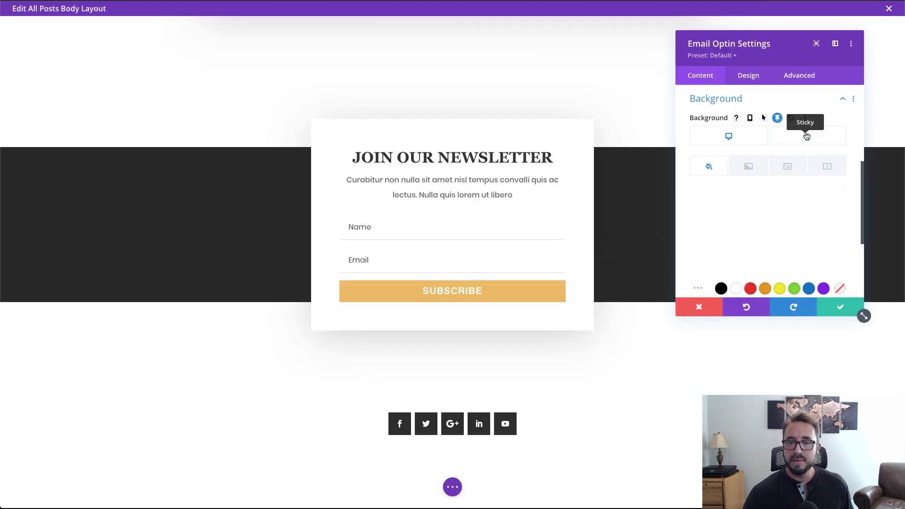
- Set the email opt-in's sticky-state background color to #282828, using the recently used colors
left_click(806, 136)
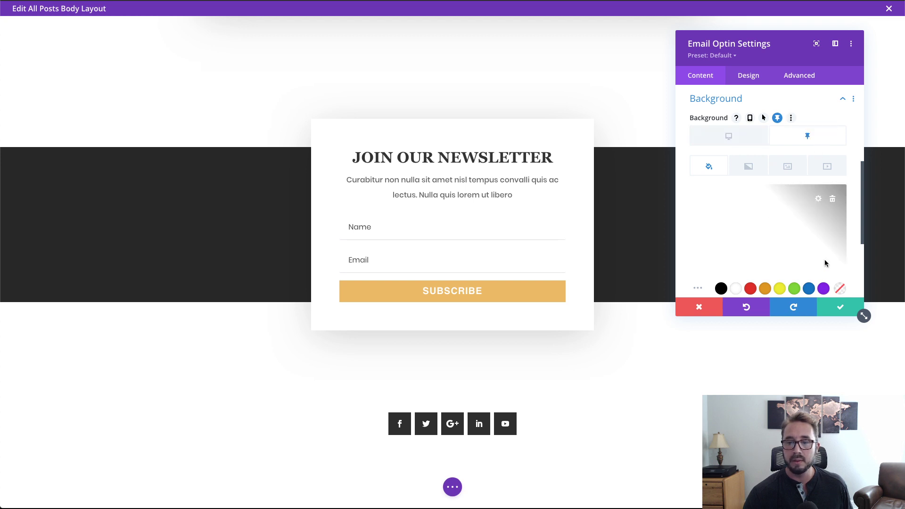
scroll(825, 263, "down", 1)
left_click(833, 263)
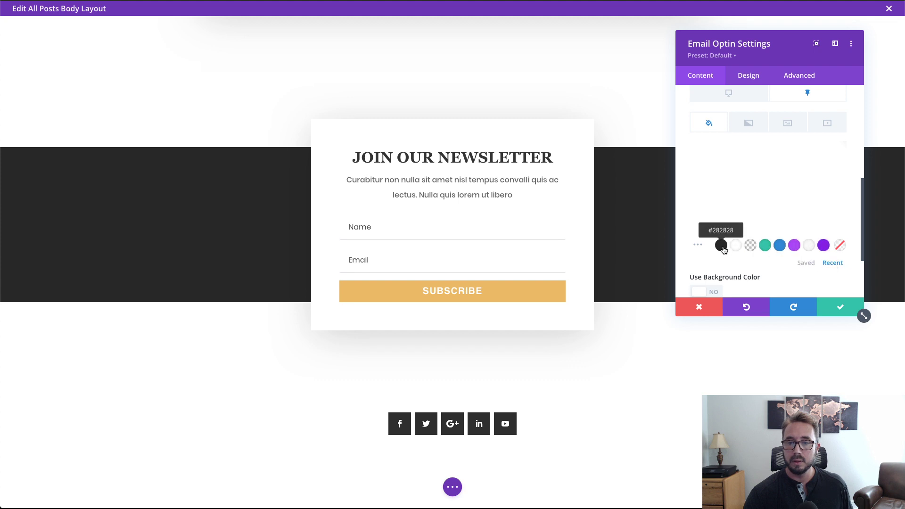
left_click(722, 246)
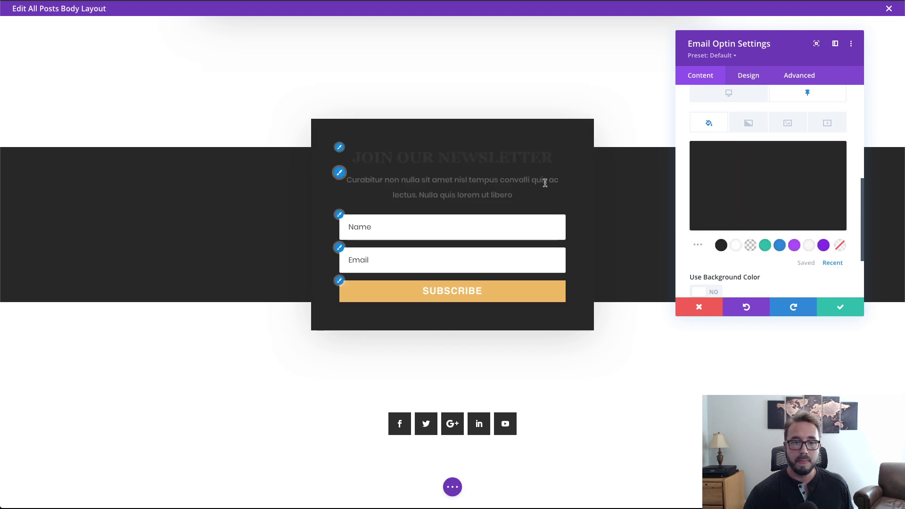
scroll(732, 186, "up", 1)
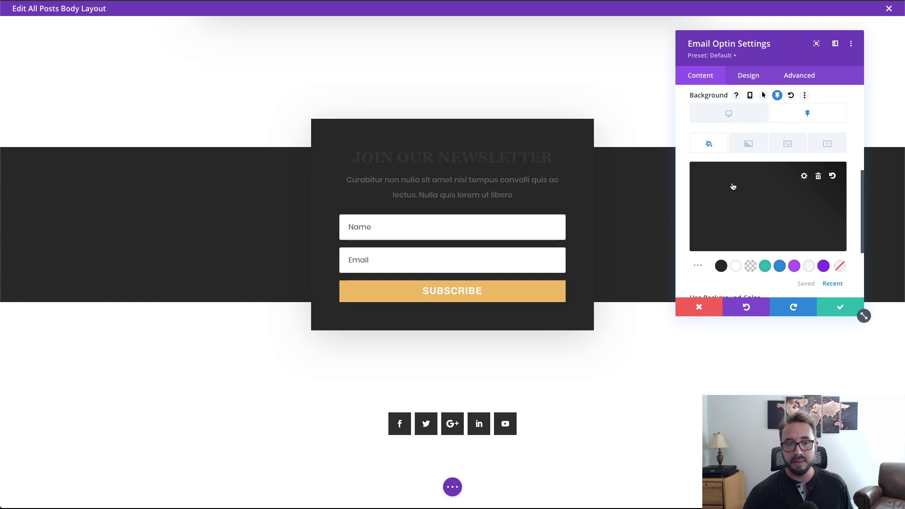
scroll(732, 186, "down", 1)
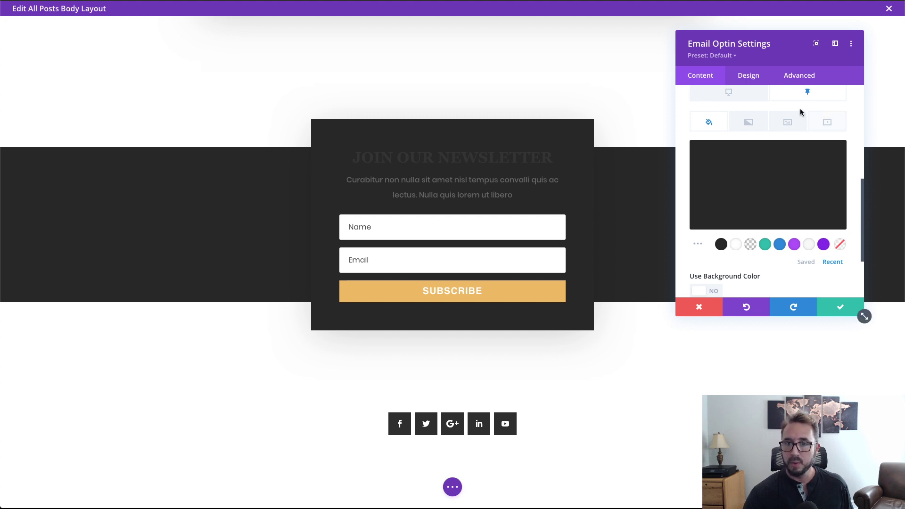
- Enable sticky styling for the email opt-in's title text color and set the sticky-state color to white
left_click(757, 79)
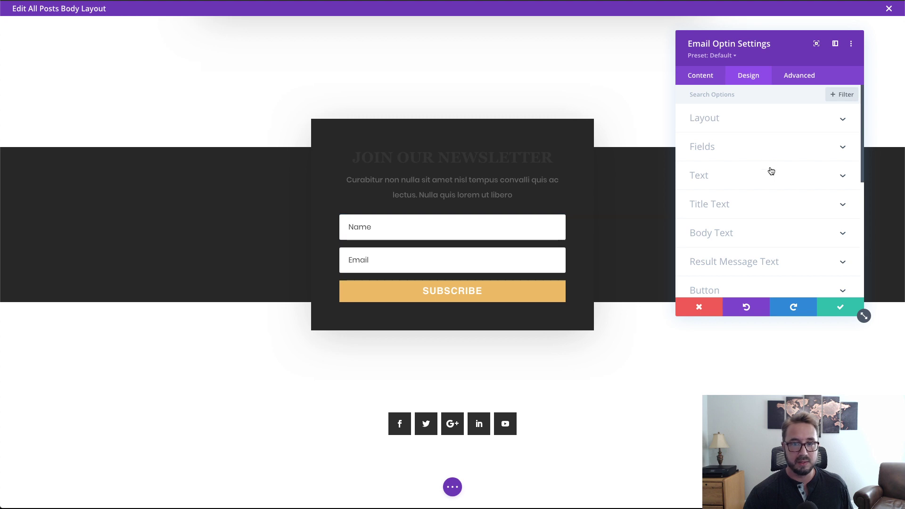
left_click(764, 204)
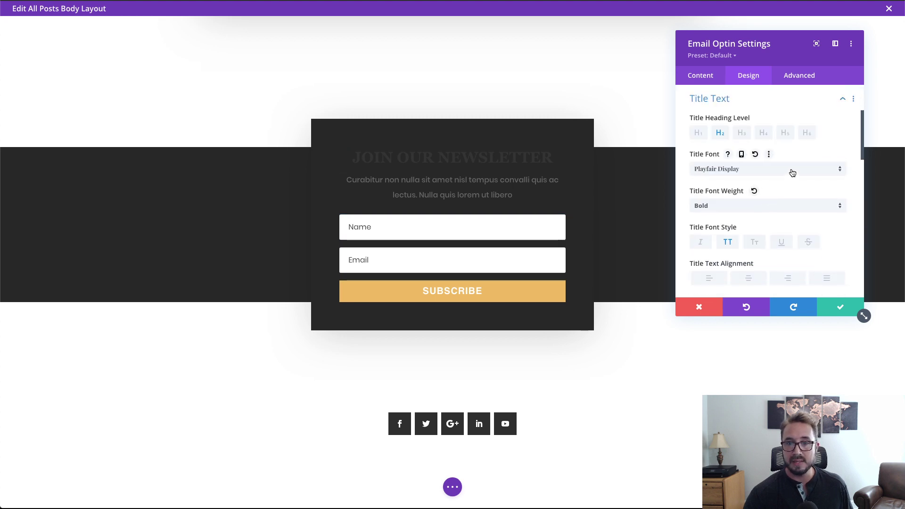
scroll(811, 198, "down", 2)
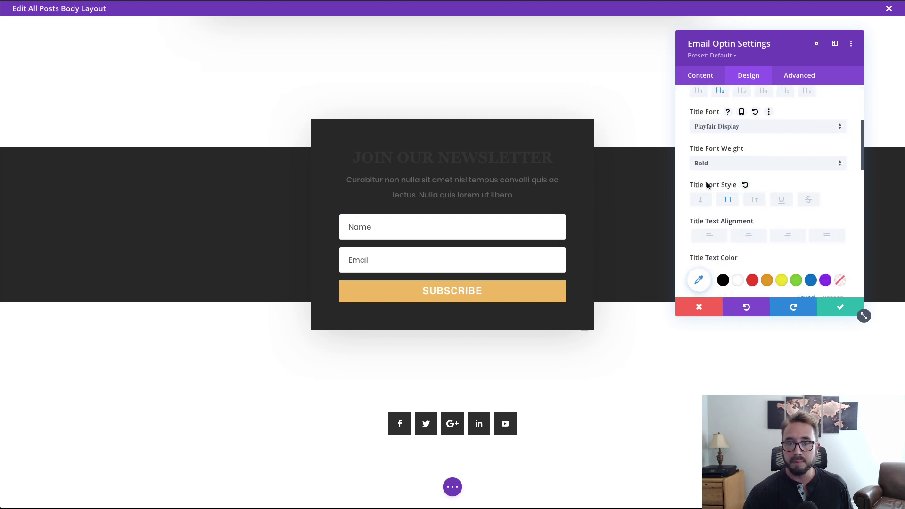
scroll(715, 183, "up", 1)
scroll(715, 183, "down", 3)
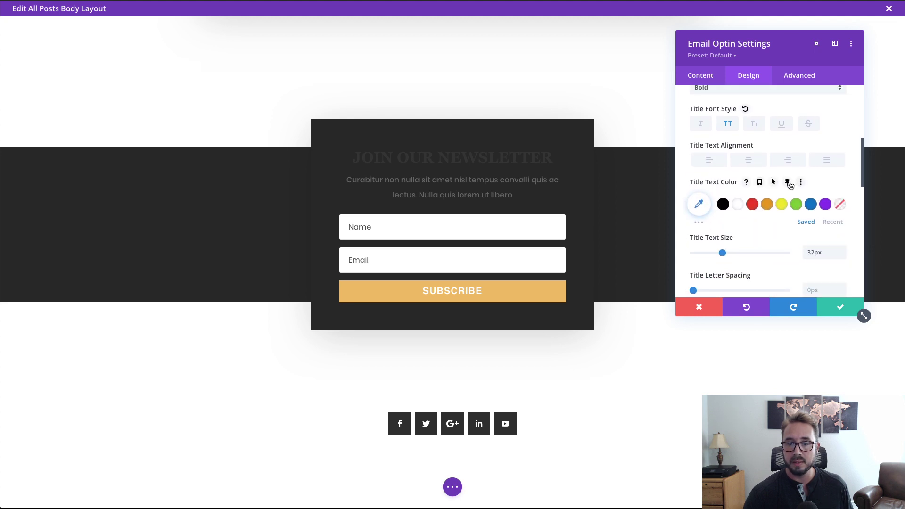
left_click(788, 183)
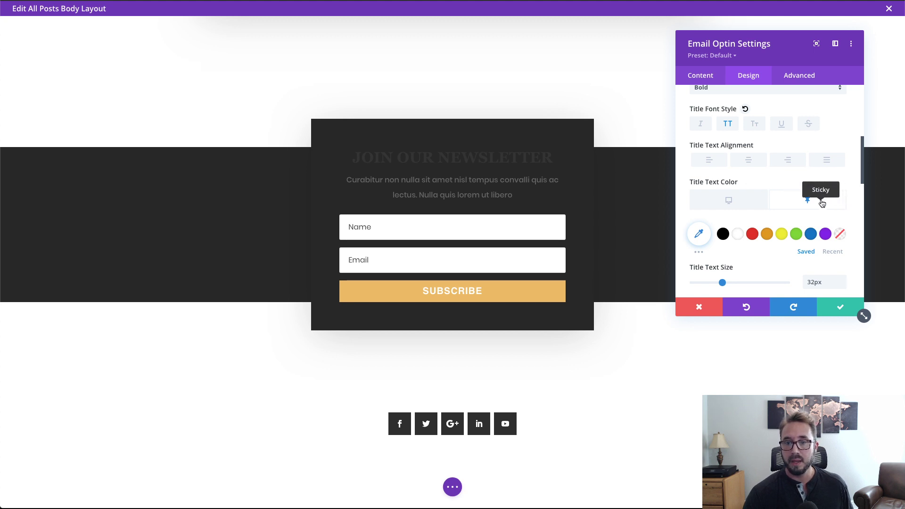
left_click(739, 237)
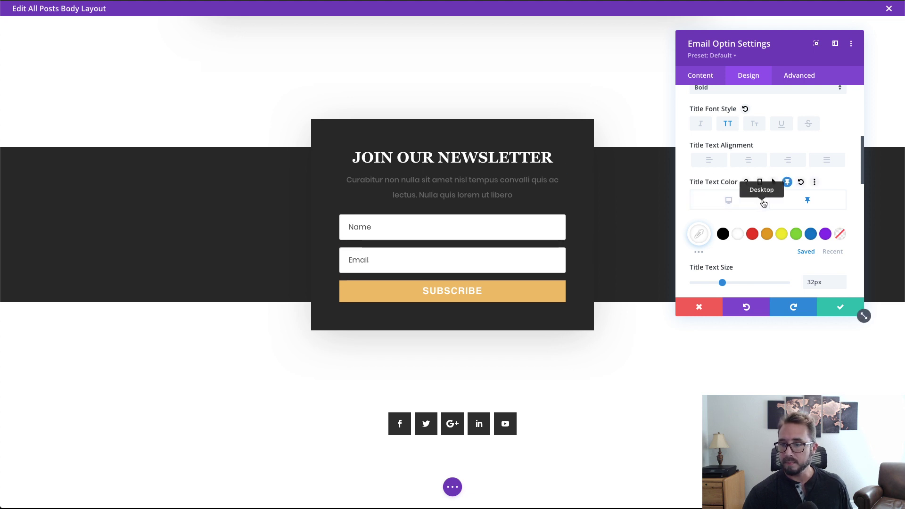
- Enable sticky styling for the email opt-in's body text color and set the sticky-state color to white
scroll(764, 208, "down", 3)
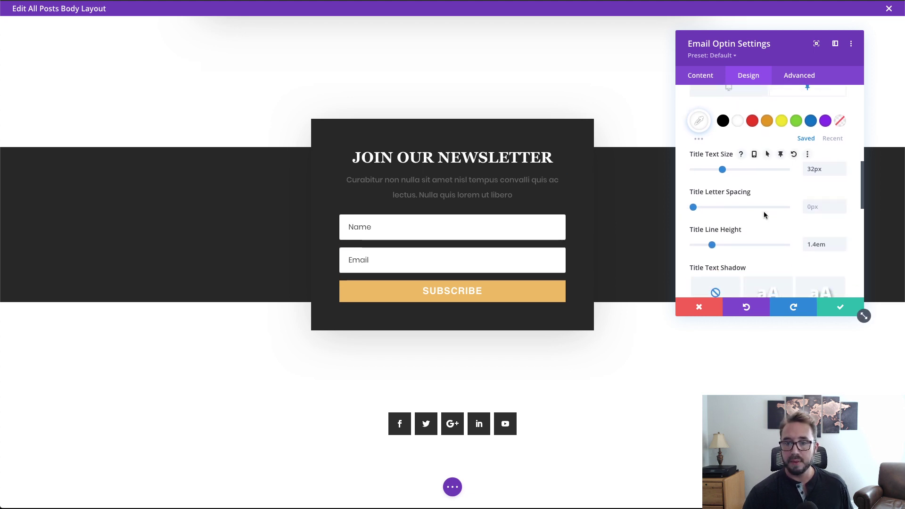
scroll(765, 215, "down", 10)
scroll(764, 215, "up", 2)
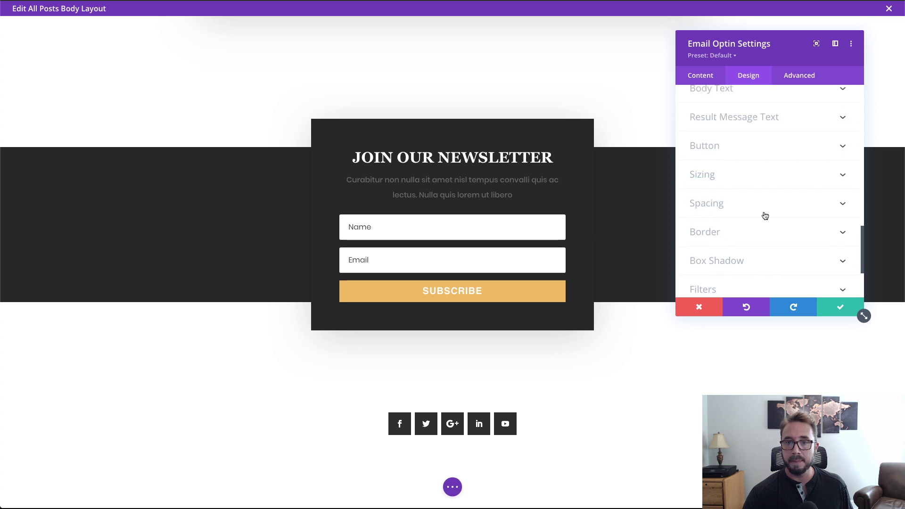
scroll(754, 179, "up", 1)
scroll(748, 142, "up", 1)
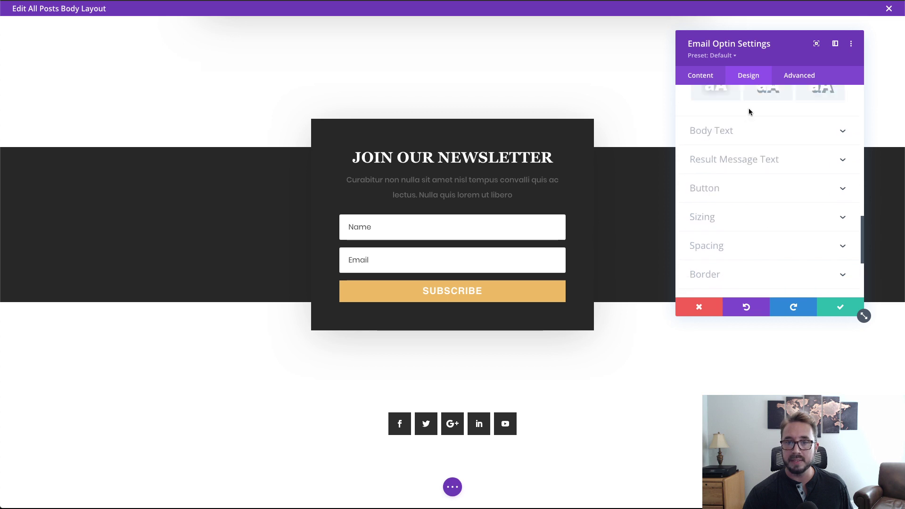
left_click(750, 132)
scroll(755, 151, "down", 3)
scroll(757, 162, "down", 4)
scroll(757, 163, "up", 5)
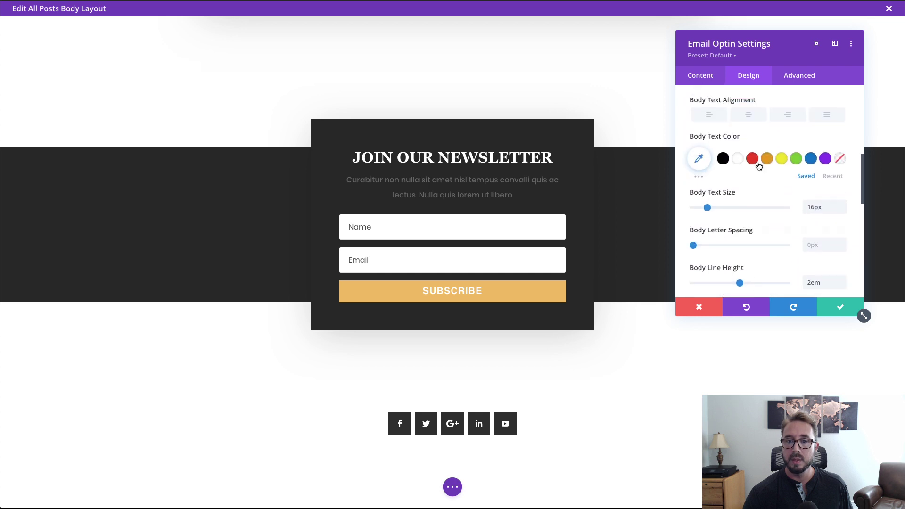
scroll(758, 162, "up", 1)
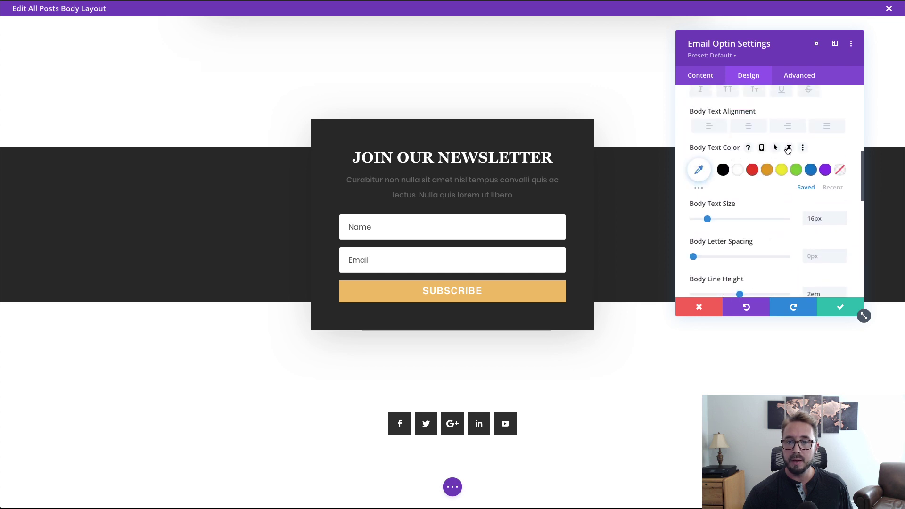
left_click(789, 148)
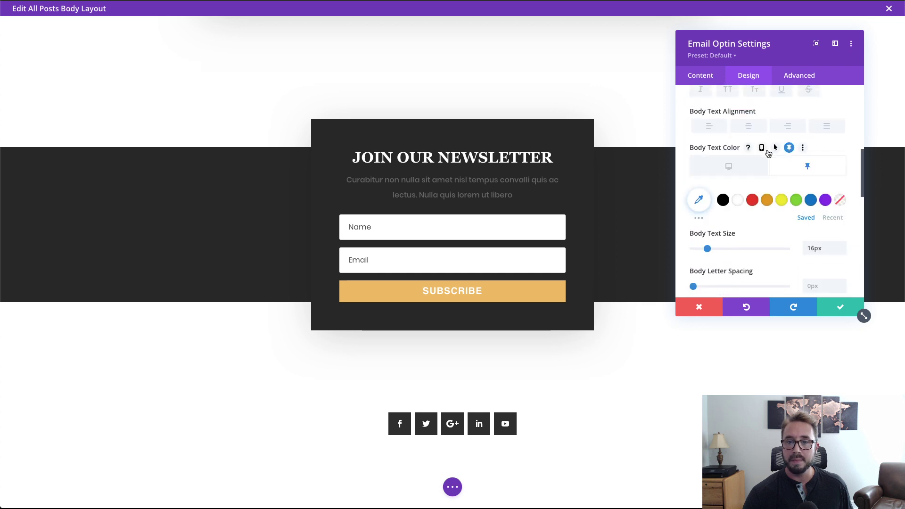
left_click(739, 202)
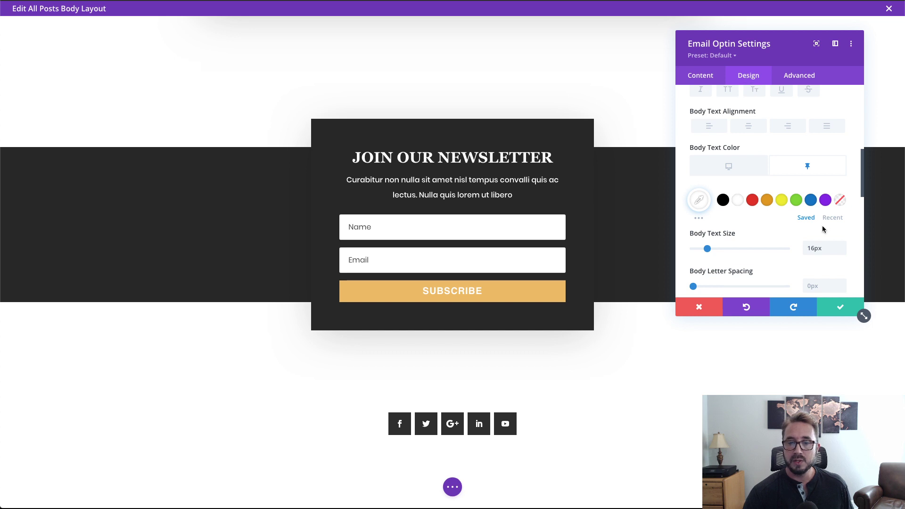
- Enable sticky styling for the email opt-in's max width and set the sticky-state value to 500px
scroll(823, 229, "down", 10)
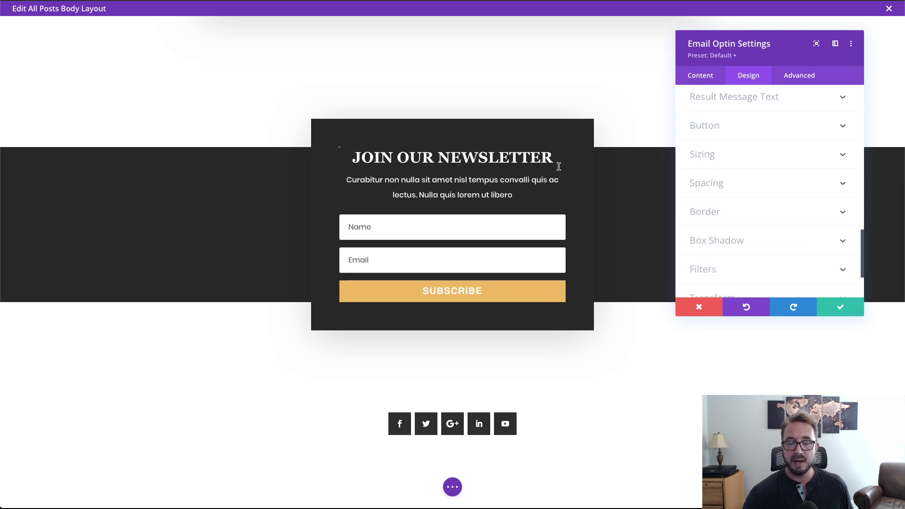
left_click(743, 155)
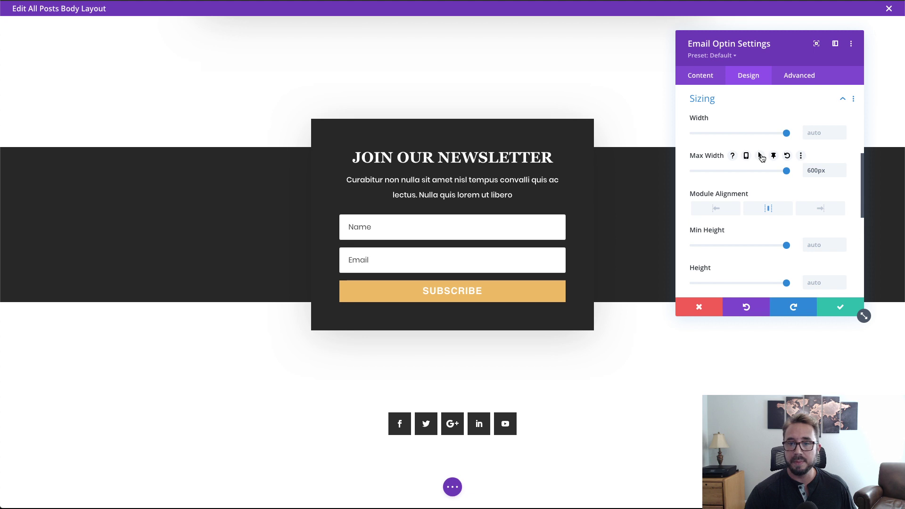
left_click(774, 157)
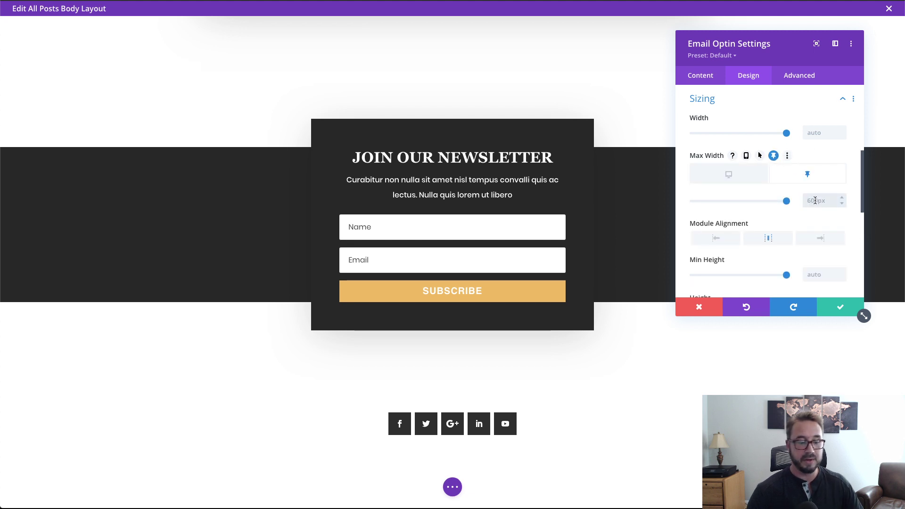
type("500px")
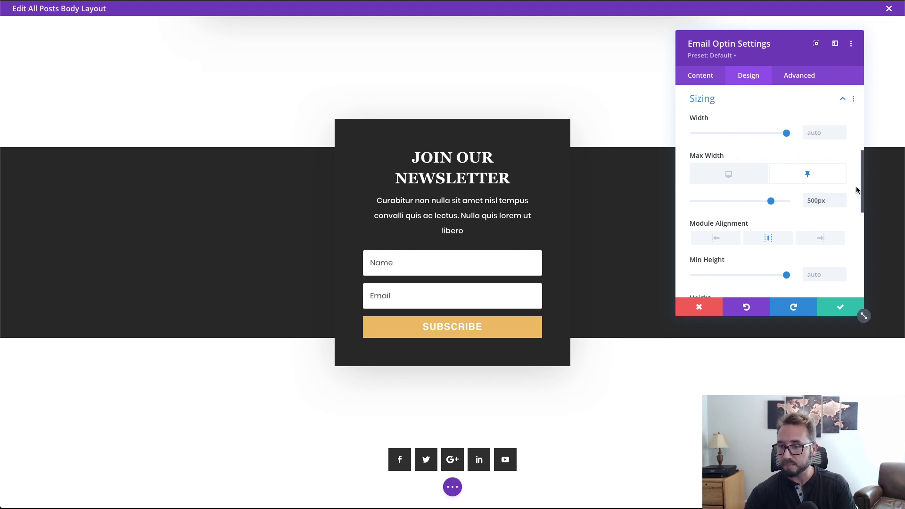
- Enable sticky styling for the email opt-in's padding and set the sticky-state top padding to 18px and bottom padding to 102px
scroll(857, 191, "down", 5)
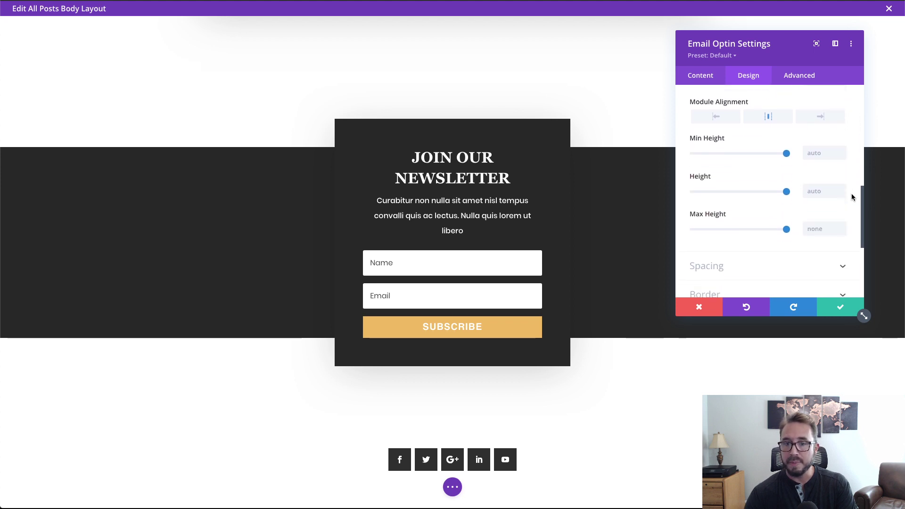
left_click(800, 205)
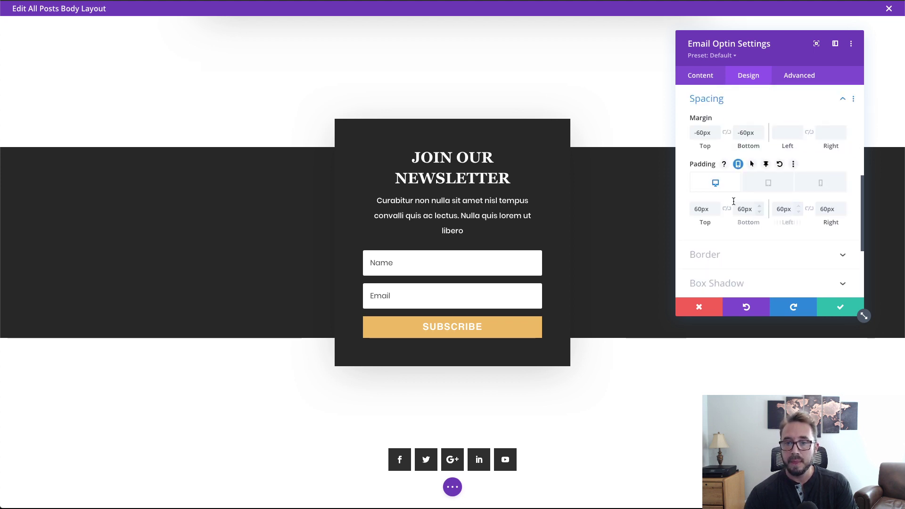
mouse_move(752, 166)
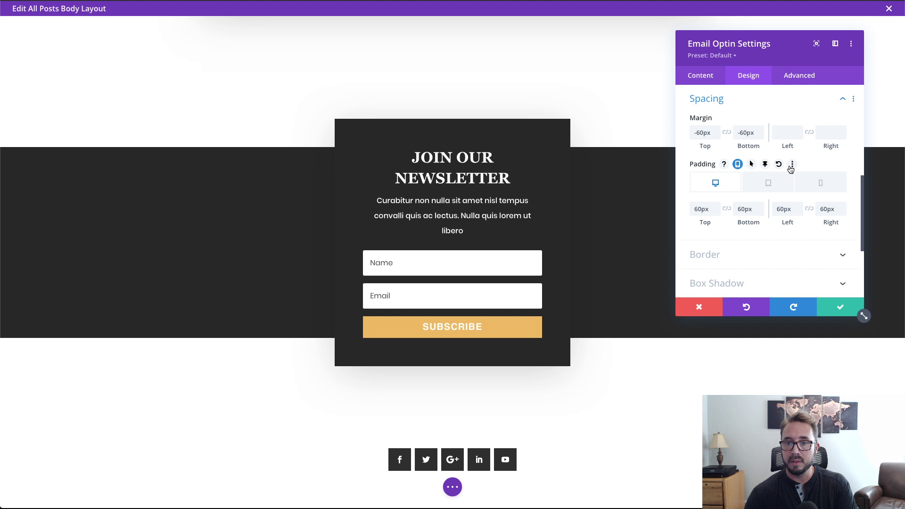
left_click(765, 164)
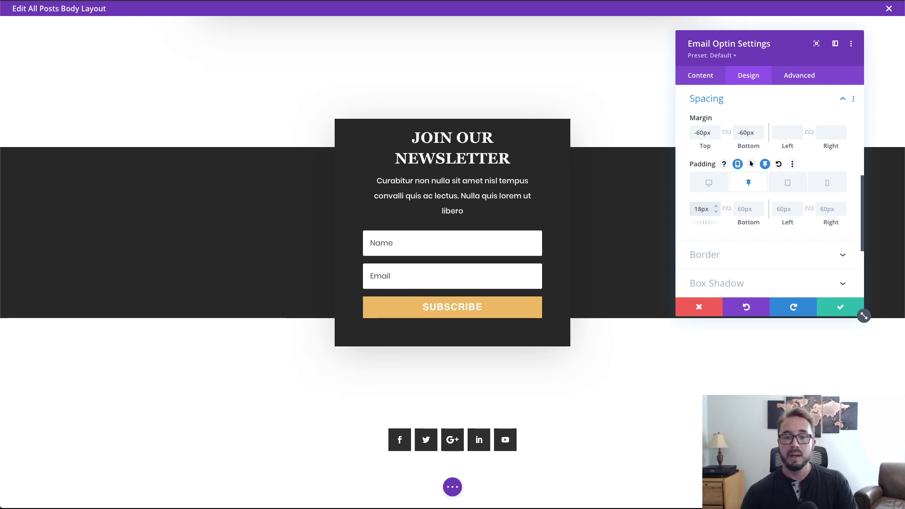
left_click(750, 211)
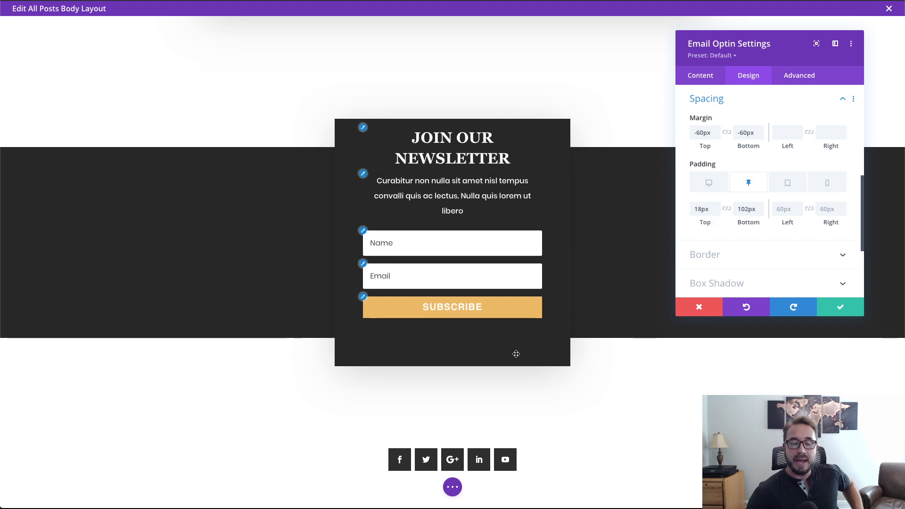
- Set the email opt-in's linked left and right sticky-state padding to 30px, and save the module settings and layout
scroll(524, 164, "up", 3)
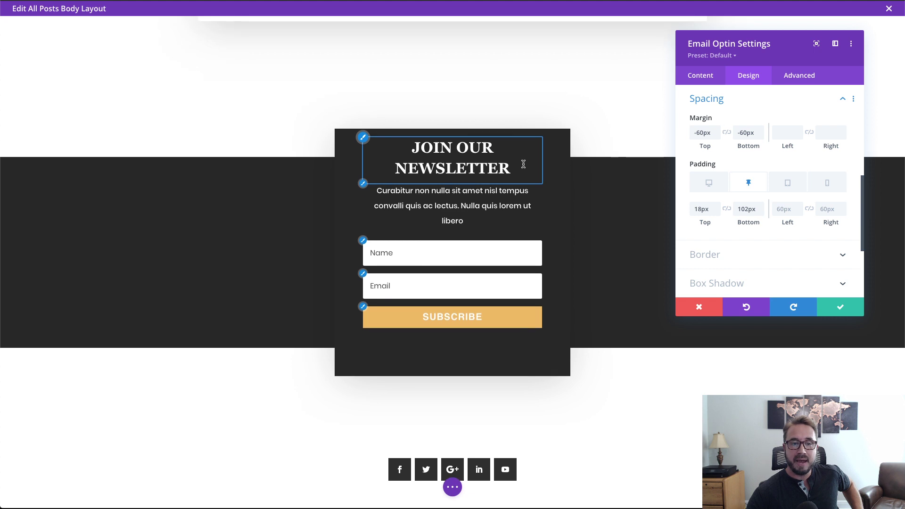
scroll(523, 164, "up", 1)
scroll(523, 164, "down", 2)
scroll(524, 164, "up", 3)
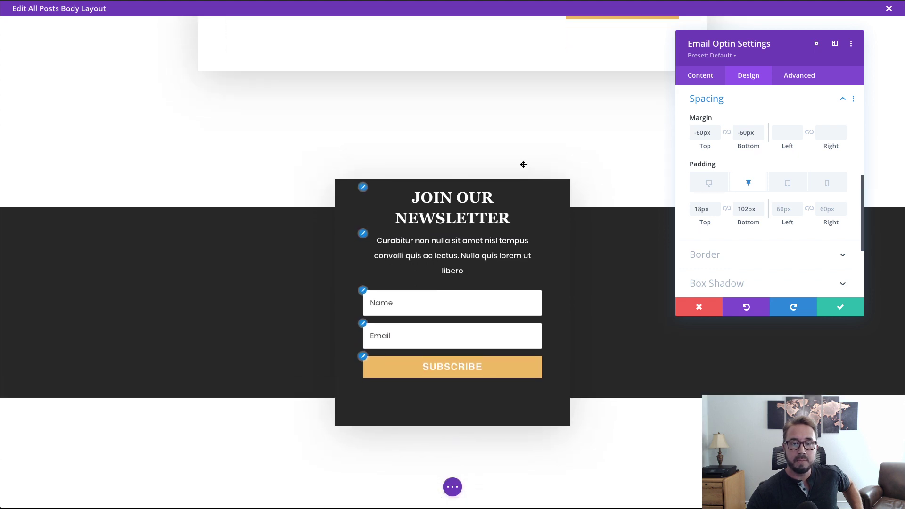
scroll(523, 164, "down", 3)
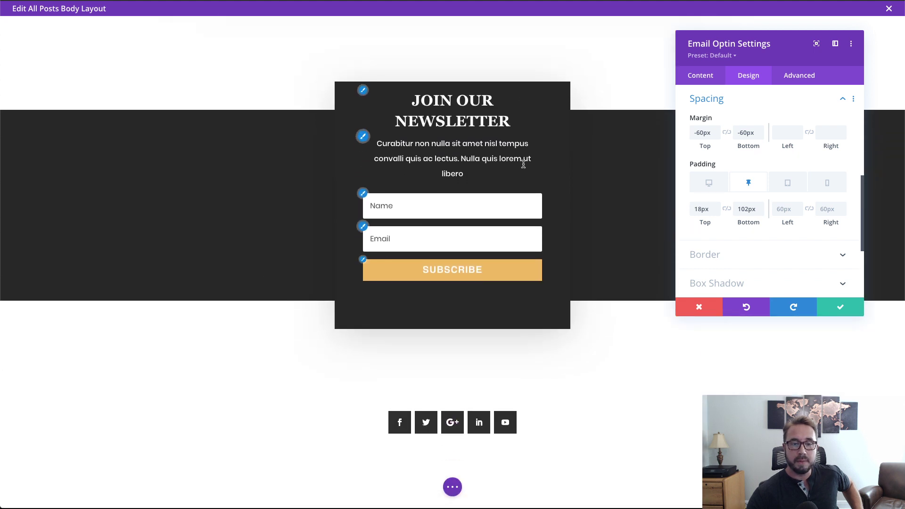
scroll(523, 164, "up", 1)
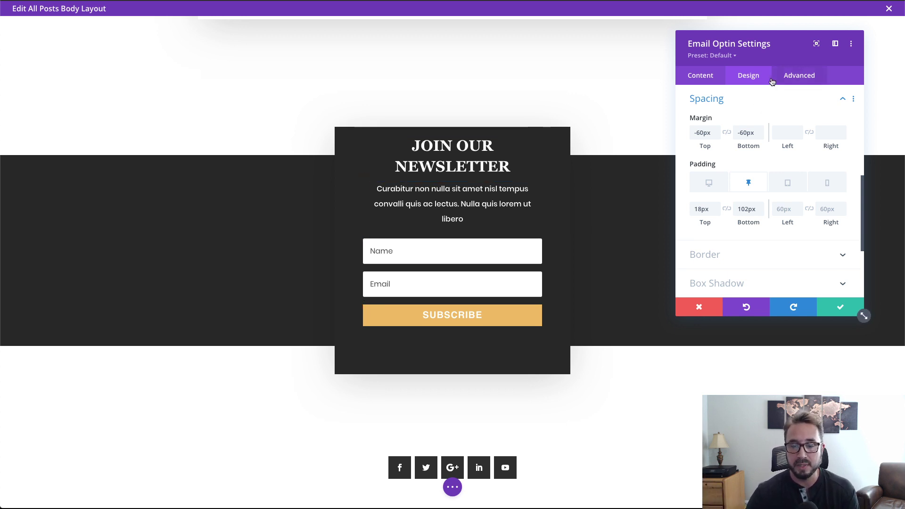
mouse_move(769, 120)
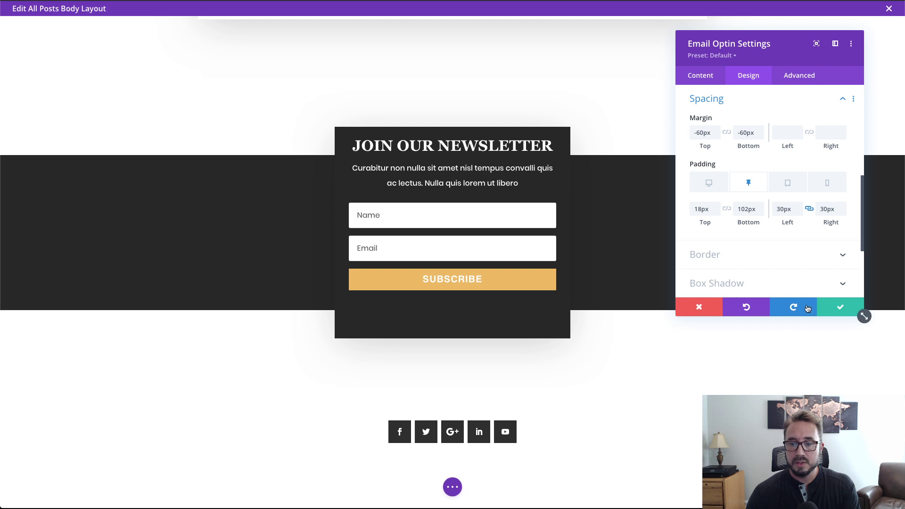
left_click(844, 308)
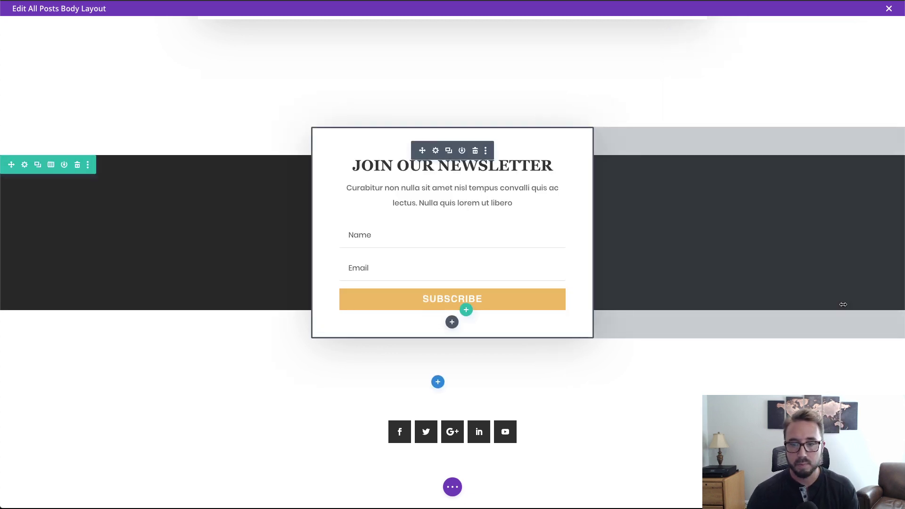
key("ctrl+s")
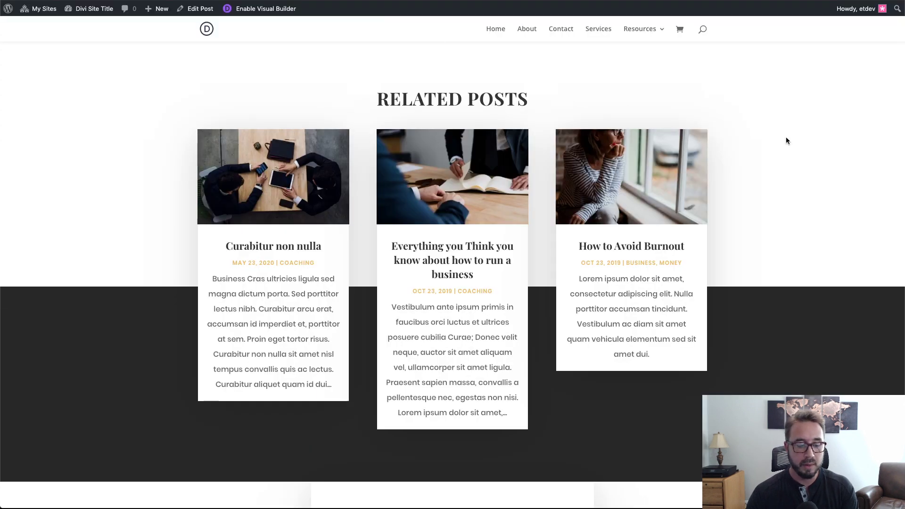
- Reload the live post and check the newsletter opt-in's sticky design and its transition to the normal state around the comments
key("super+r")
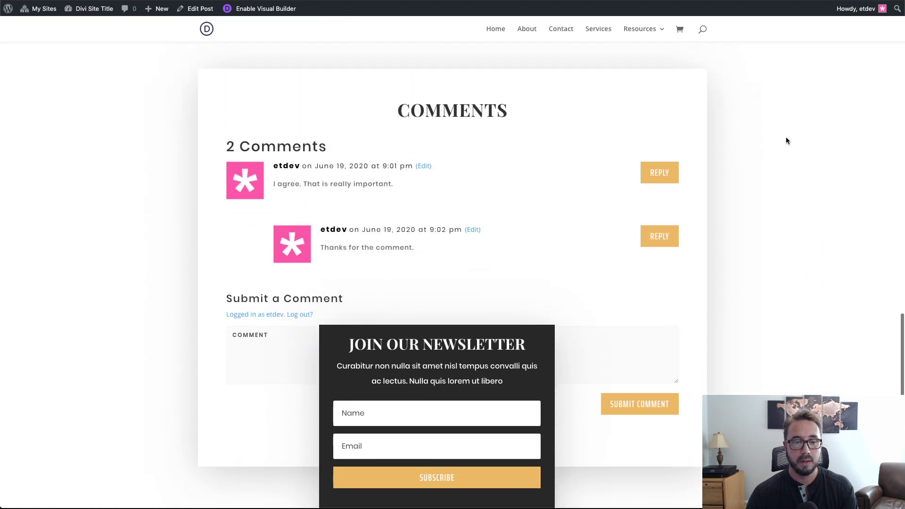
scroll(787, 138, "down", 2)
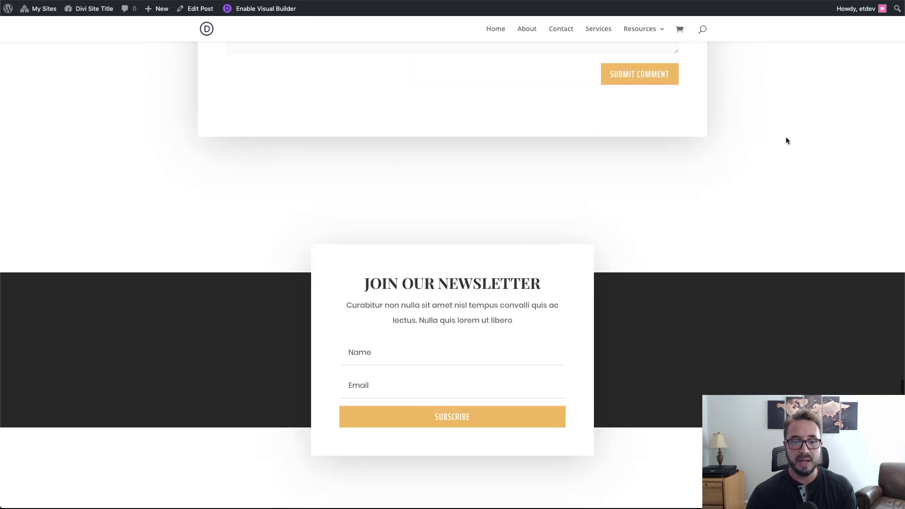
scroll(787, 138, "down", 2)
scroll(787, 138, "up", 2)
scroll(786, 140, "up", 10)
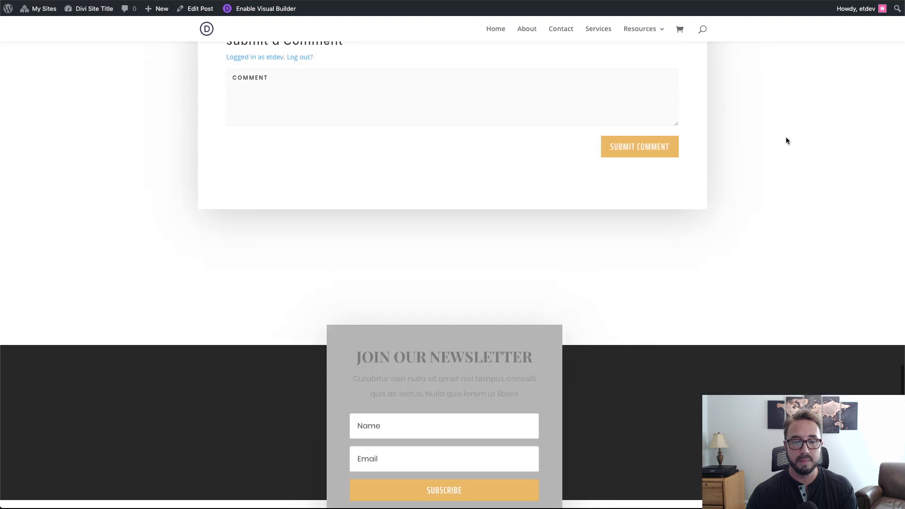
scroll(786, 141, "up", 12)
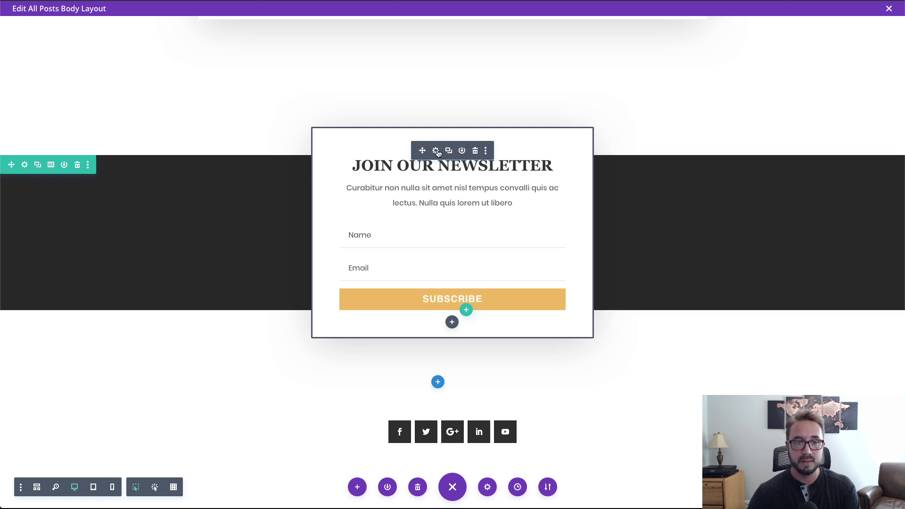
- Open the newsletter email opt-in's Transform Translate design options
left_click(436, 151)
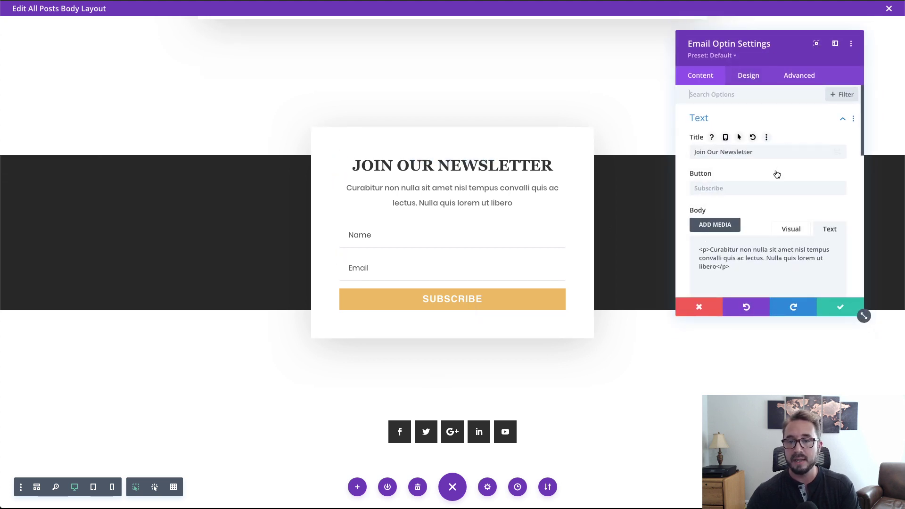
left_click(758, 81)
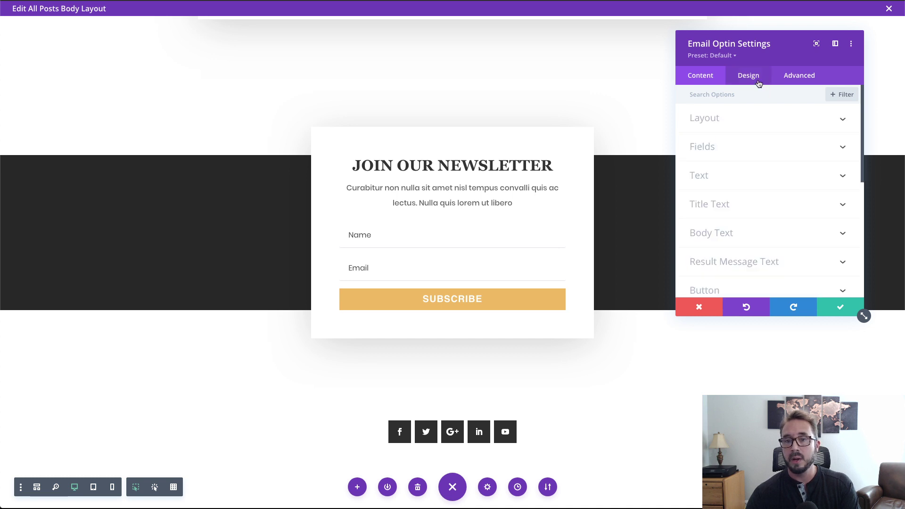
scroll(766, 217, "down", 5)
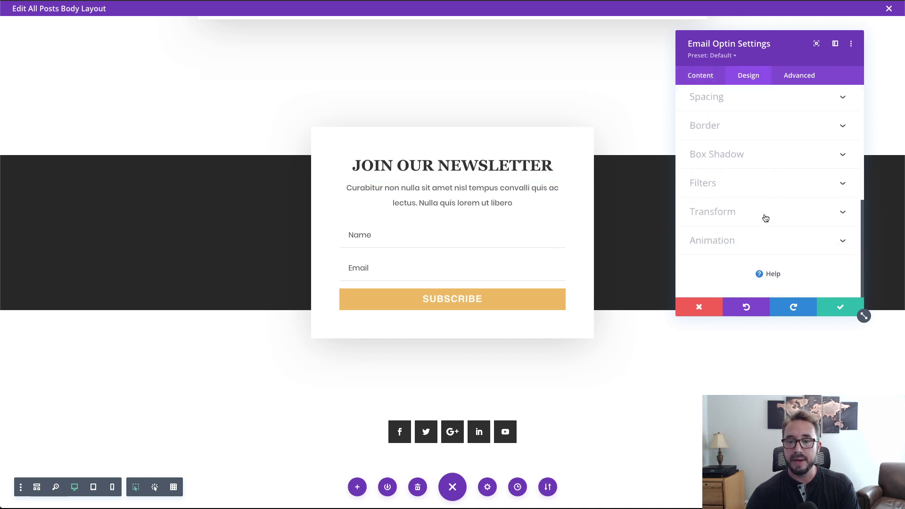
left_click(766, 217)
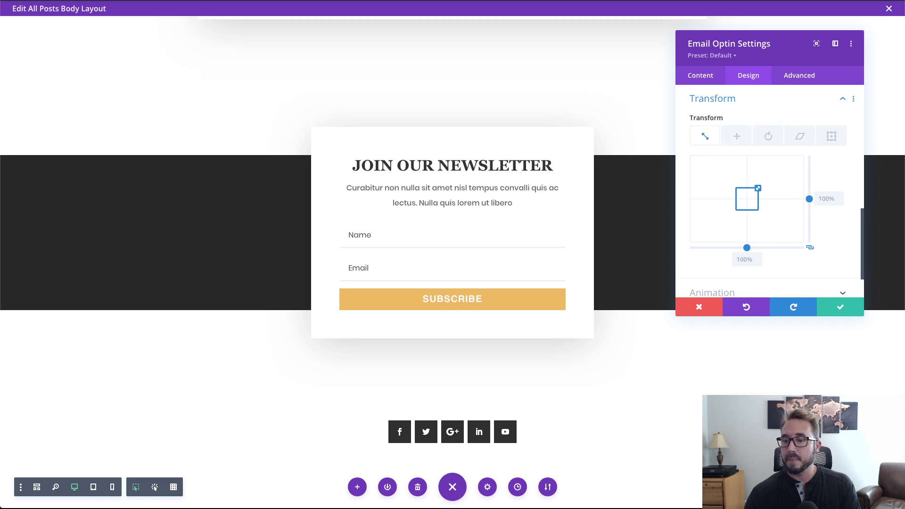
left_click(734, 139)
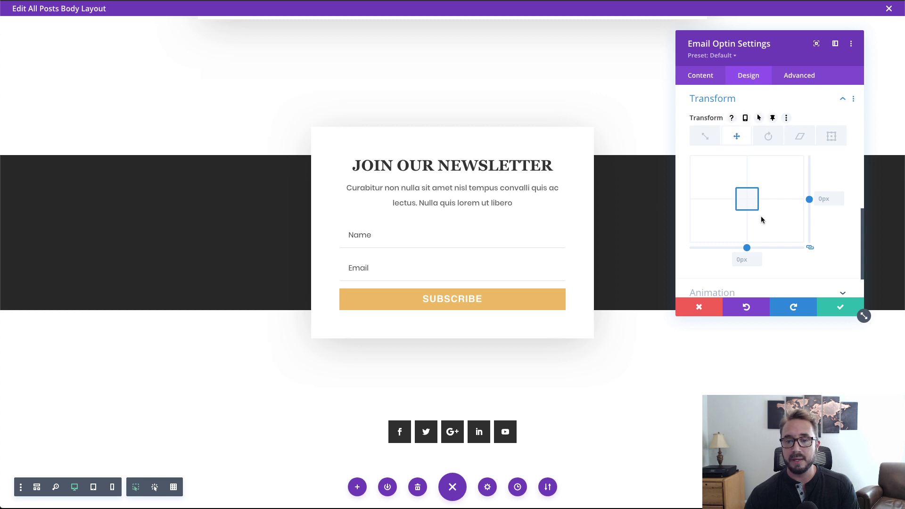
left_click(746, 199)
mouse_move(760, 201)
left_mouse_down()
mouse_move(750, 203)
mouse_move(764, 195)
mouse_move(751, 195)
mouse_move(770, 194)
mouse_move(743, 207)
mouse_move(745, 197)
left_mouse_up()
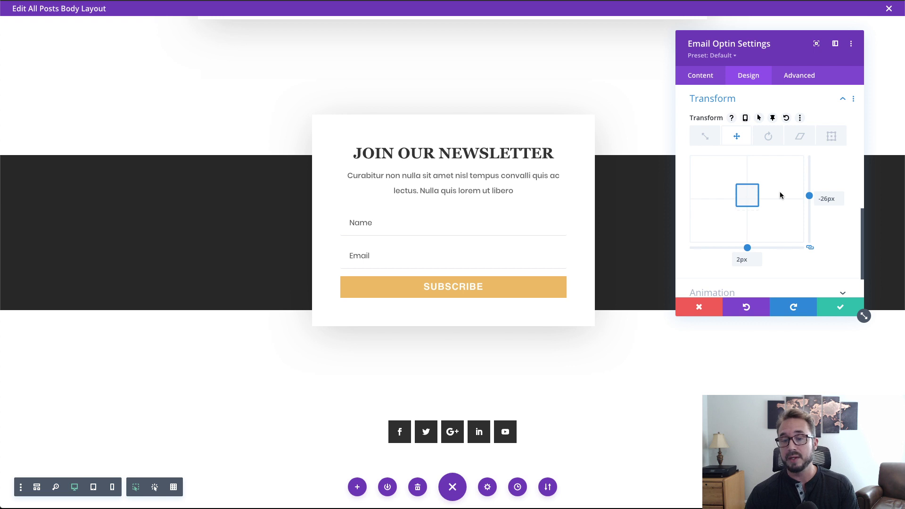
left_click(786, 119)
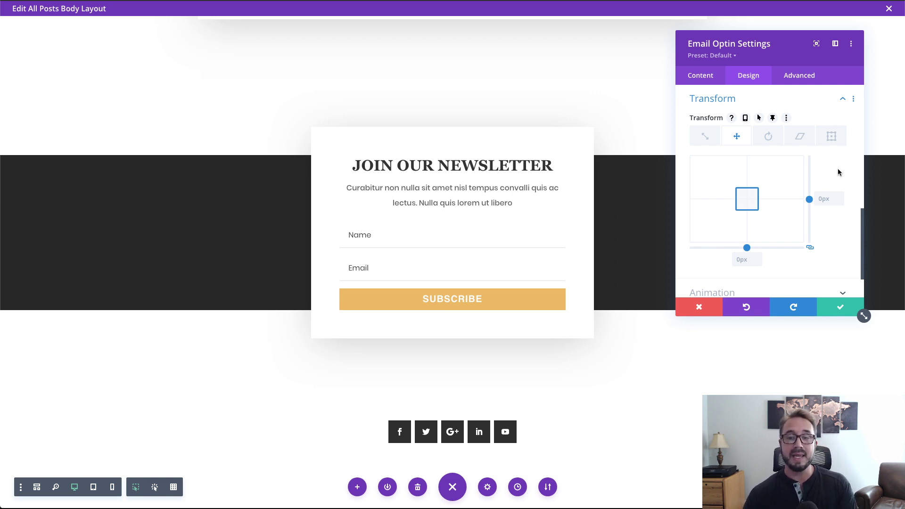
- Enable sticky styling for the email opt-in's transform, unlink the translate axes and set the sticky-state vertical translate to 85px
left_click(773, 119)
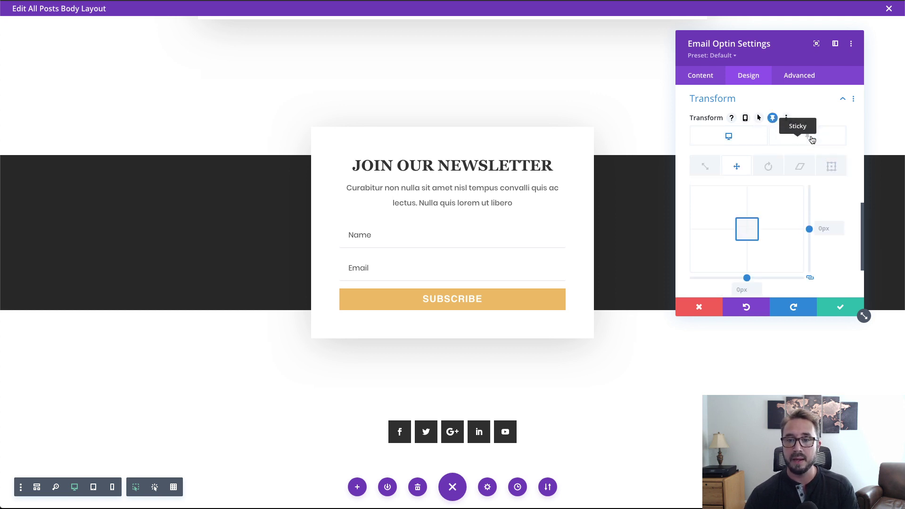
left_click(807, 137)
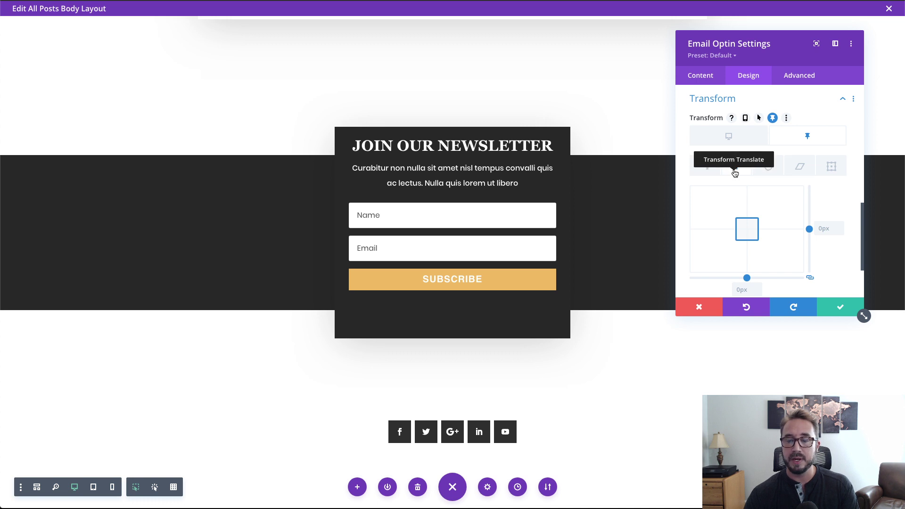
left_click(811, 277)
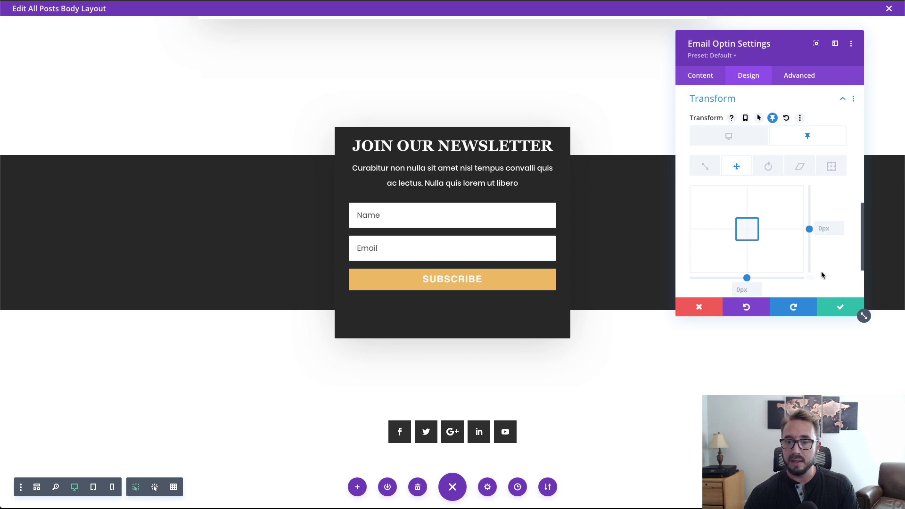
scroll(823, 266, "down", 1)
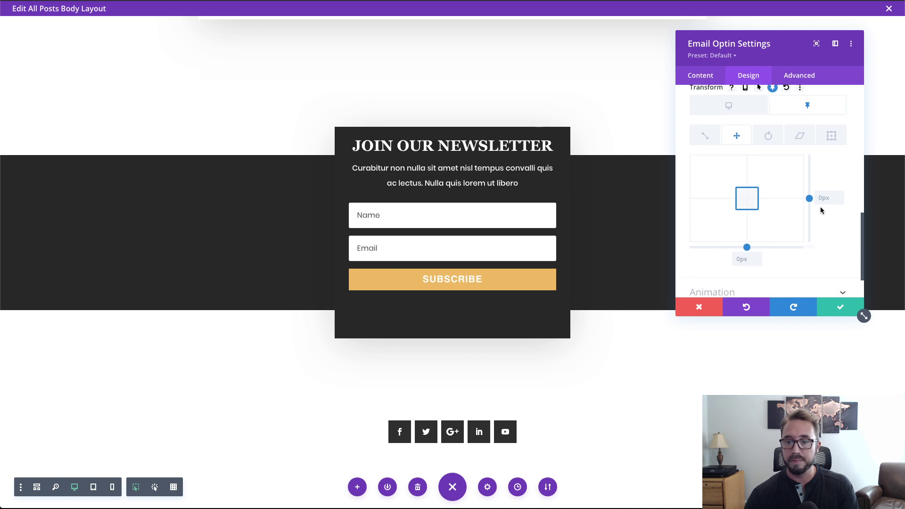
left_click(824, 200)
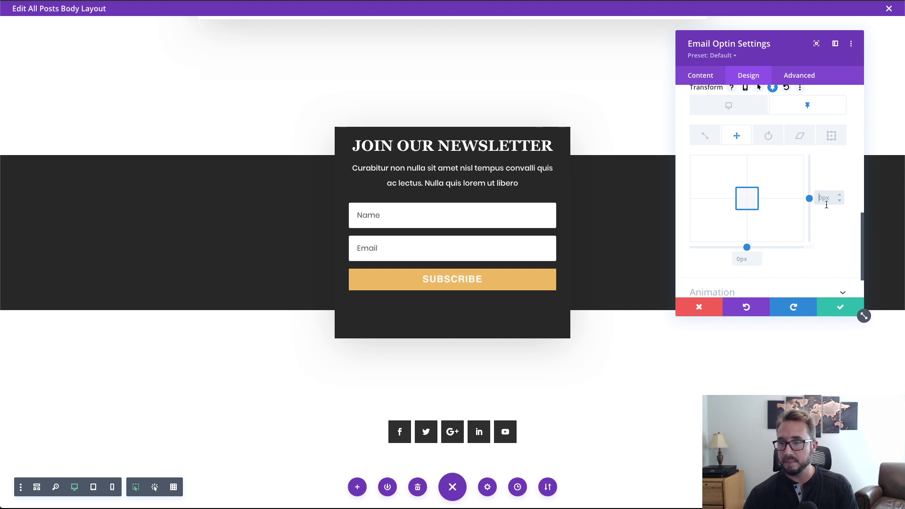
type("85")
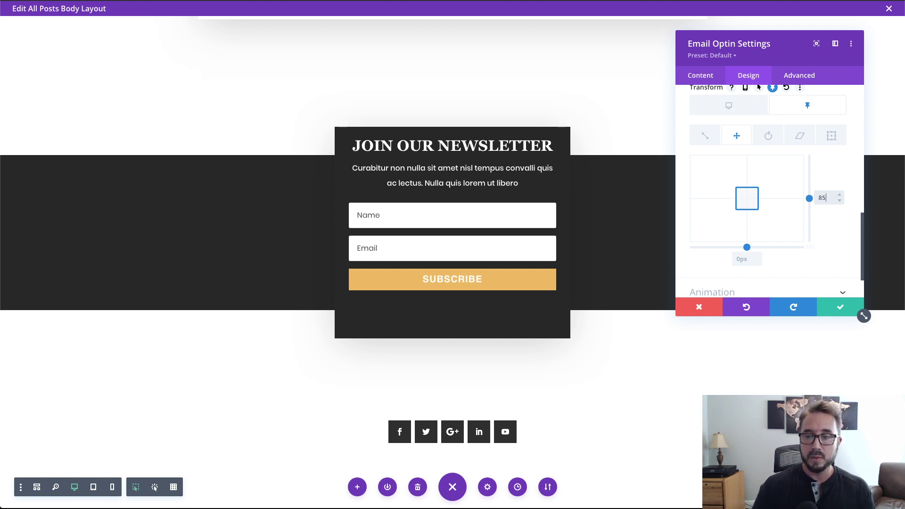
key("Return")
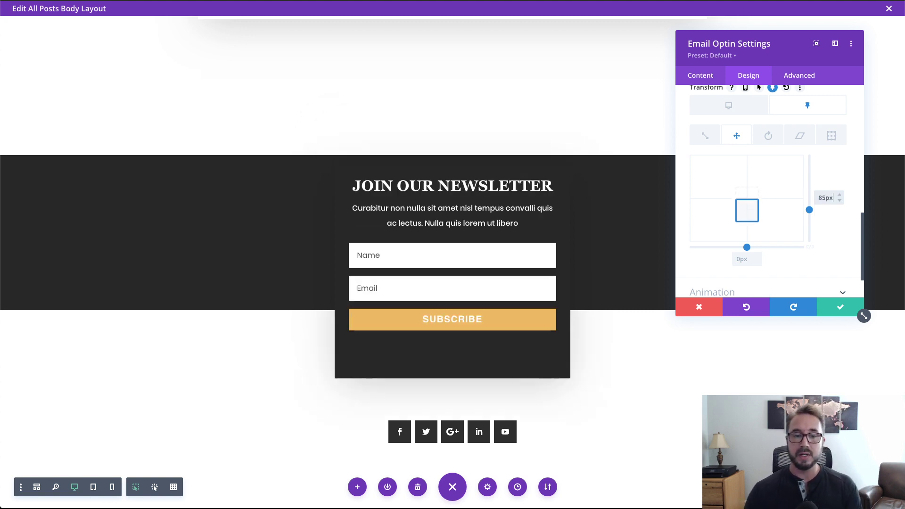
- Change the email opt-in's sticky-state vertical translate to 85%
left_click(835, 197)
key("BackSpace")
key("BackSpace")
type("%")
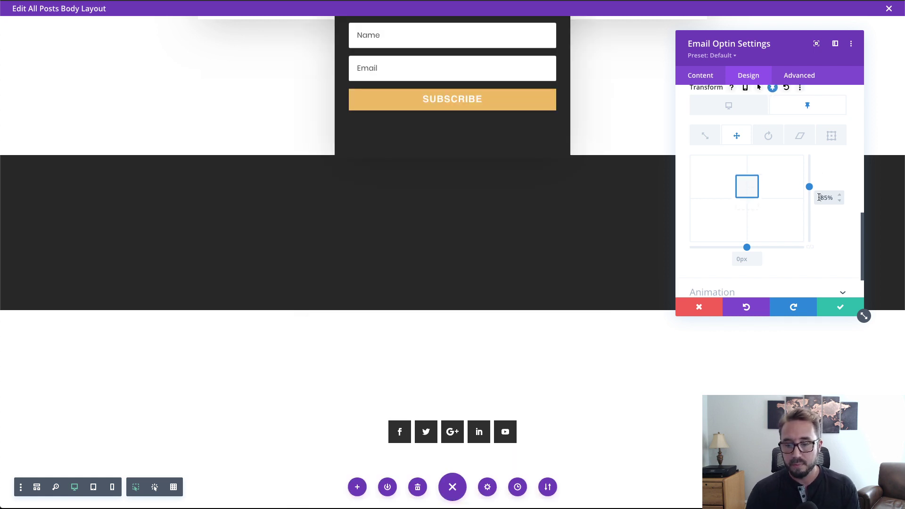
key("BackSpace")
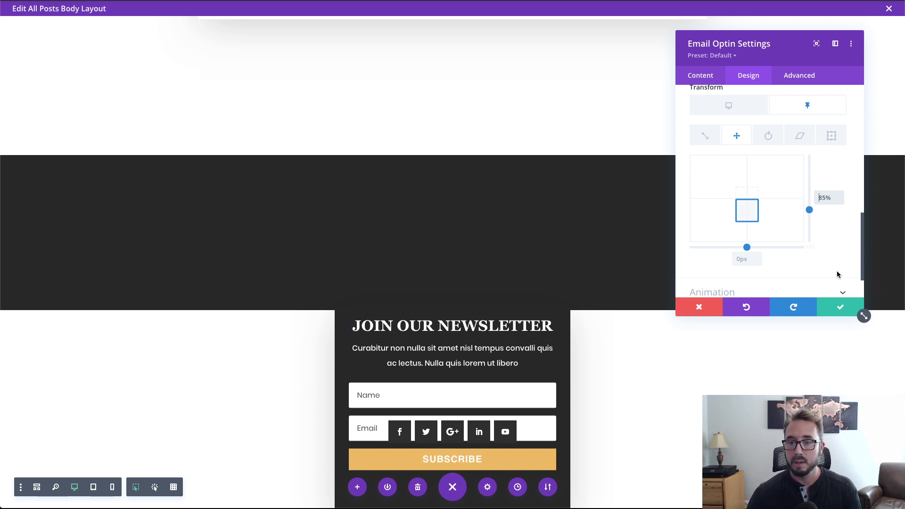
- Enable hover styling for the email opt-in's transform, set the hover-state vertical translate to 0%, and save the module settings
scroll(837, 275, "up", 1)
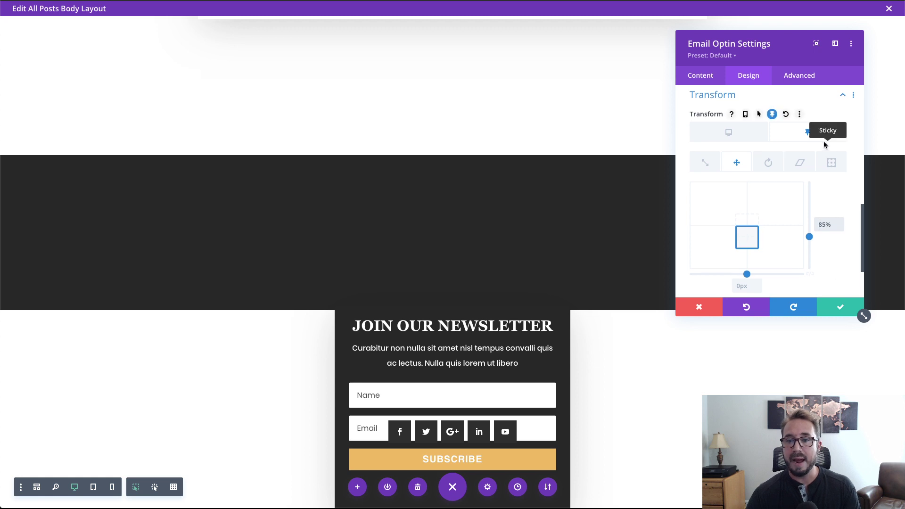
left_click(759, 115)
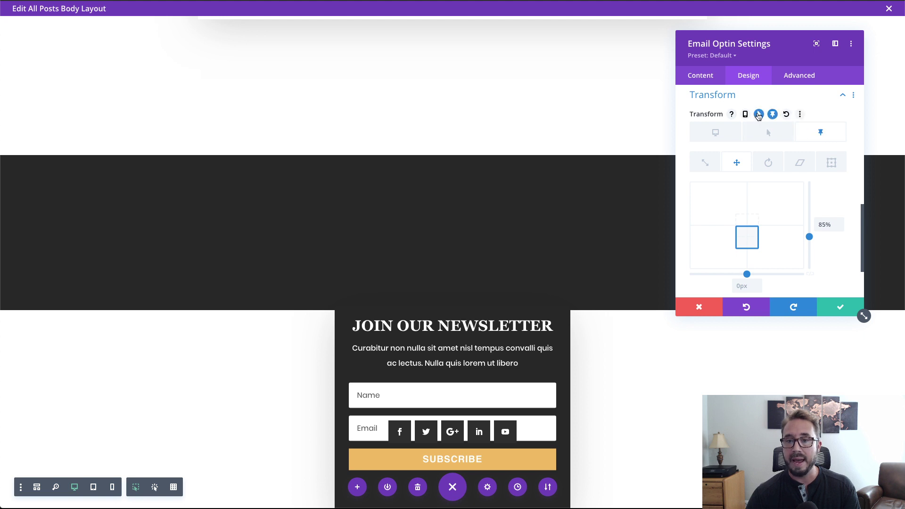
left_click(775, 136)
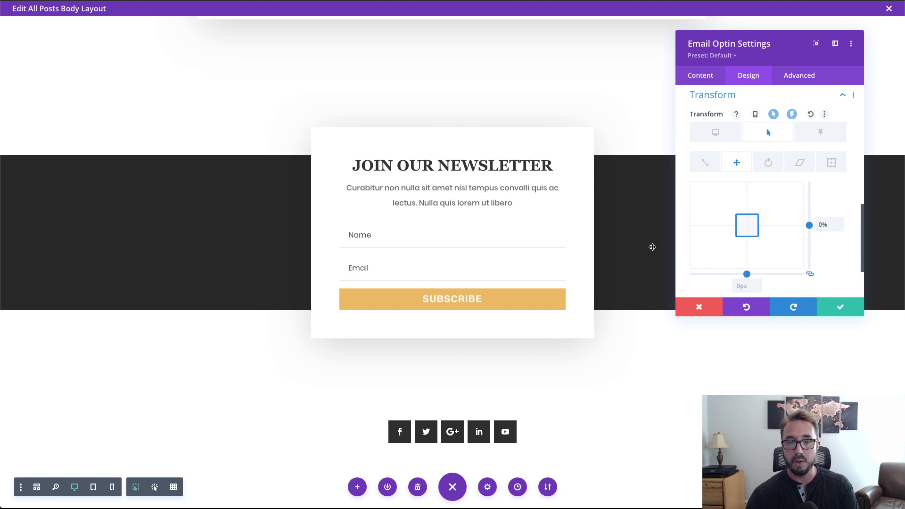
scroll(649, 247, "up", 3)
scroll(649, 247, "up", 2)
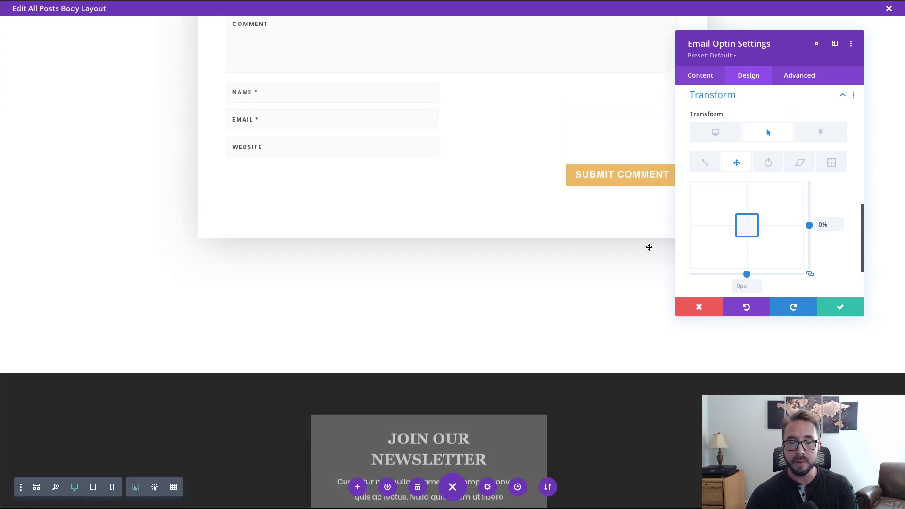
scroll(649, 248, "down", 3)
scroll(649, 248, "down", 2)
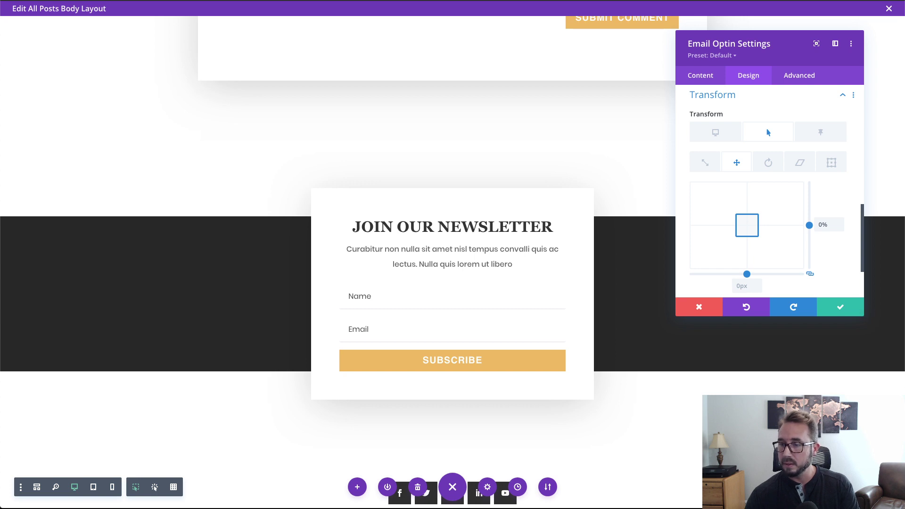
left_click(830, 312)
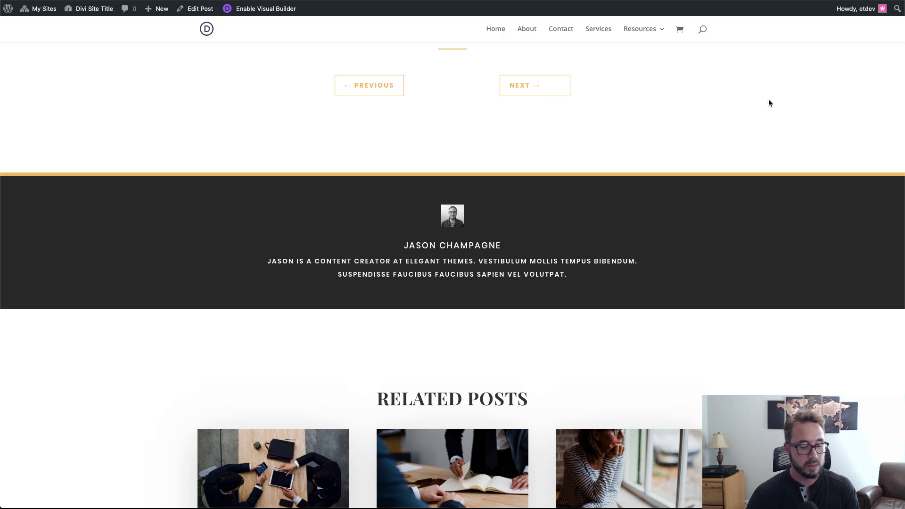
- Check the offset sticky newsletter opt-in on the live post, from the article through the related posts to the comments
scroll(768, 103, "up", 15)
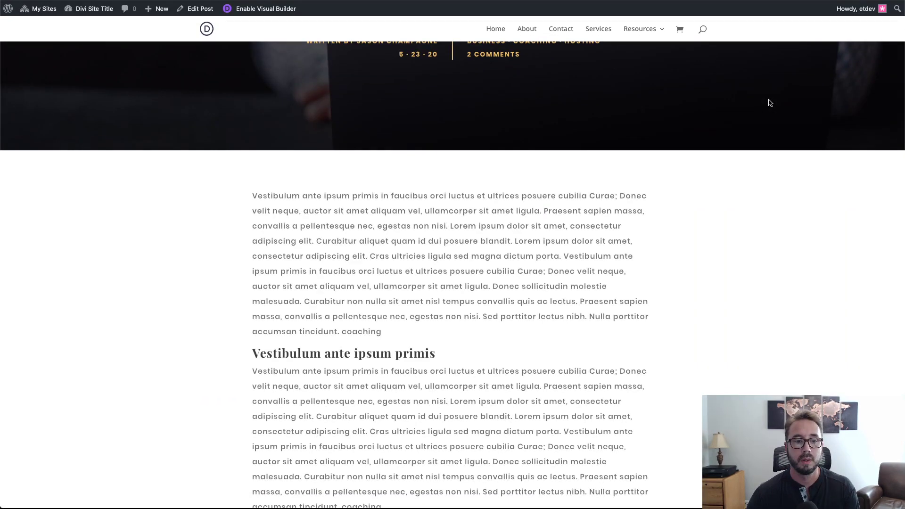
scroll(761, 157, "down", 10)
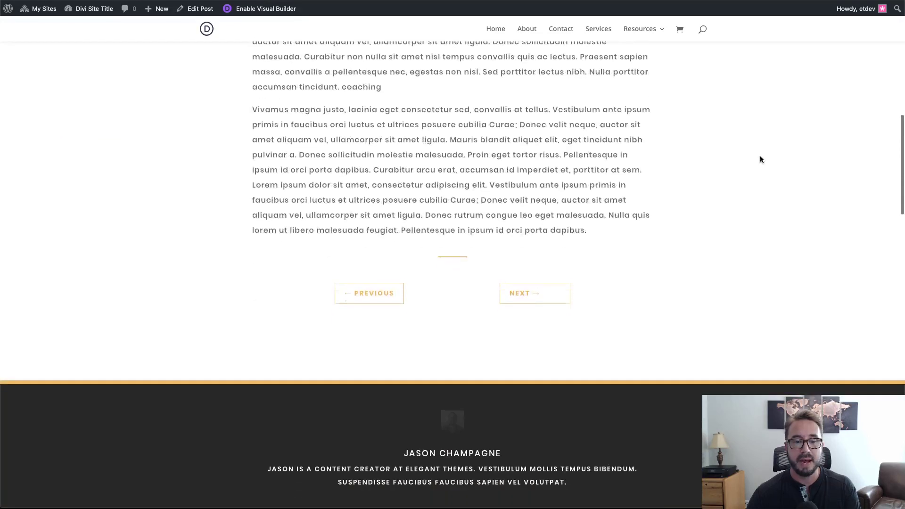
scroll(760, 157, "down", 8)
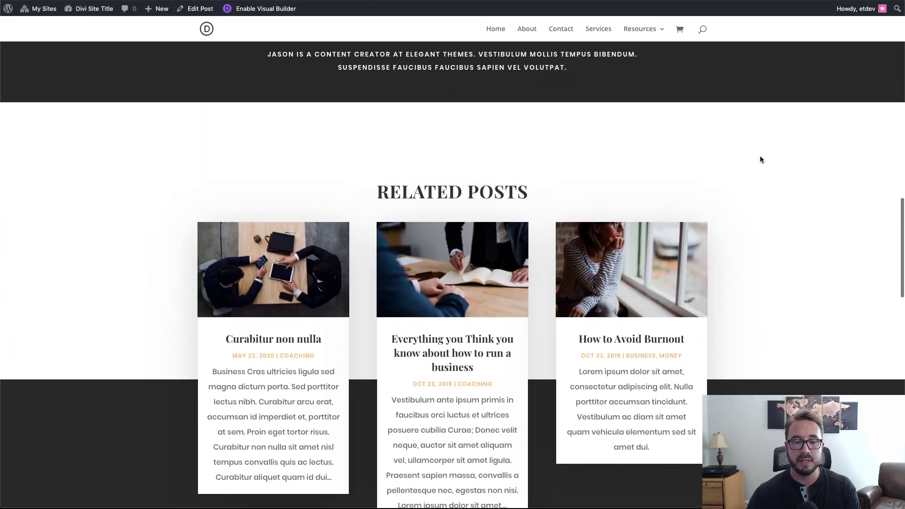
scroll(761, 159, "down", 4)
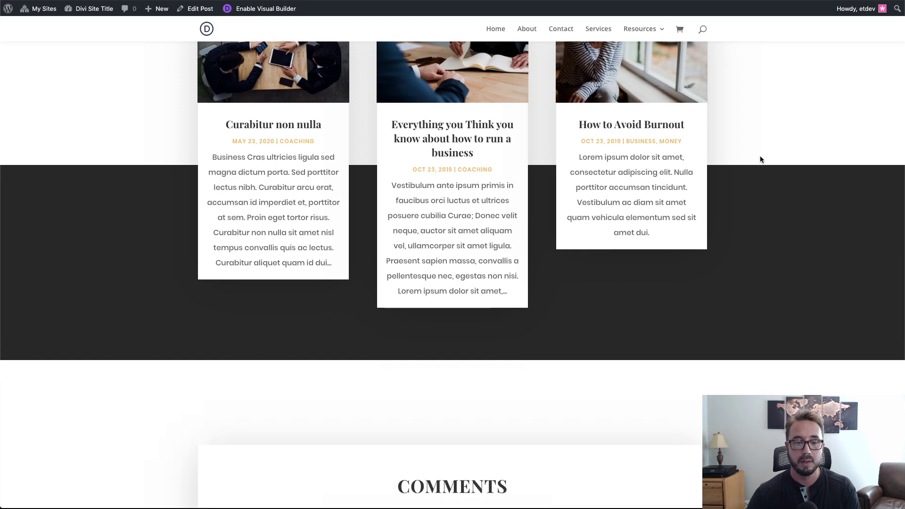
scroll(761, 158, "down", 3)
scroll(760, 158, "up", 5)
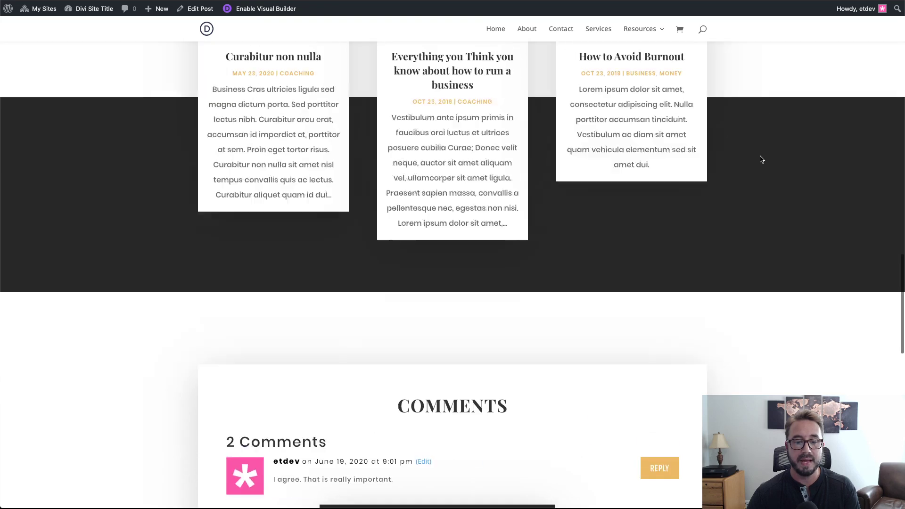
scroll(759, 159, "down", 6)
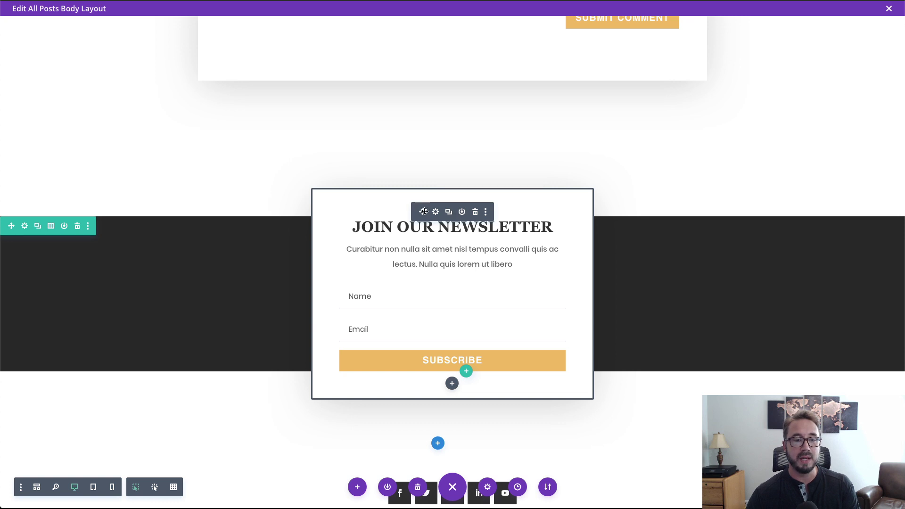
- Reset the email opt-in's margin to its default and save the module settings
left_click(436, 213)
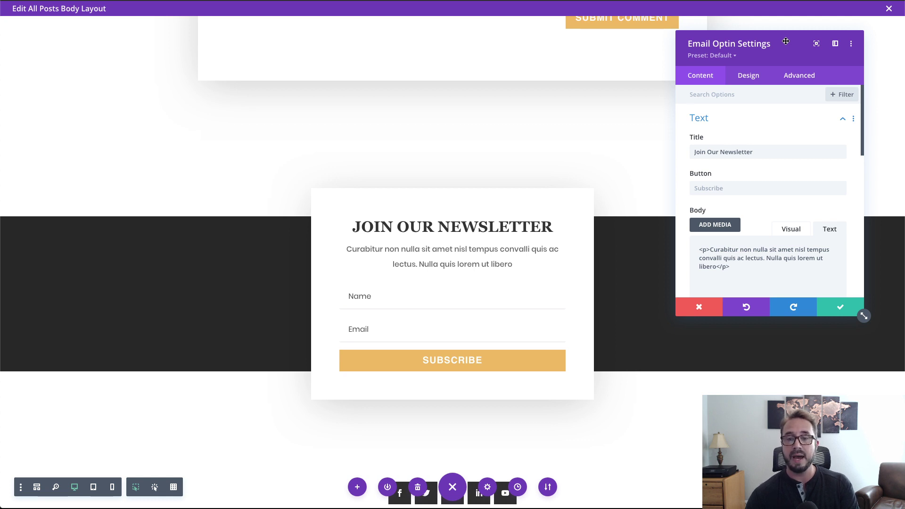
left_click(751, 78)
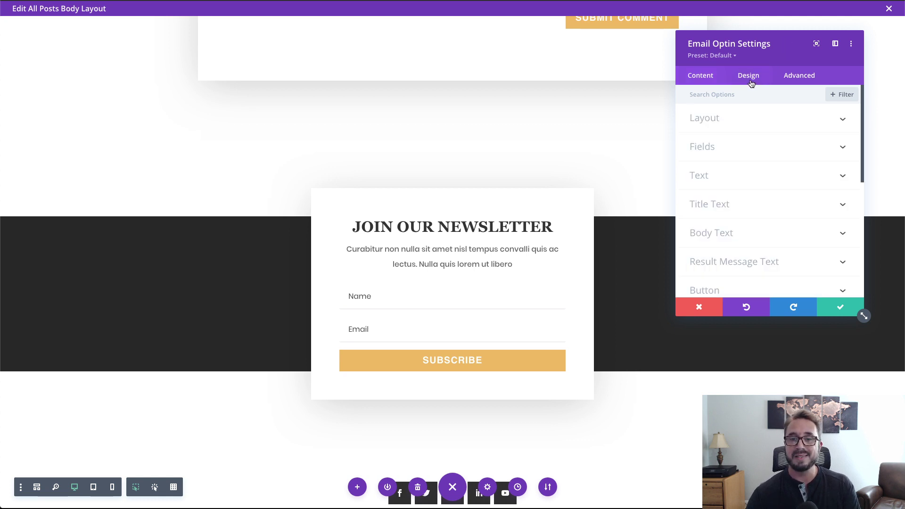
scroll(798, 228, "down", 2)
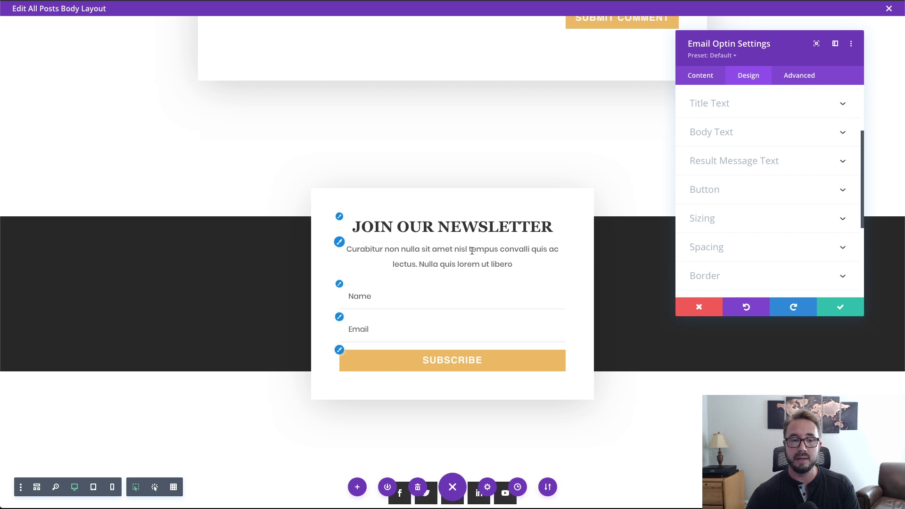
scroll(741, 212, "down", 1)
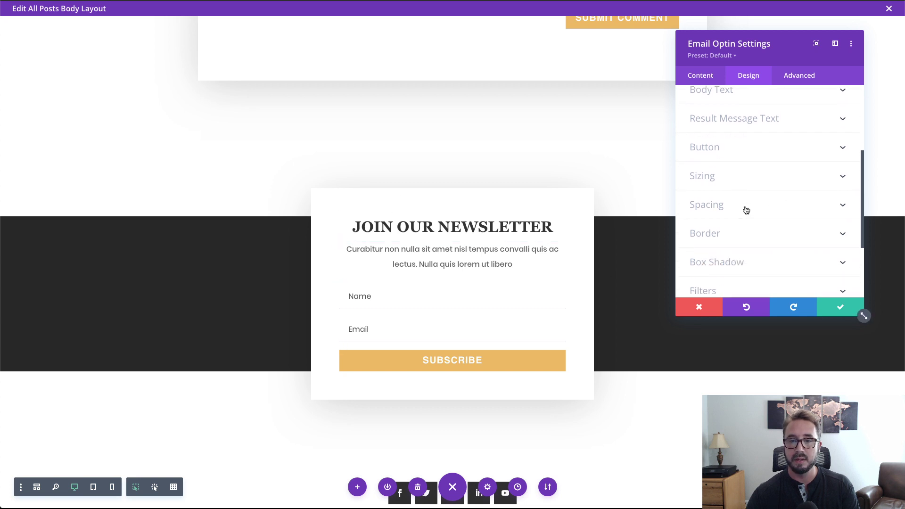
left_click(746, 207)
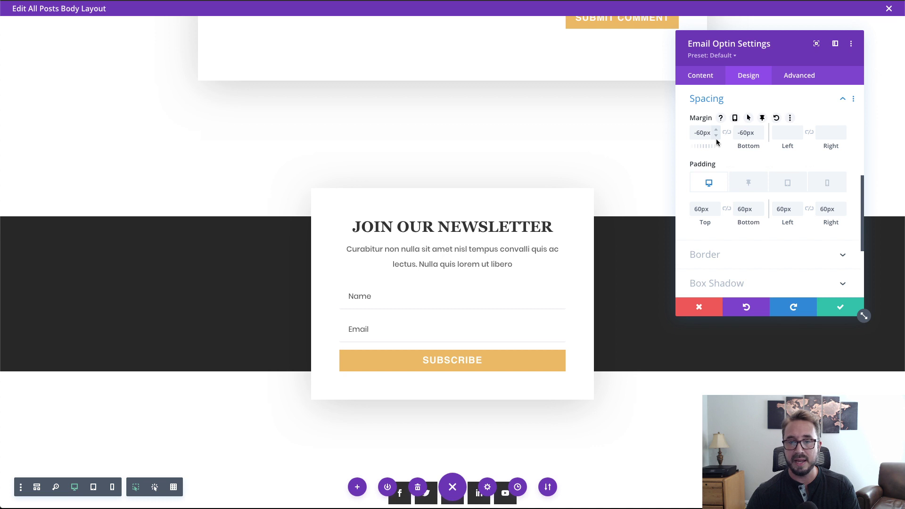
left_click(776, 118)
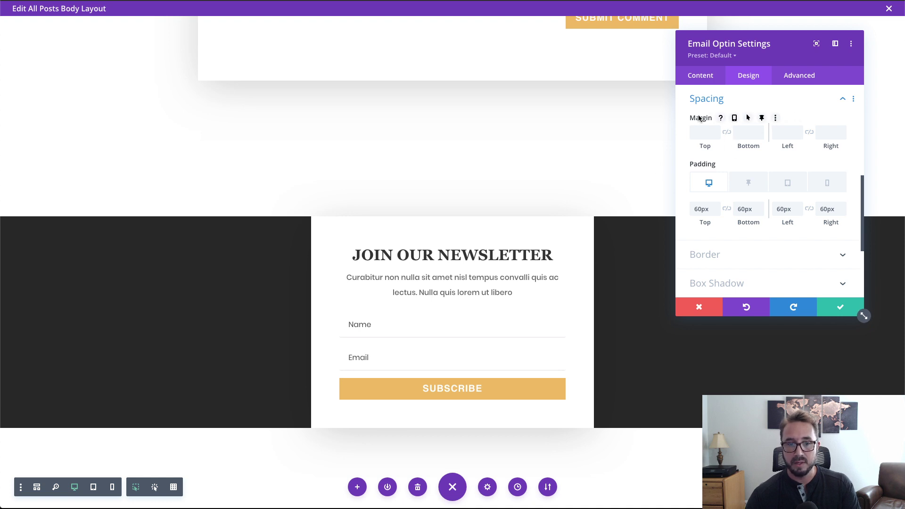
left_click(839, 307)
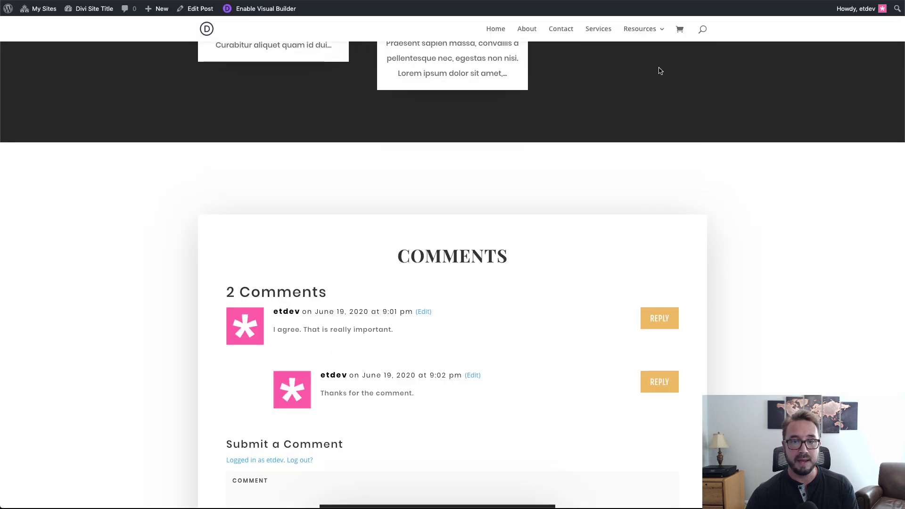
- Check the sticky newsletter opt-in's position and hover reveal on the live post, between the article end, related posts and comments
scroll(772, 176, "up", 10)
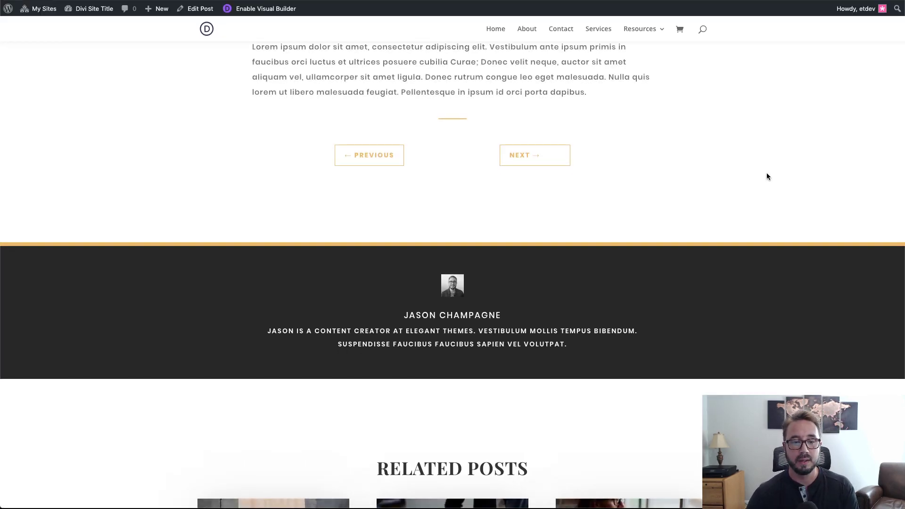
scroll(768, 173, "down", 4)
scroll(769, 176, "down", 9)
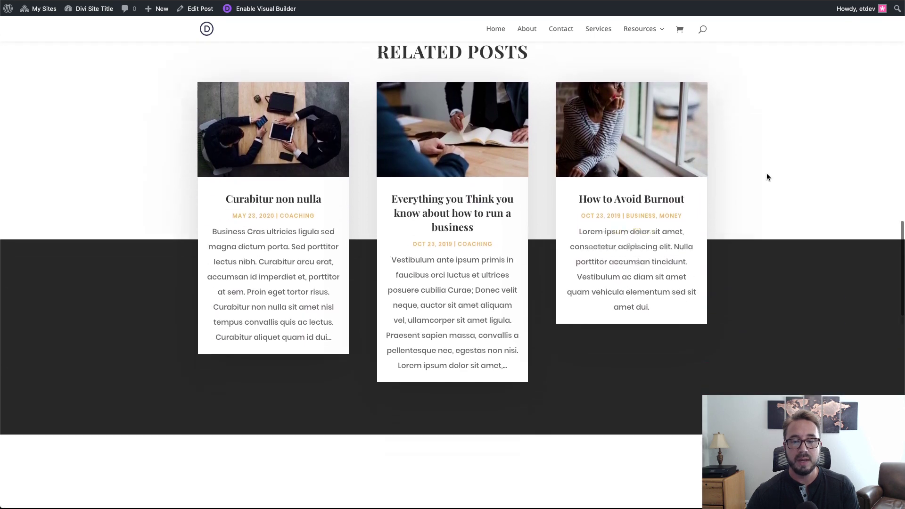
scroll(768, 177, "up", 3)
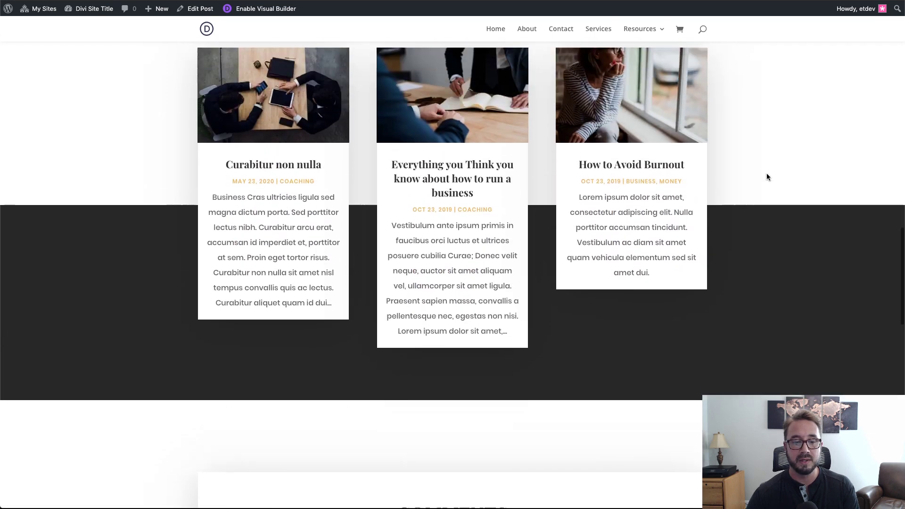
scroll(768, 174, "down", 3)
scroll(768, 178, "down", 2)
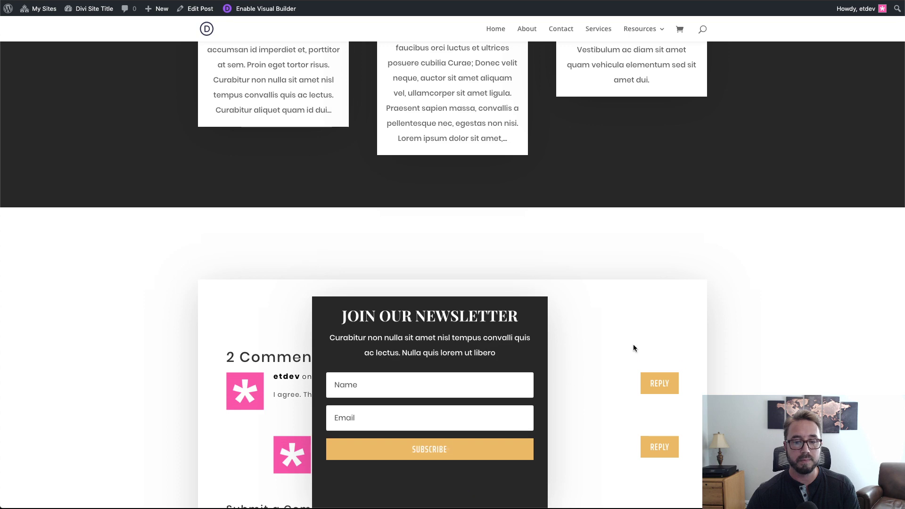
scroll(762, 298, "down", 3)
scroll(762, 298, "up", 2)
scroll(762, 297, "up", 5)
scroll(761, 297, "down", 4)
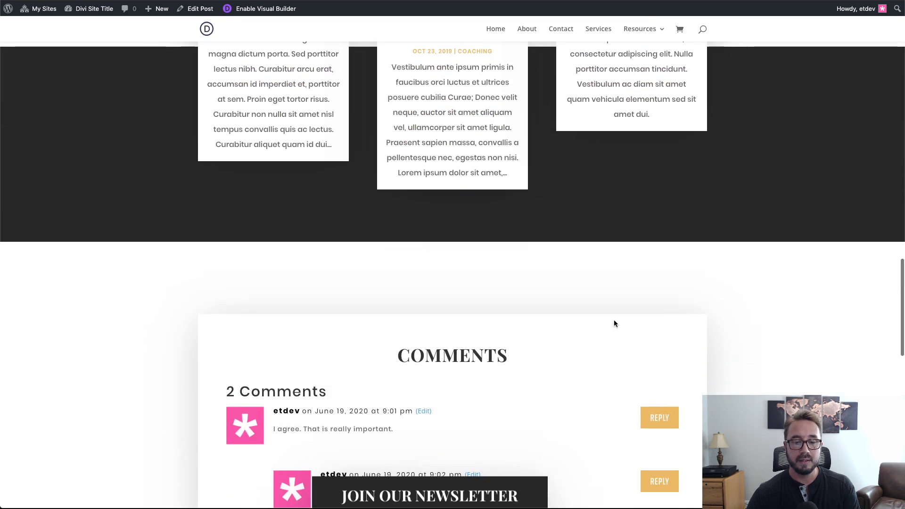
- Preview the live post in the browser's iPhone 6/7/8 Plus emulation, reload it and go down to the comments
right_click(601, 283)
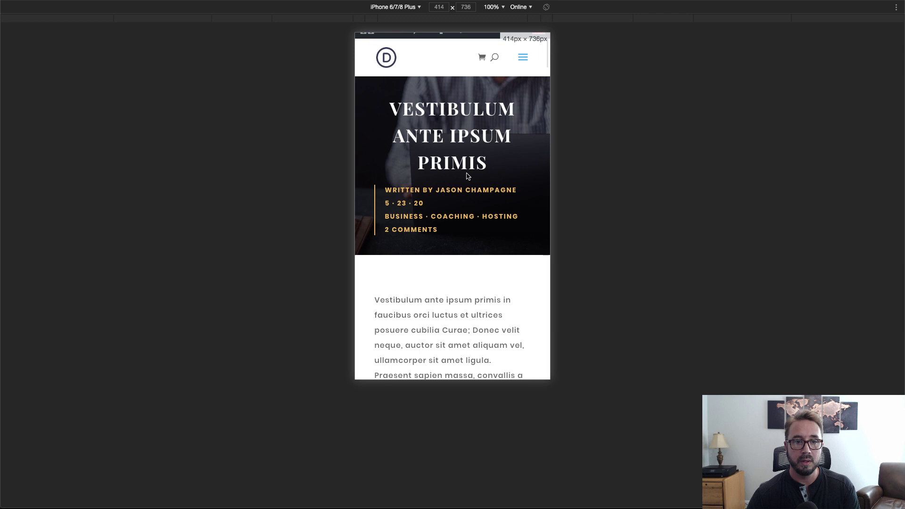
scroll(468, 177, "down", 10)
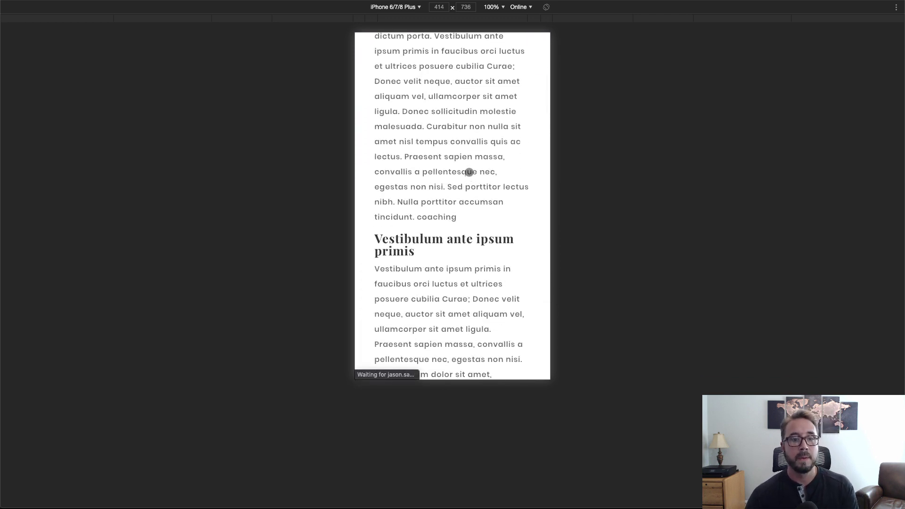
key("super+r")
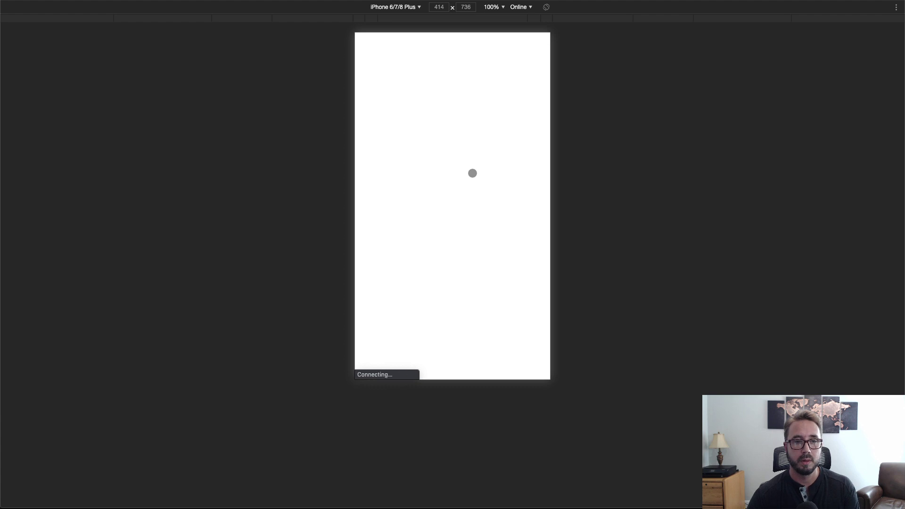
scroll(473, 173, "down", 7)
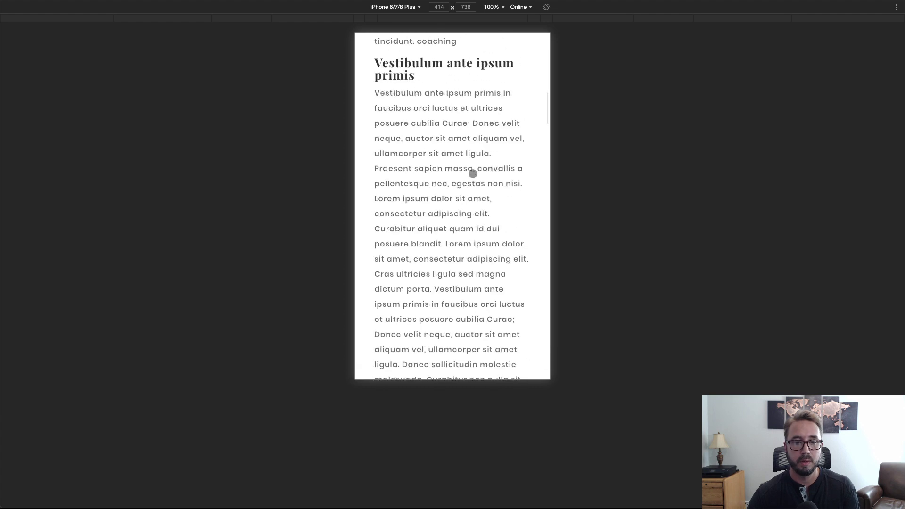
scroll(473, 174, "down", 15)
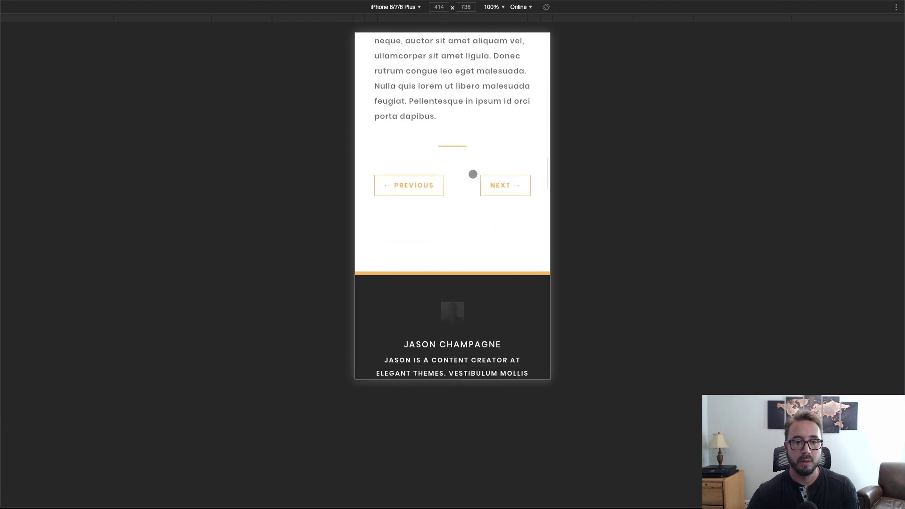
scroll(473, 174, "down", 15)
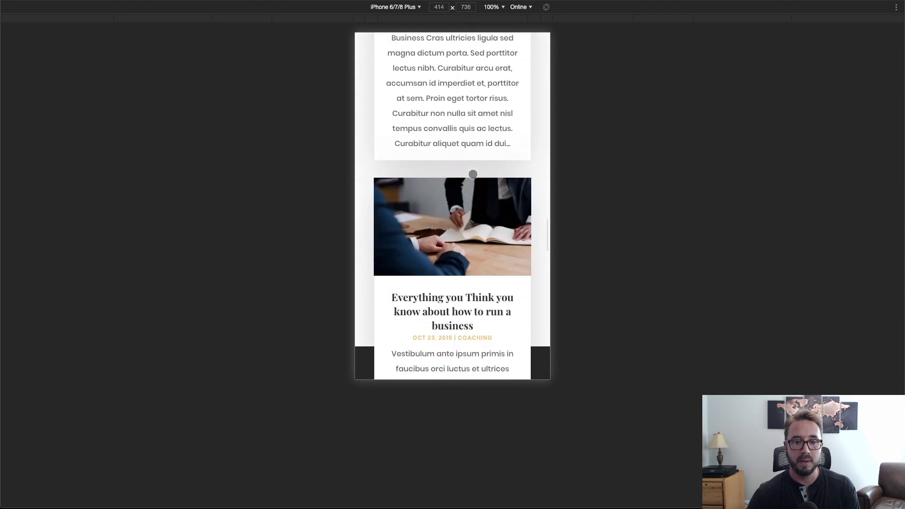
scroll(473, 174, "down", 15)
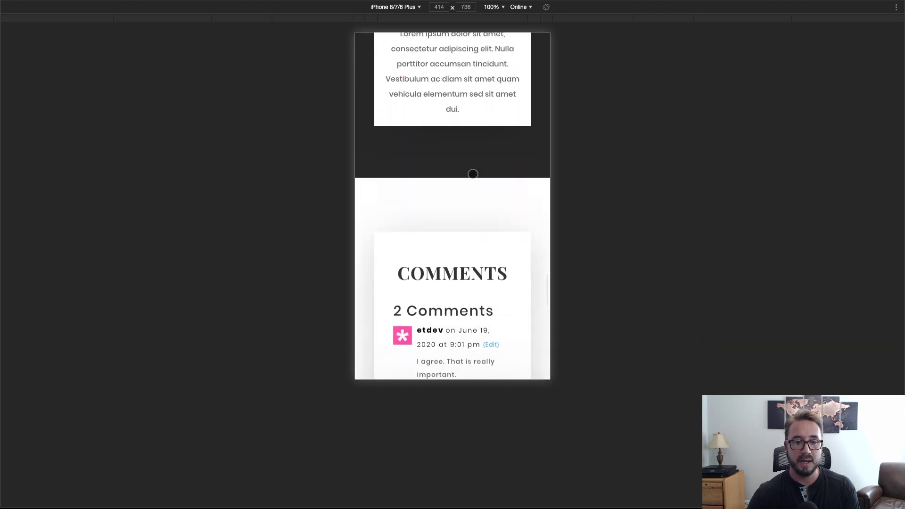
scroll(472, 174, "down", 5)
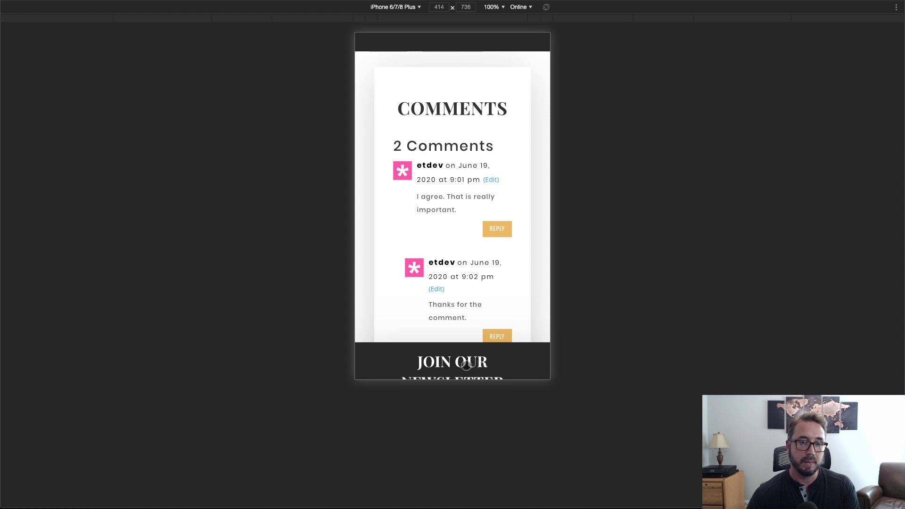
- Examine how the sticky newsletter opt-in collapses and expands over the comments in the phone preview
scroll(476, 304, "down", 4)
scroll(477, 304, "up", 6)
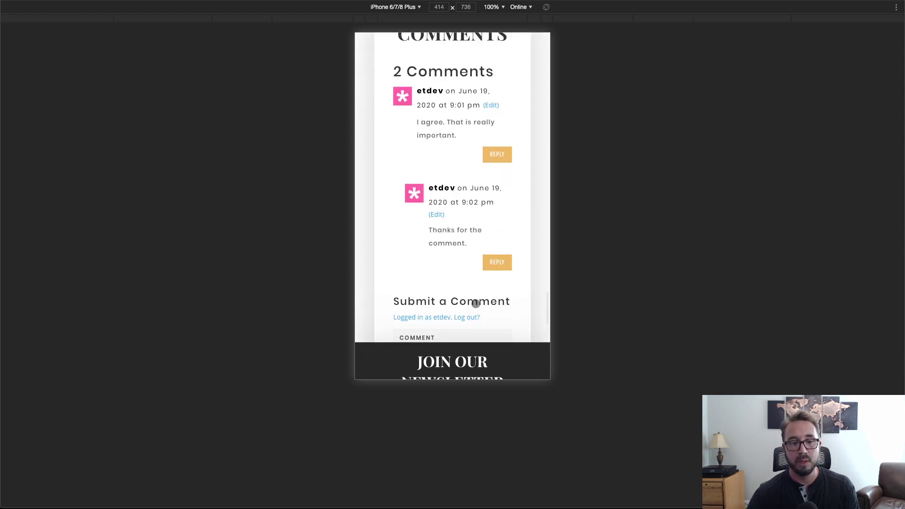
scroll(476, 304, "down", 4)
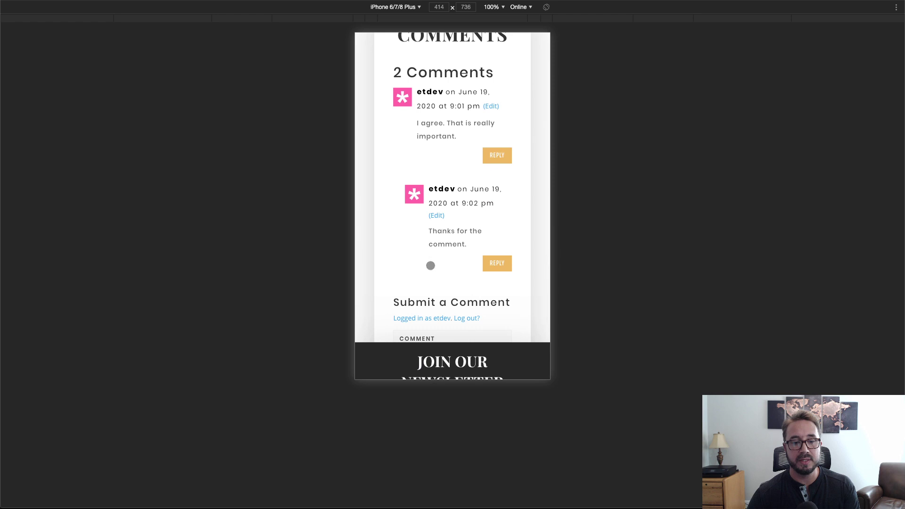
scroll(439, 237, "up", 4)
scroll(439, 237, "down", 1)
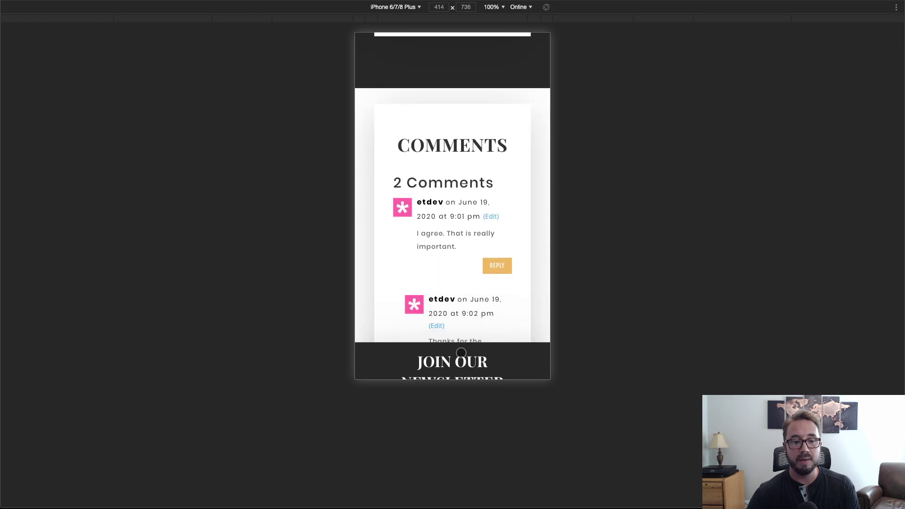
scroll(462, 353, "down", 5)
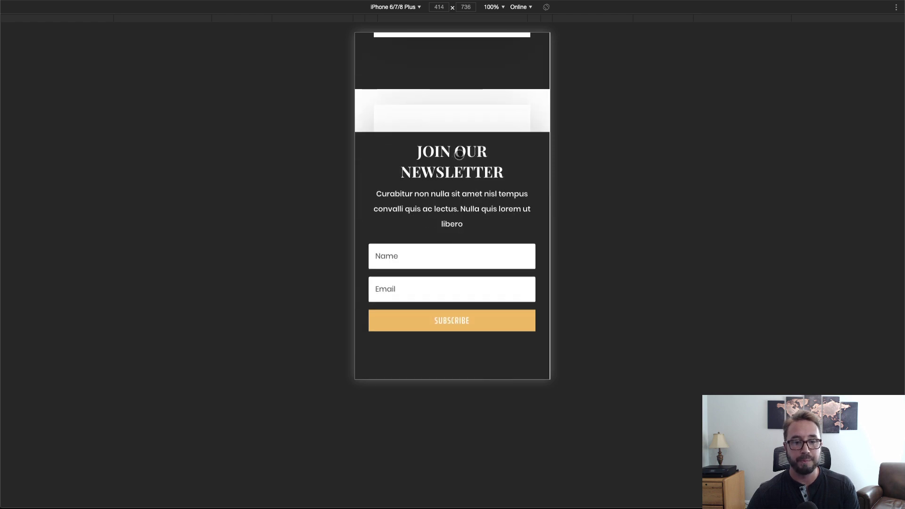
scroll(476, 115, "up", 5)
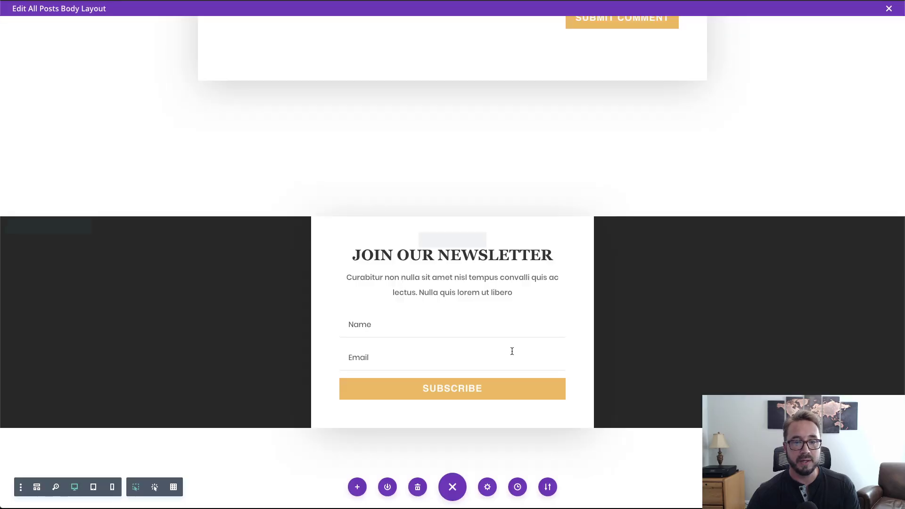
- Reduce the email opt-in's title text size for tablet to below 26px and save the module settings
left_click(435, 241)
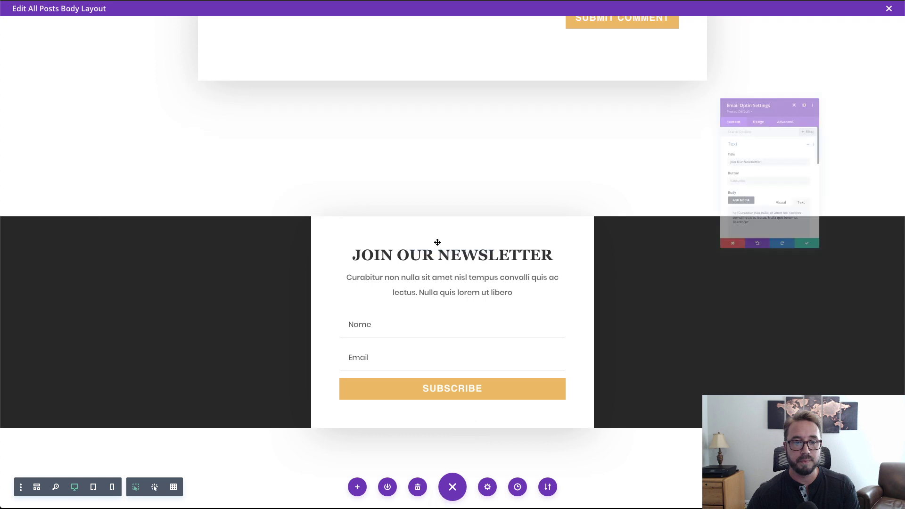
left_click(754, 82)
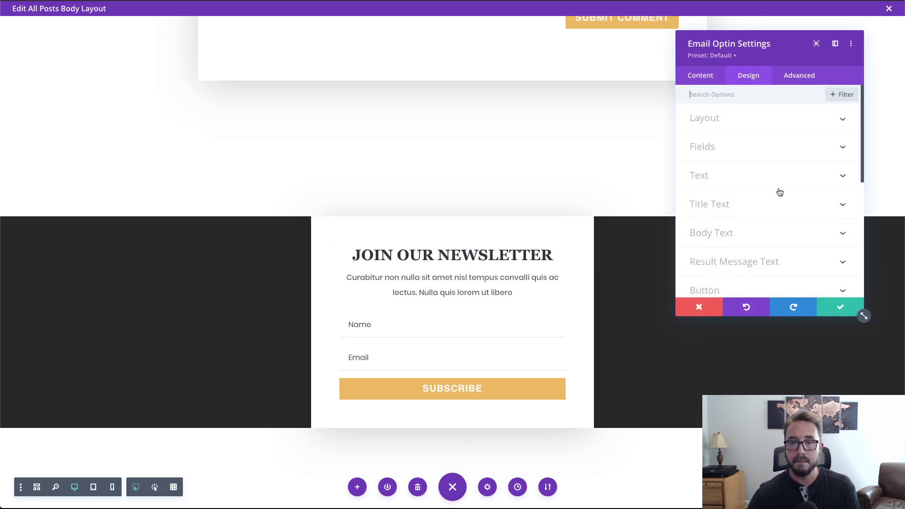
left_click(751, 199)
scroll(785, 195, "down", 5)
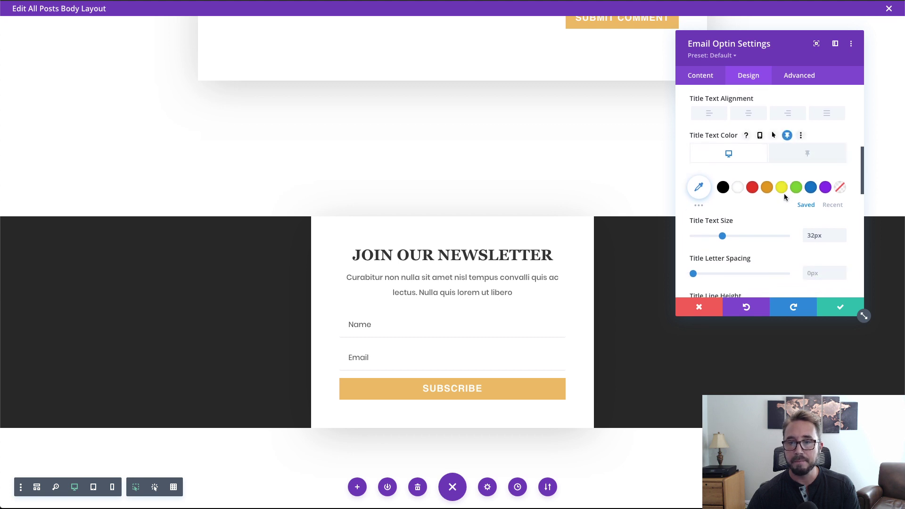
scroll(745, 165, "up", 3)
scroll(745, 166, "down", 4)
mouse_move(743, 172)
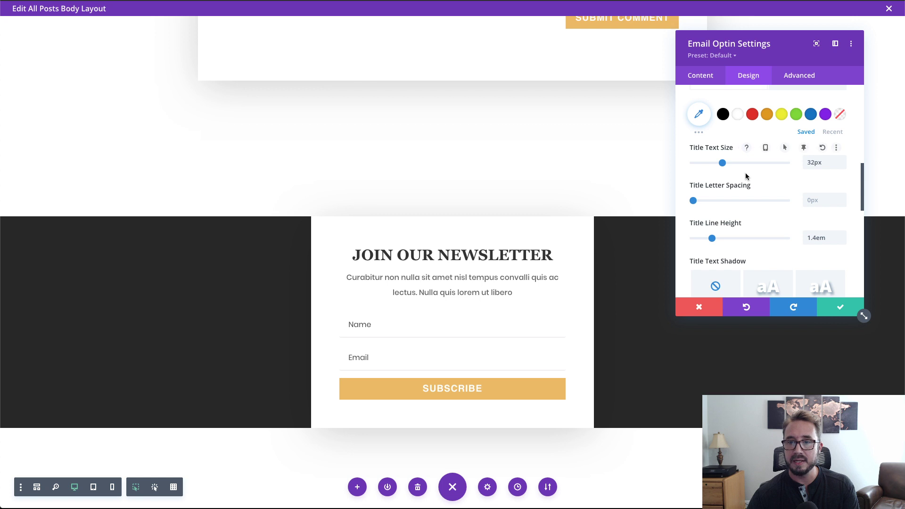
left_click(755, 148)
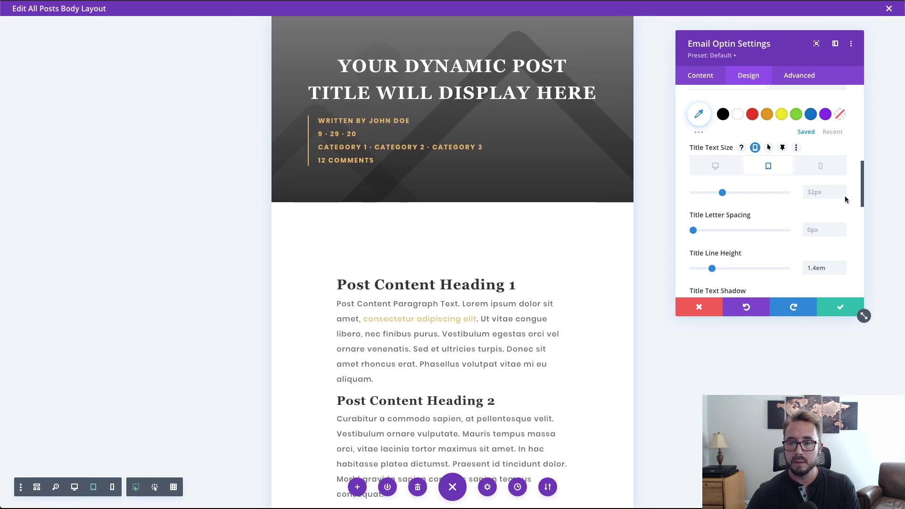
left_click(843, 196)
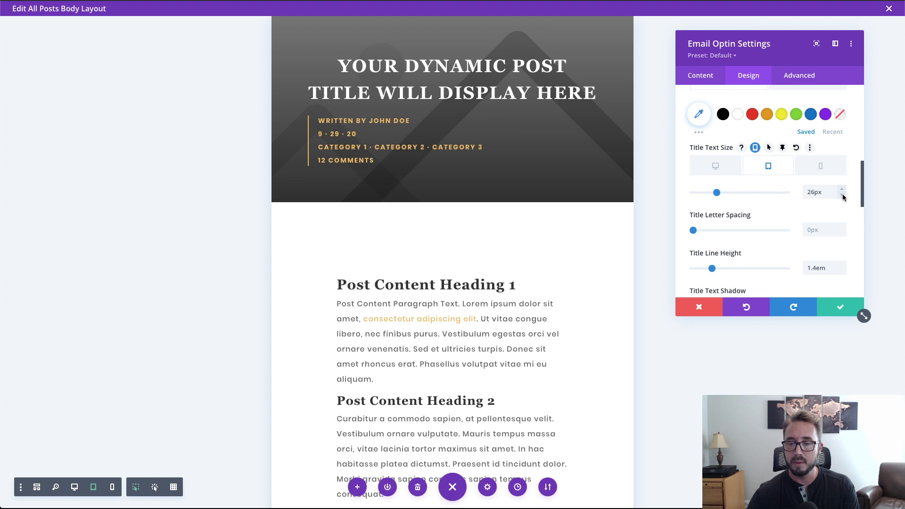
left_click(842, 196)
left_click(832, 307)
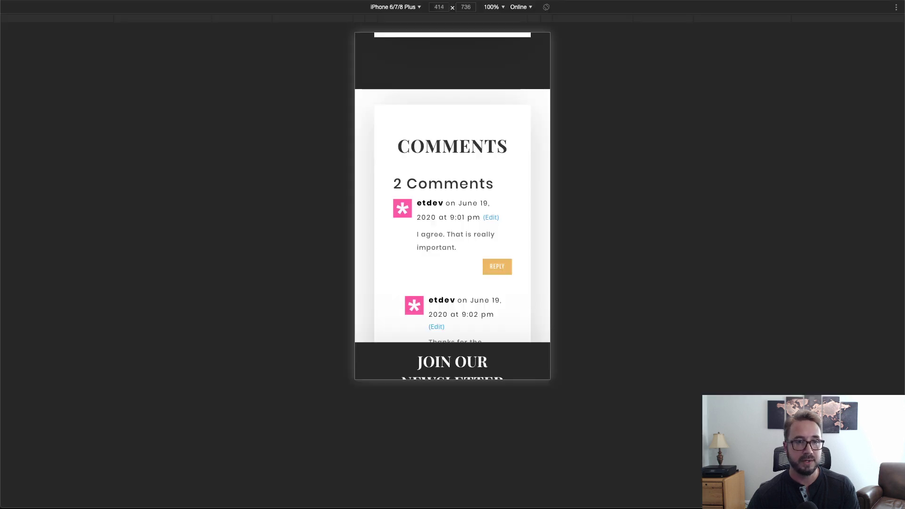
- Reload the phone preview of the live post and test expanding and collapsing the sticky newsletter opt-in over the comments
key("super+r")
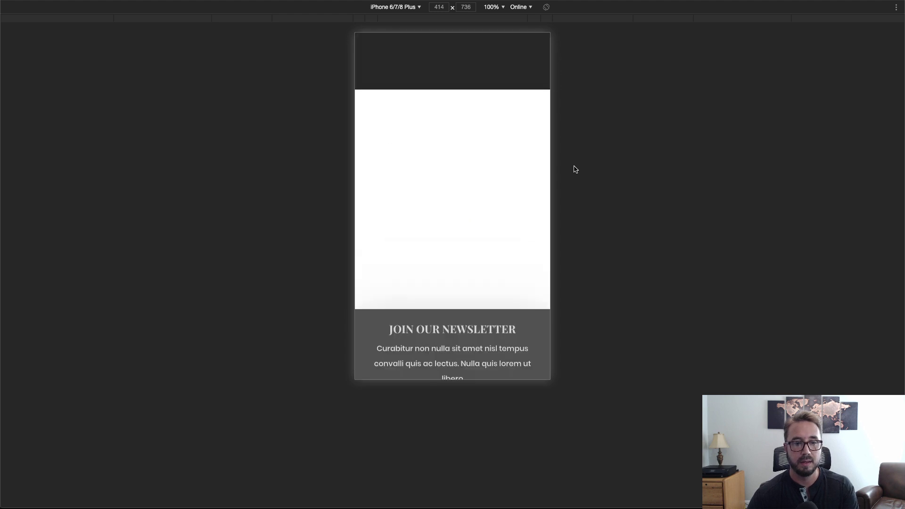
scroll(477, 196, "down", 5)
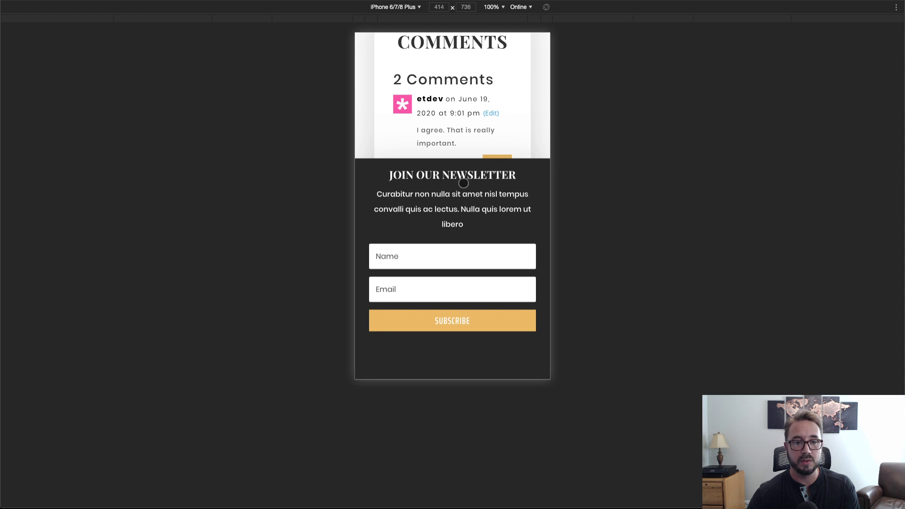
left_click(488, 145)
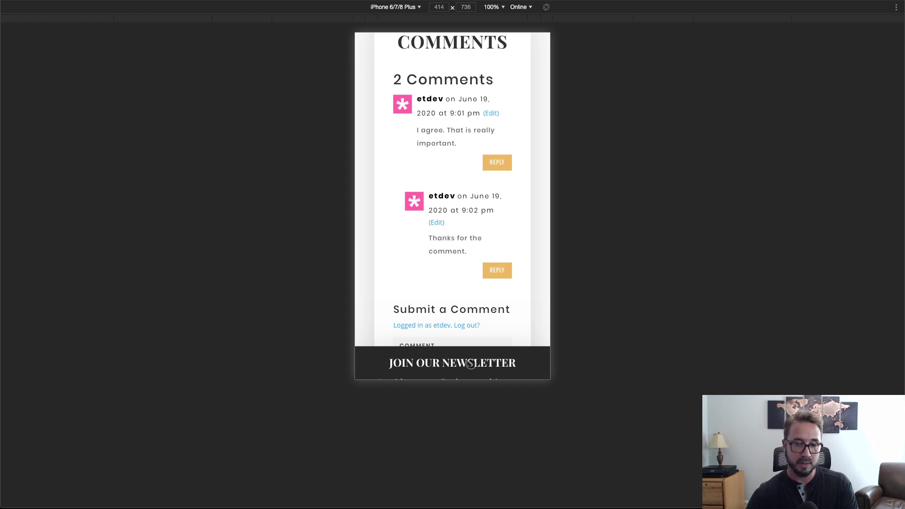
left_click(428, 369)
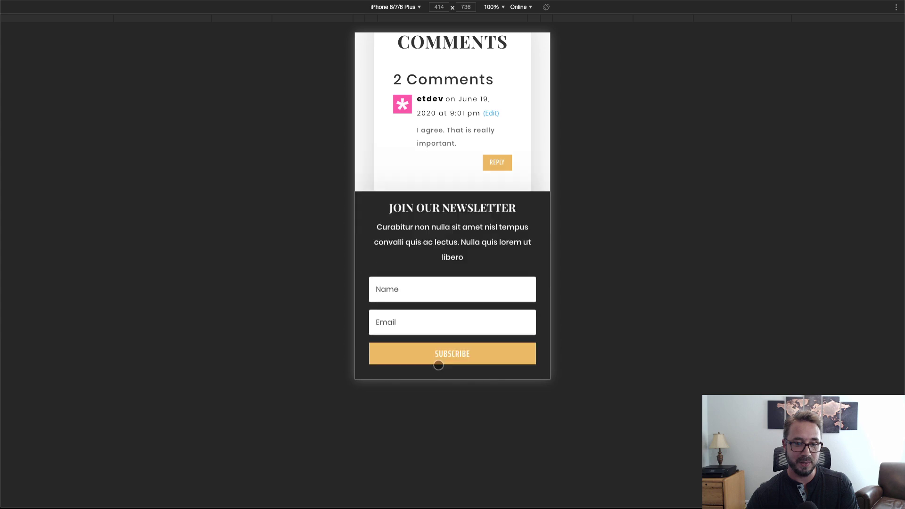
left_click(513, 118)
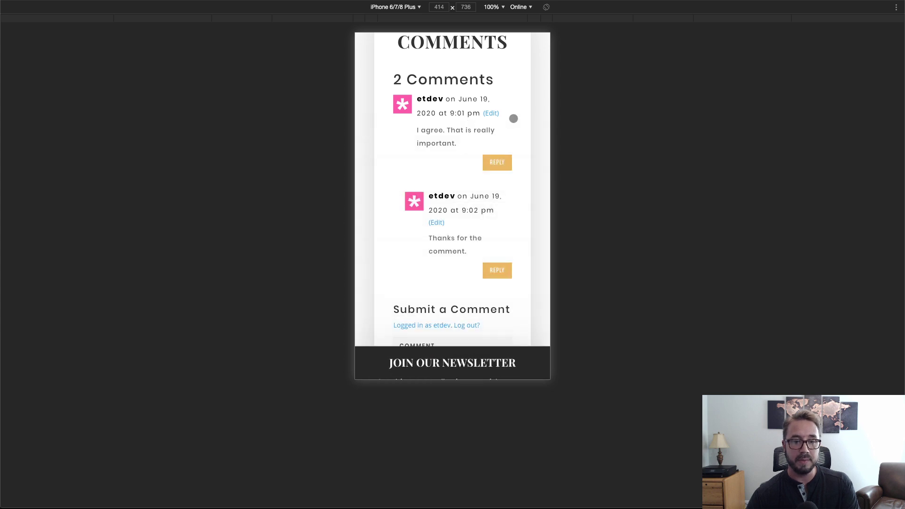
scroll(441, 143, "up", 4)
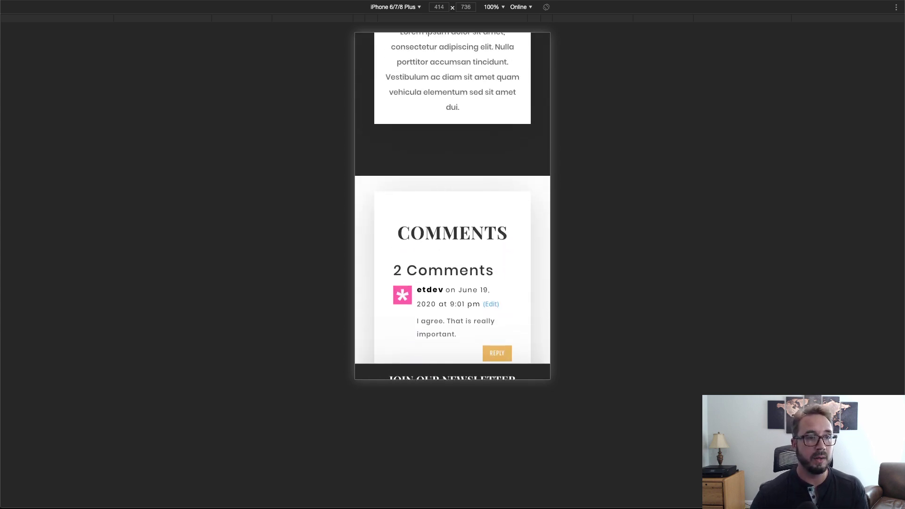